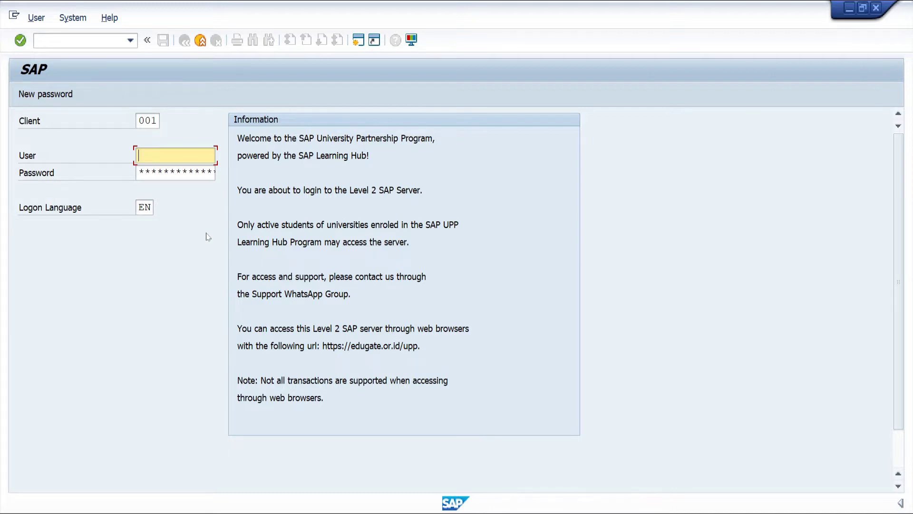
Set the logon client to 922.
key("shift+Tab")
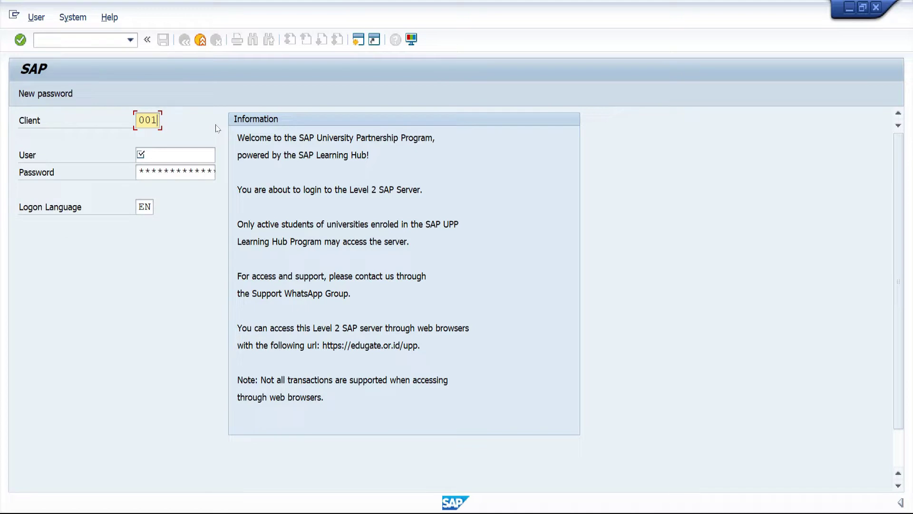
key("BackSpace")
key("BackSpace")
key("BackSpace")
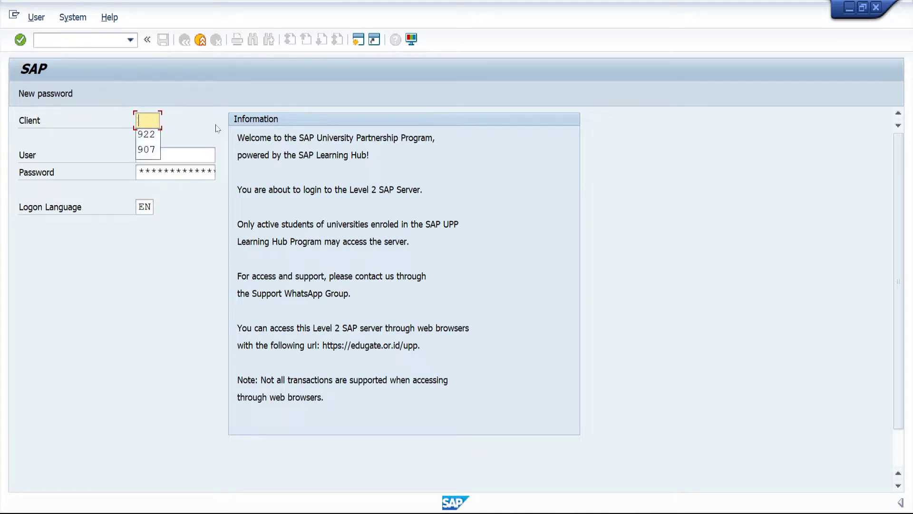
left_click(146, 135)
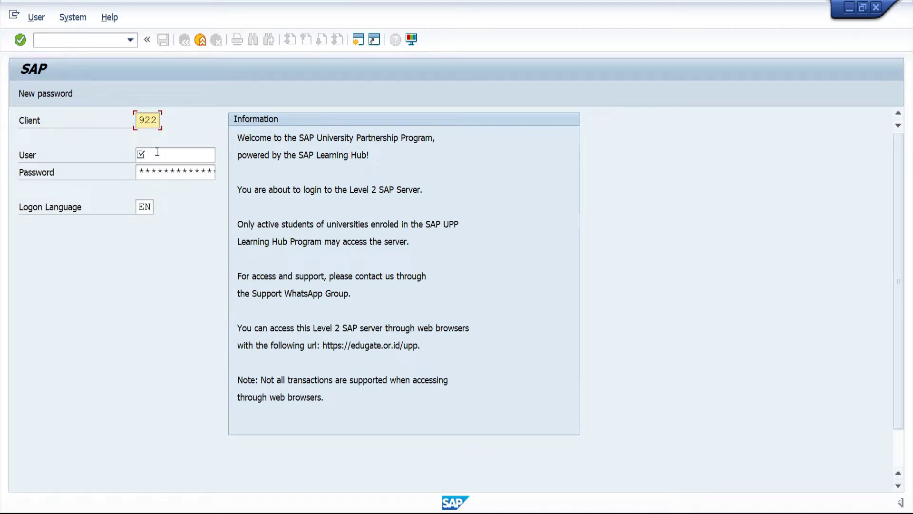
Enter the user ID and the account password, and log on to the system.
left_click(158, 156)
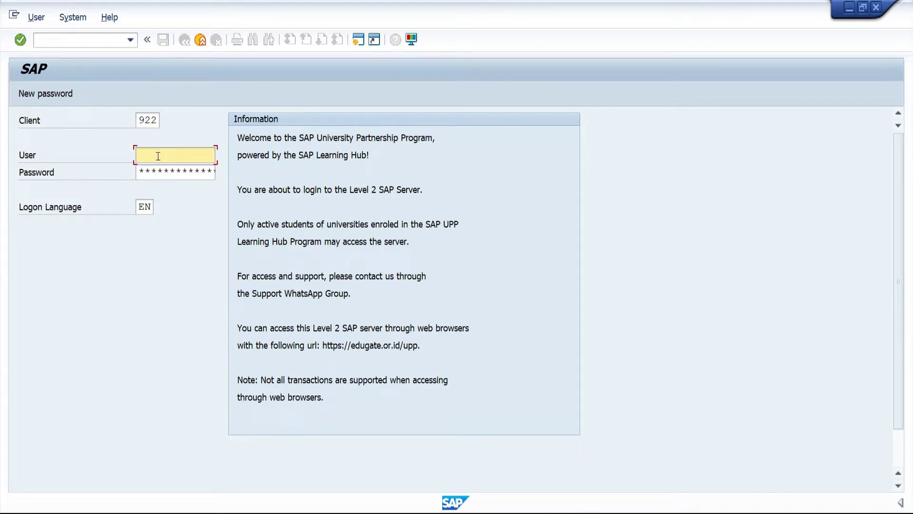
type("3")
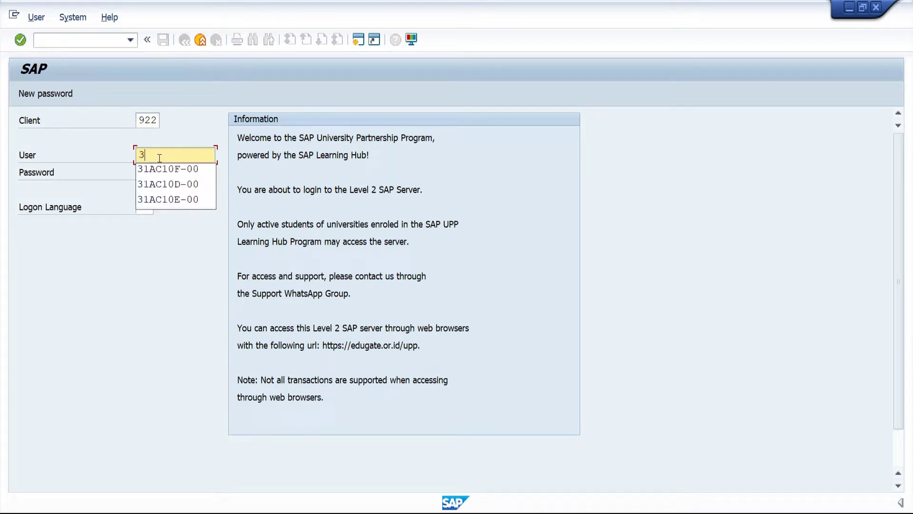
left_click(163, 169)
left_click(164, 176)
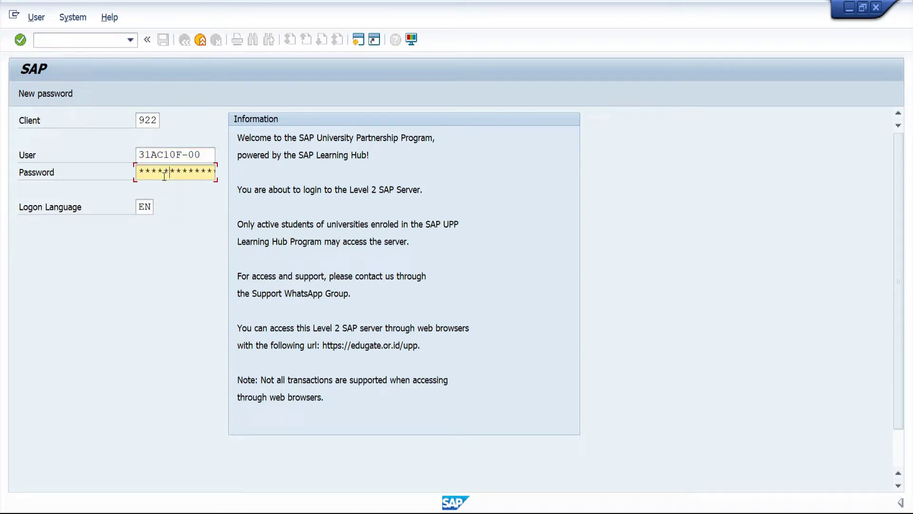
key("Return")
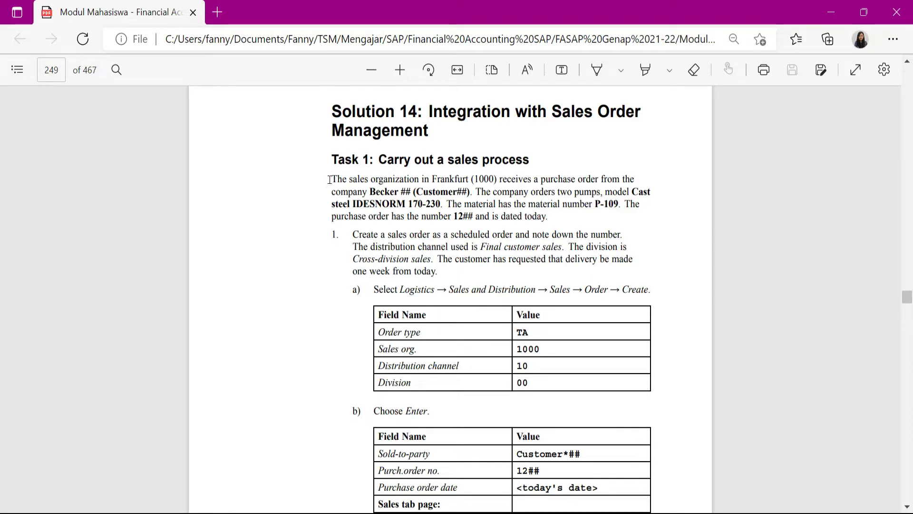
Examine the Solution 14, Task 1 sales scenario and the sales order instructions in the PDF module.
left_click_drag(330, 179, 473, 189)
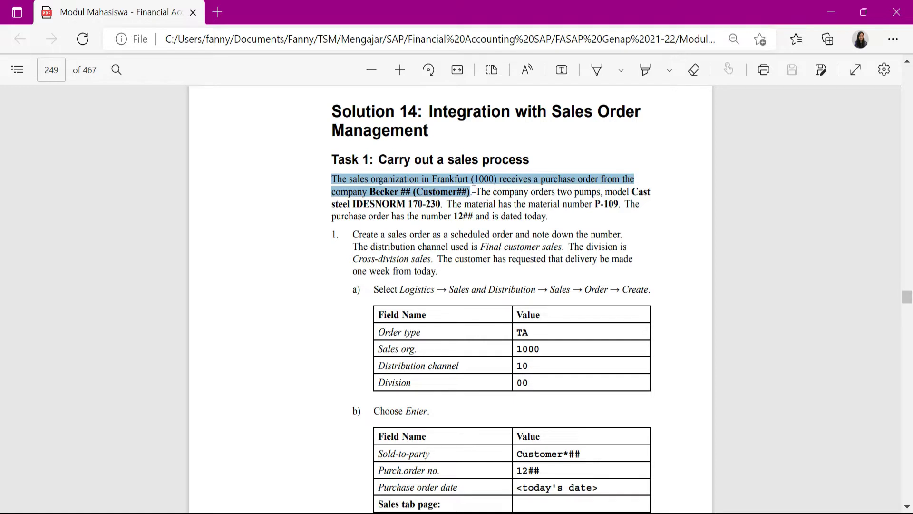
left_click_drag(473, 189, 620, 208)
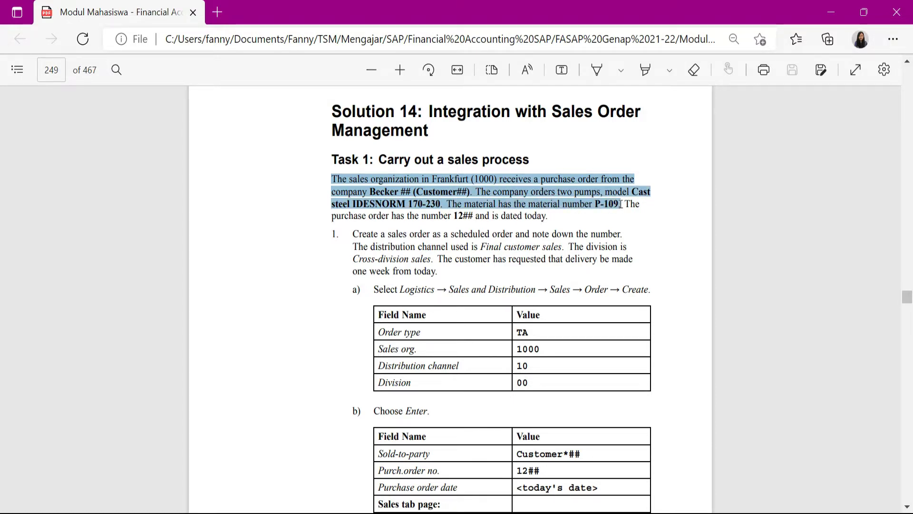
left_click_drag(621, 204, 549, 216)
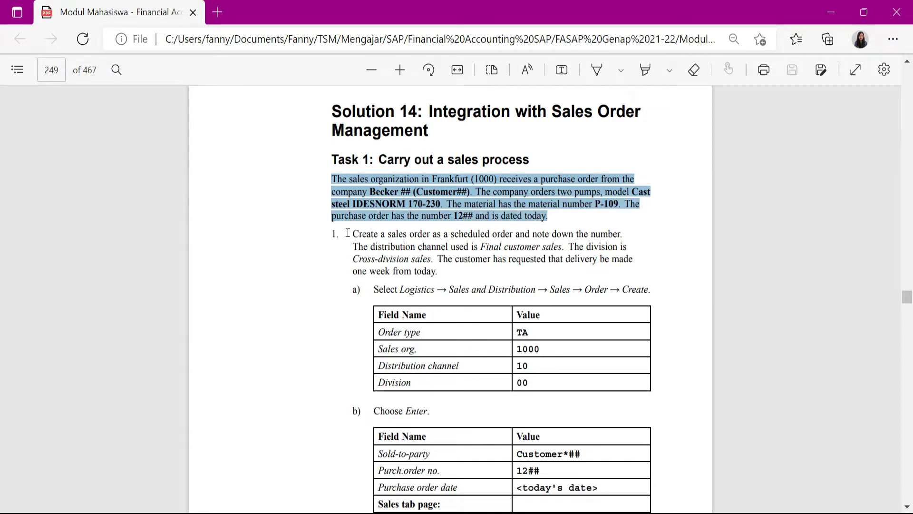
left_click_drag(353, 234, 572, 250)
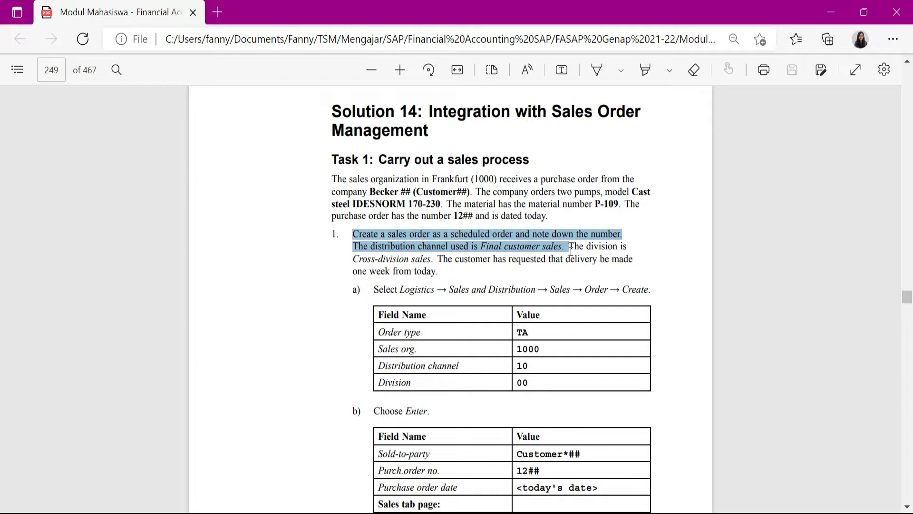
left_click_drag(572, 249, 438, 274)
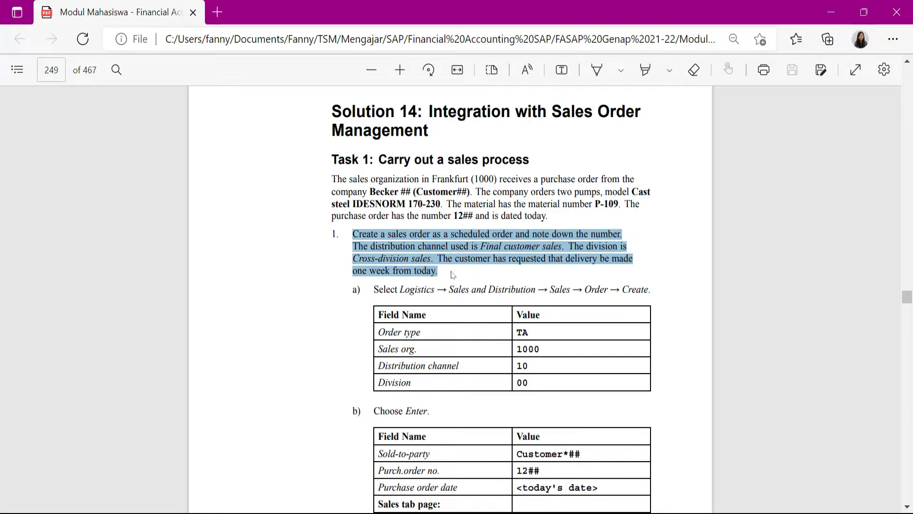
Switch to SAP and open transaction VA01 - Create from the Order folder of Sales in Logistics' Sales and Distribution.
key("alt+Tab")
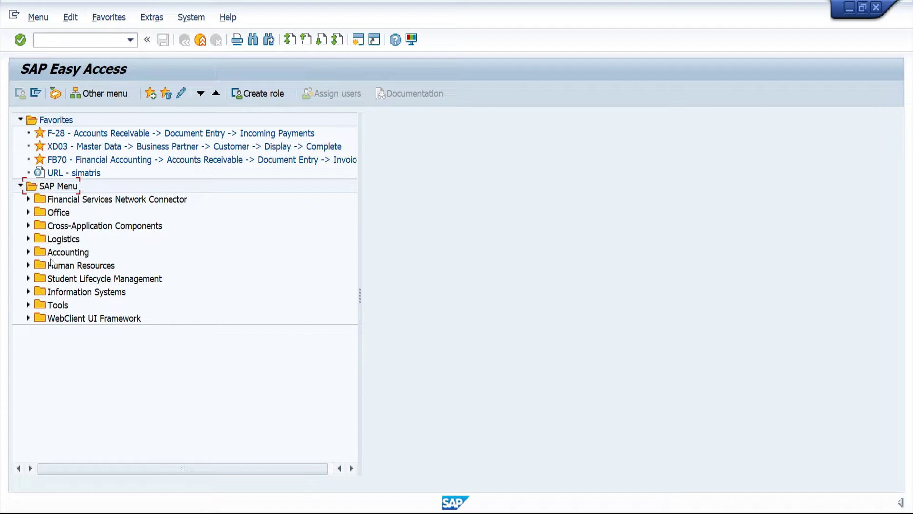
left_click(29, 240)
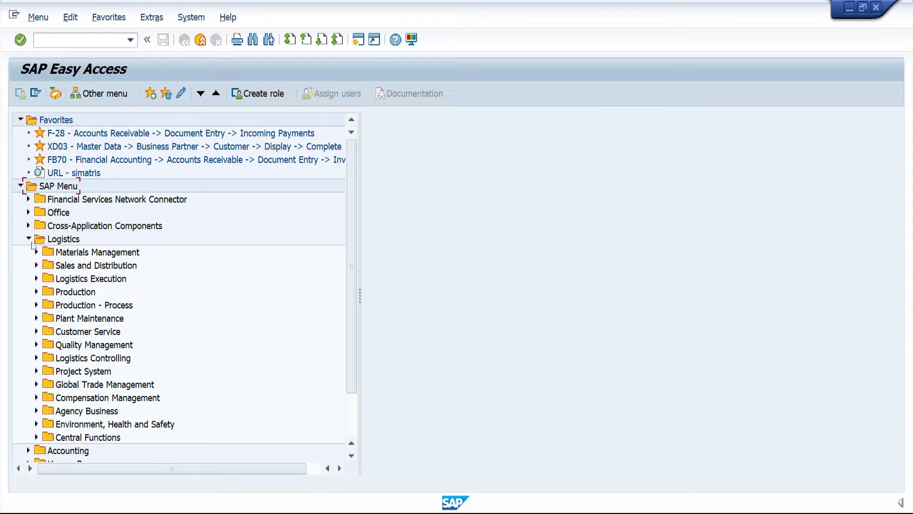
left_click(37, 266)
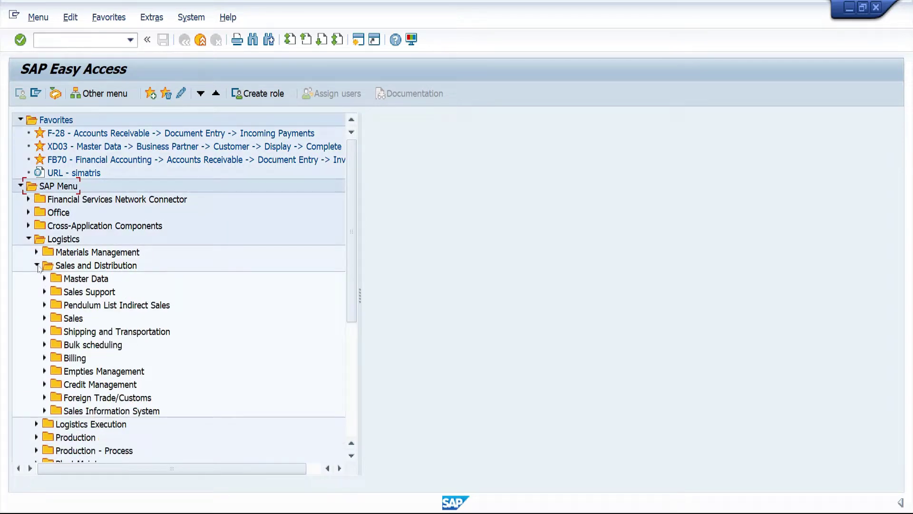
left_click(45, 318)
left_click(53, 358)
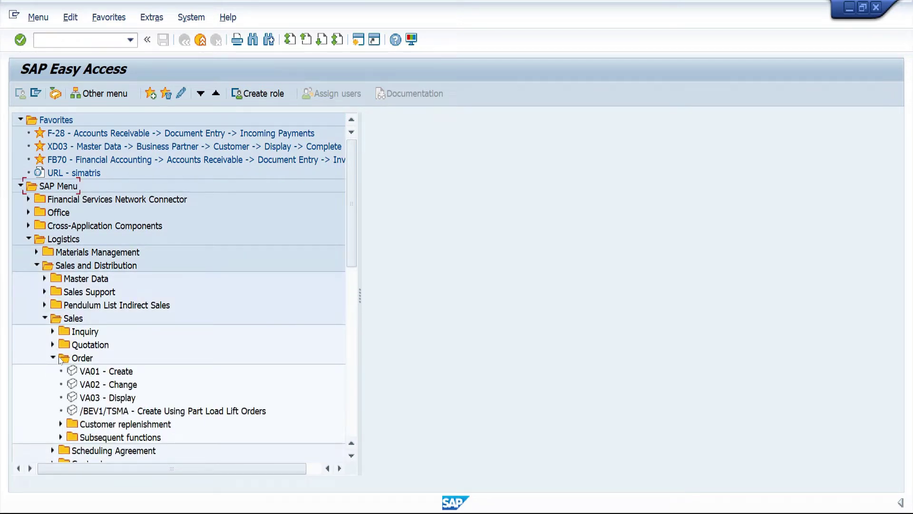
left_click(72, 372)
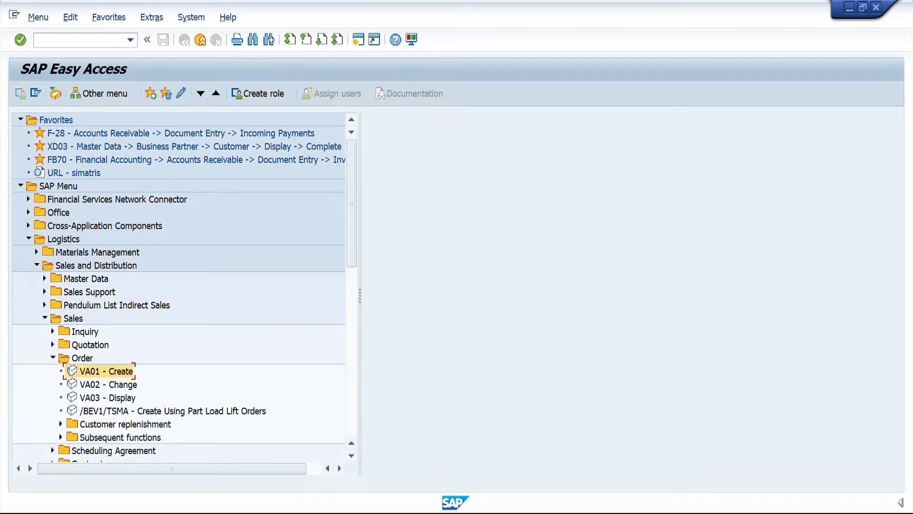
double_click(118, 375)
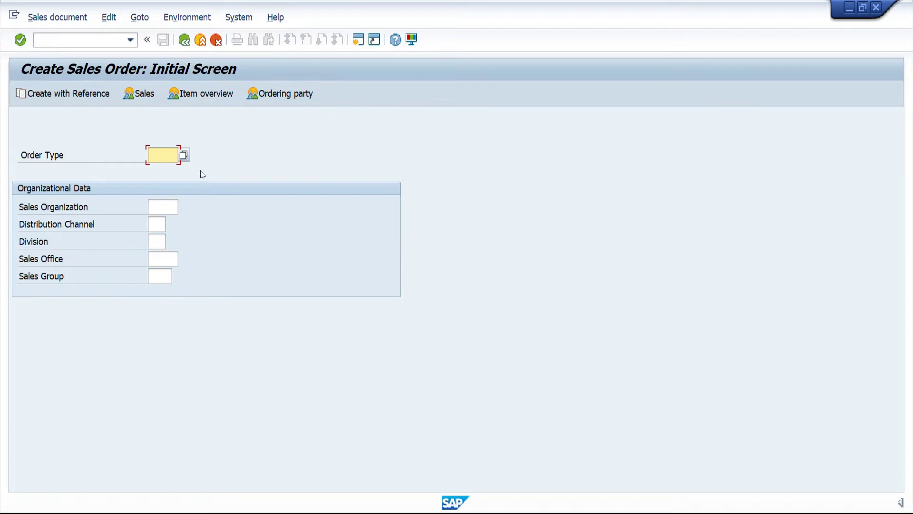
Start a sales order with order type TA, sales organization 1000, distribution channel 10 and division 00.
type("TA")
left_click(161, 214)
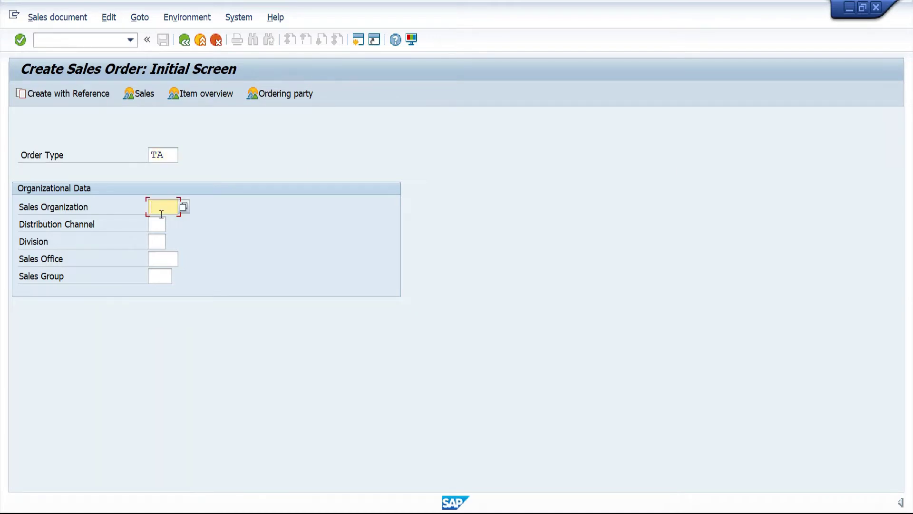
type("1000")
left_click(157, 222)
type("10")
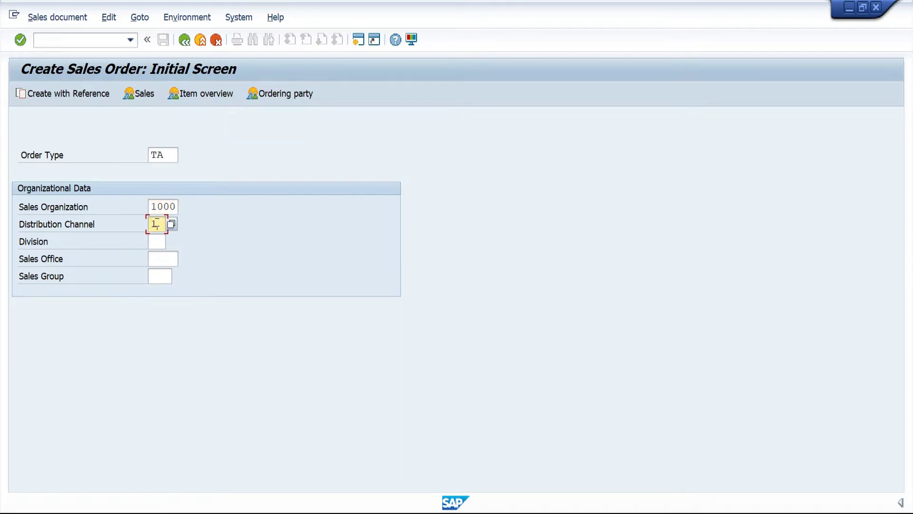
left_click(163, 239)
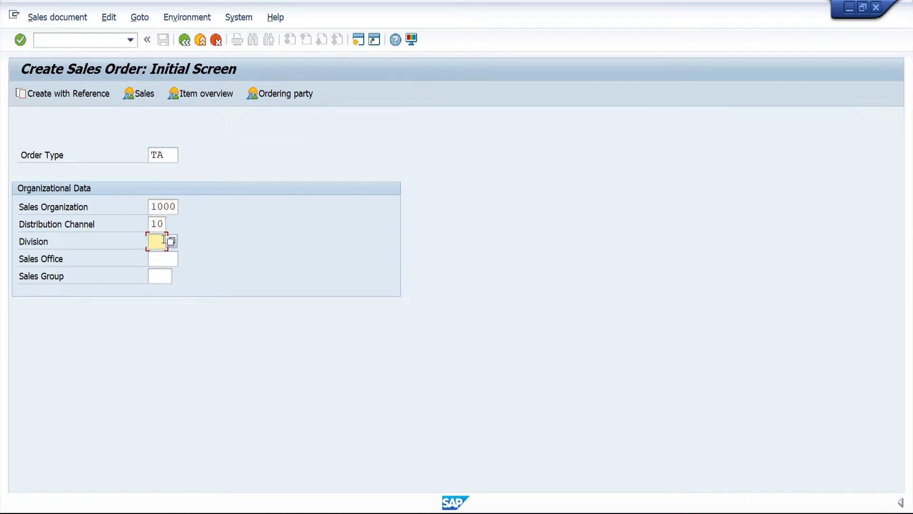
type("00")
key("Return")
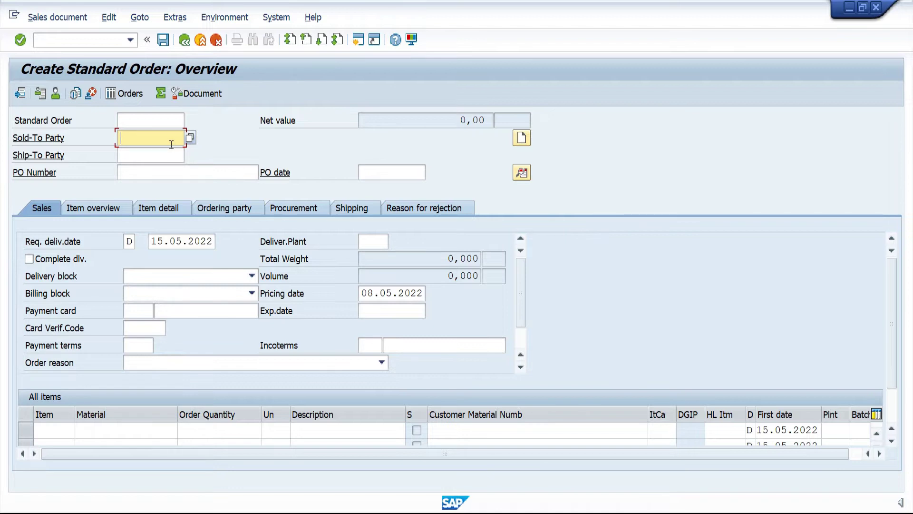
Enter the customer number as sold-to party, the purchase order number and PO date 08.05.2022.
type("CSTOMERF00")
left_click(192, 171)
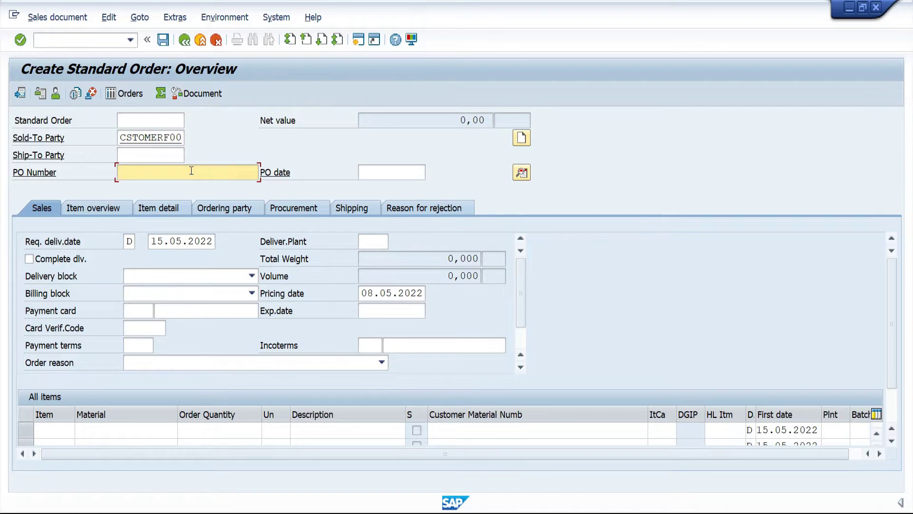
type("12F00")
left_click(406, 165)
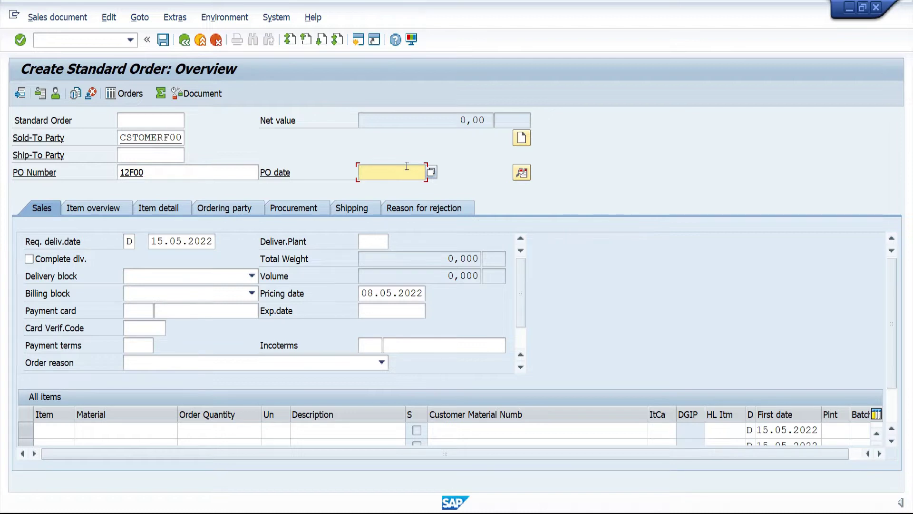
type("08.05.2022")
Add an order item for material P-109 with a quantity of 2.
left_click(148, 432)
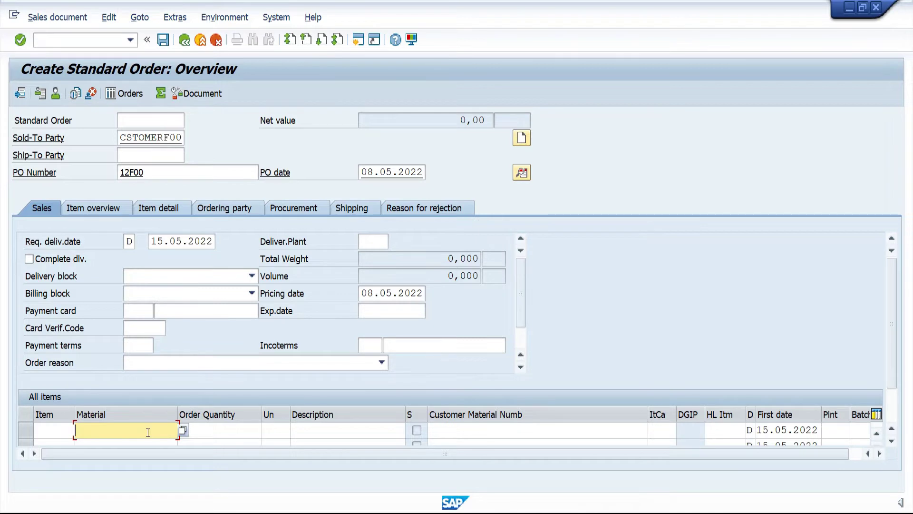
type("P-109")
key("Tab")
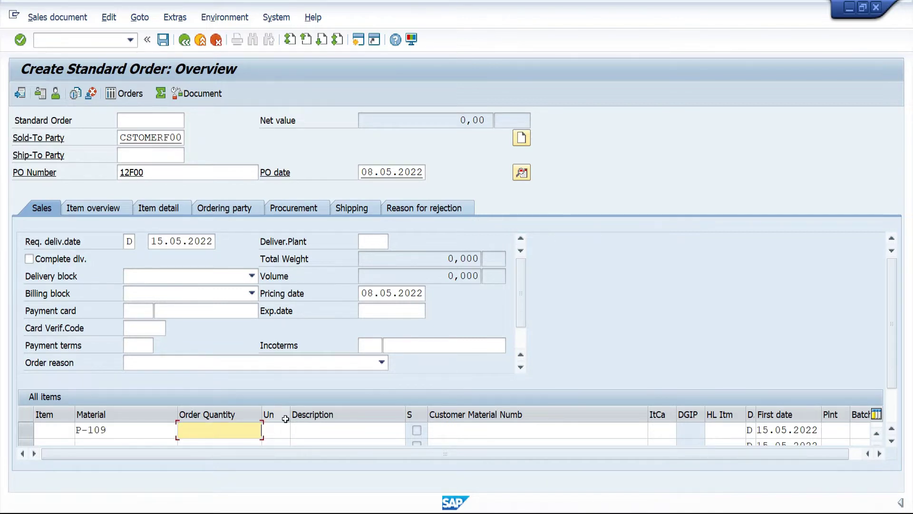
type("2")
key("Return")
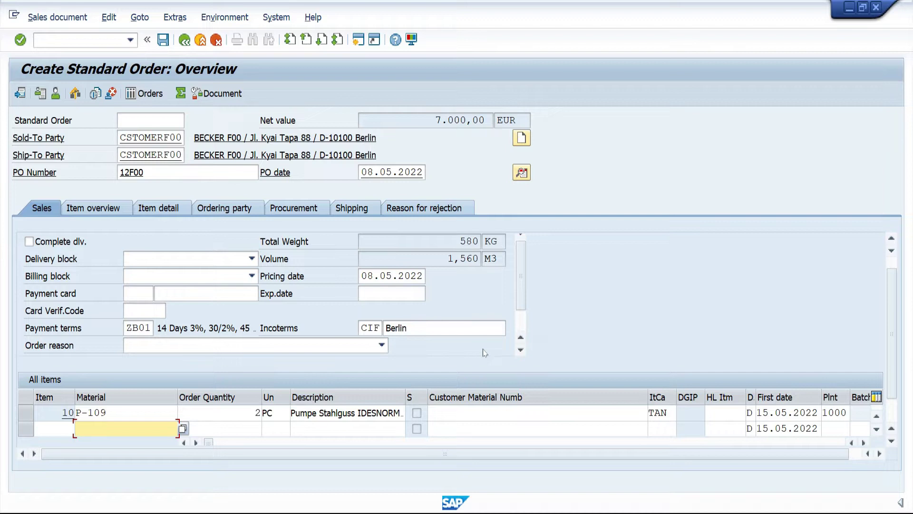
Save the standard order and record its number in the sticky note as Standard Order Ex 14 Task 1.
left_click(864, 443)
left_click(864, 442)
left_click(864, 443)
left_click(864, 442)
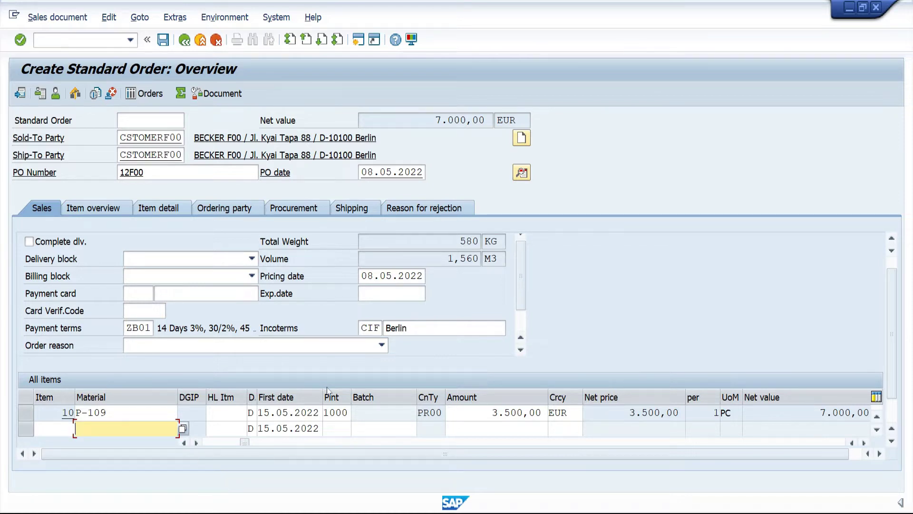
left_click(169, 44)
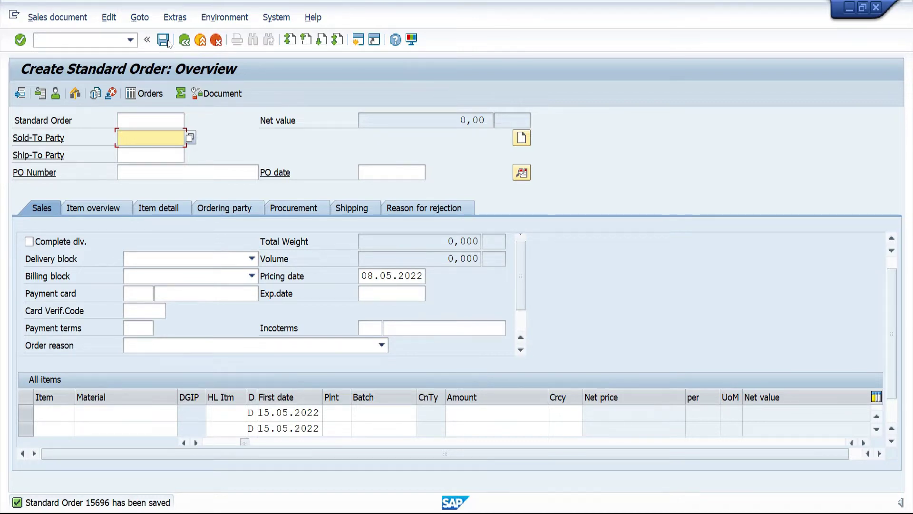
double_click(97, 504)
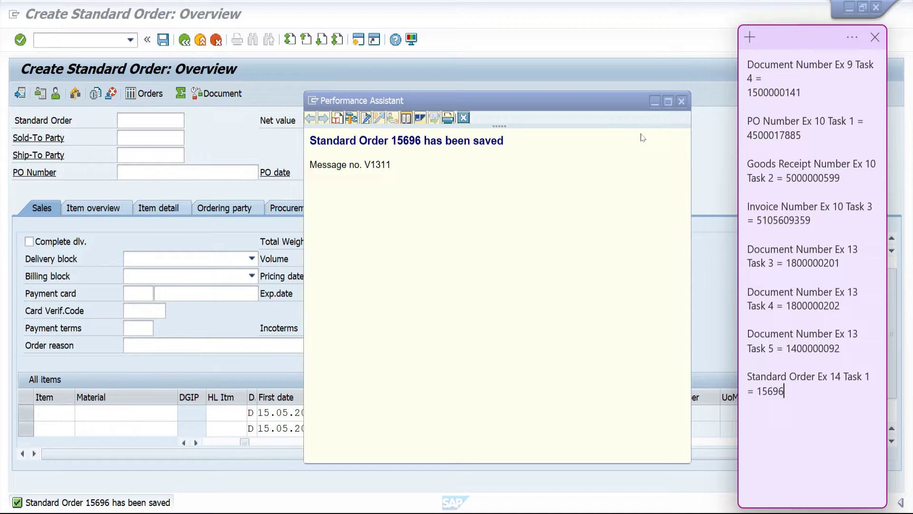
left_click(682, 101)
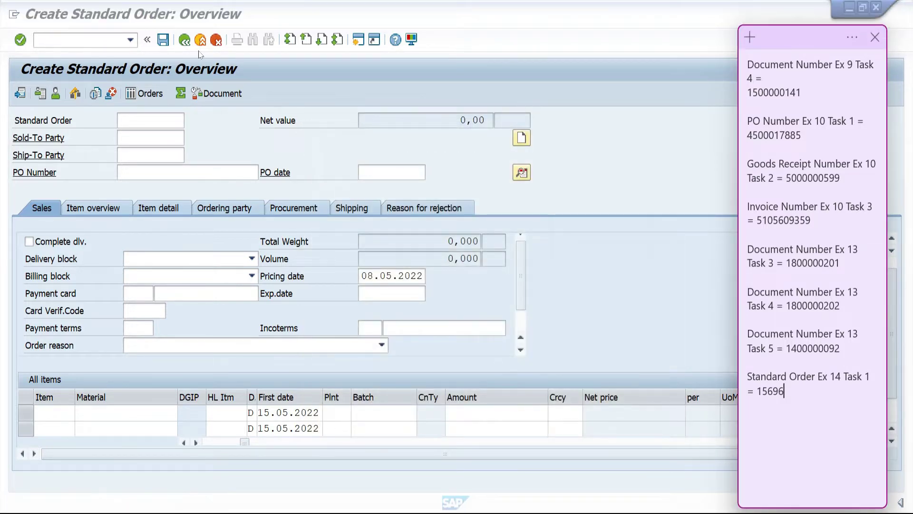
Leave the order creation transaction with the /n command to return to SAP Easy Access.
left_click(131, 88)
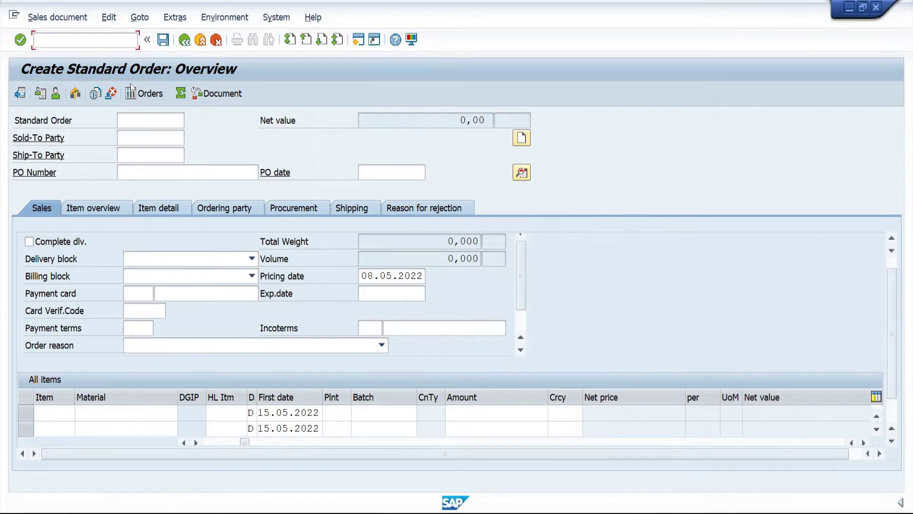
type("/n")
key("Return")
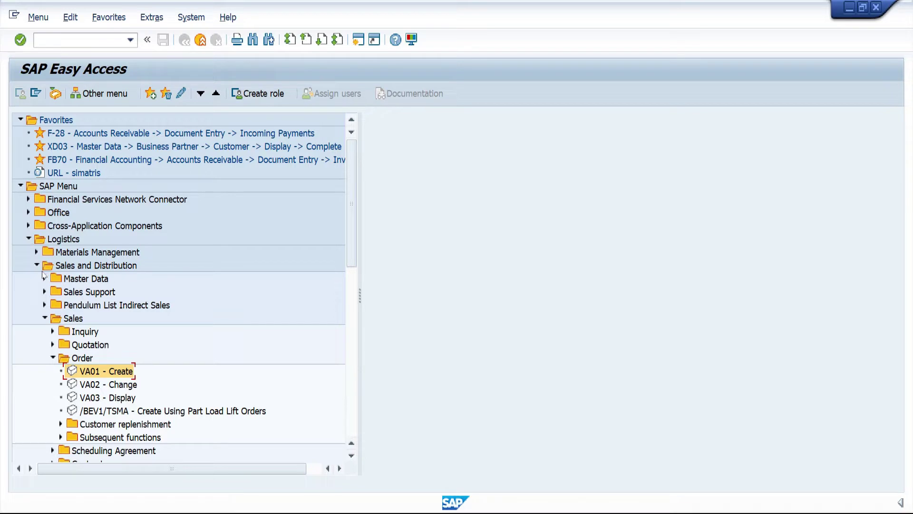
Open transaction VL01N to create a single outbound delivery with reference to a sales order.
left_click(44, 318)
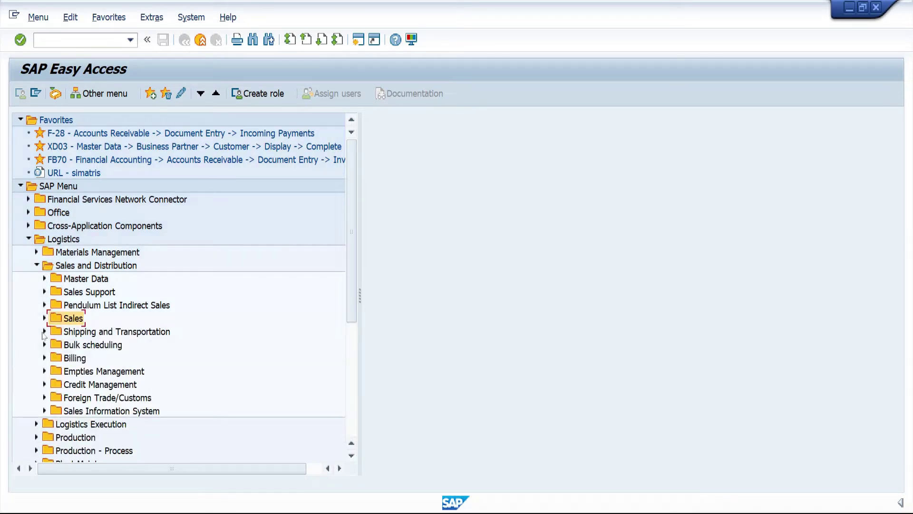
left_click(44, 331)
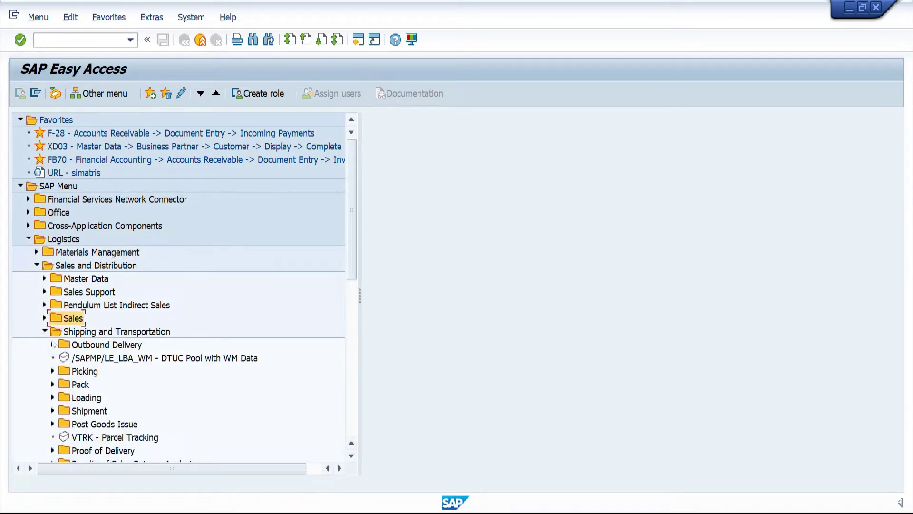
left_click(53, 344)
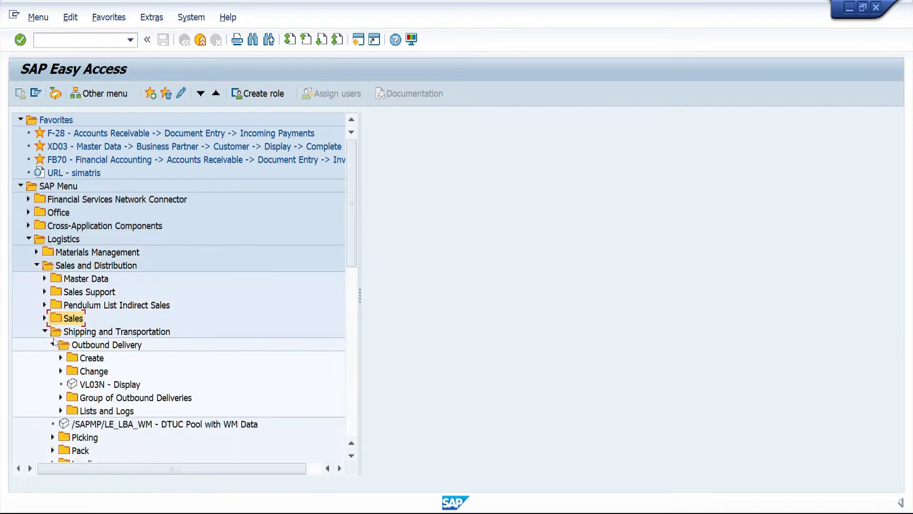
left_click(61, 358)
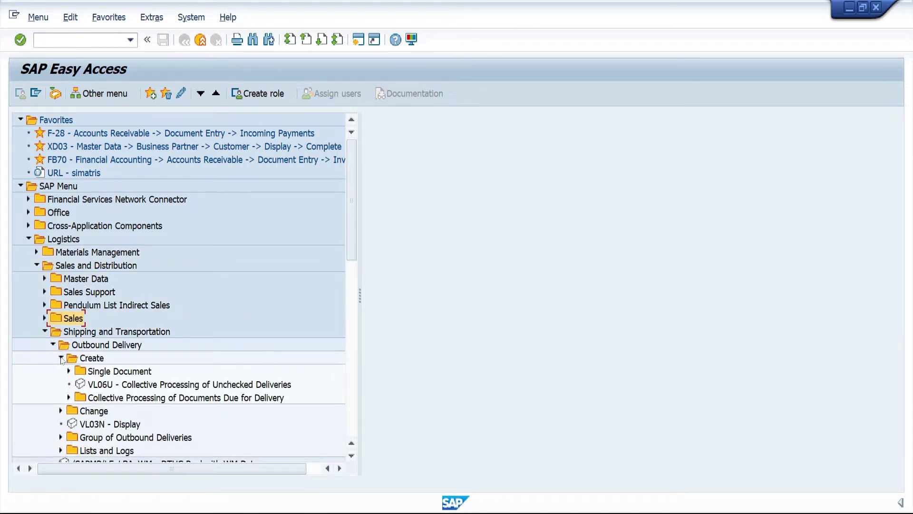
left_click(68, 371)
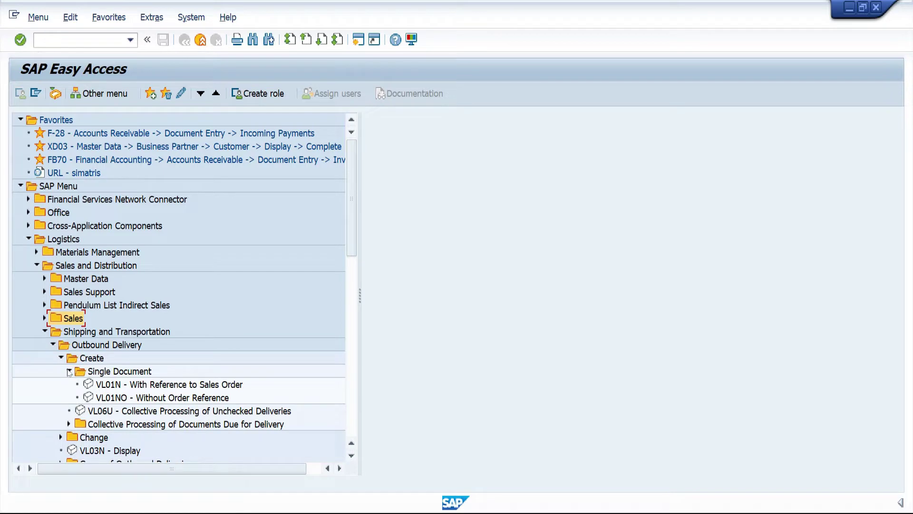
left_click(99, 386)
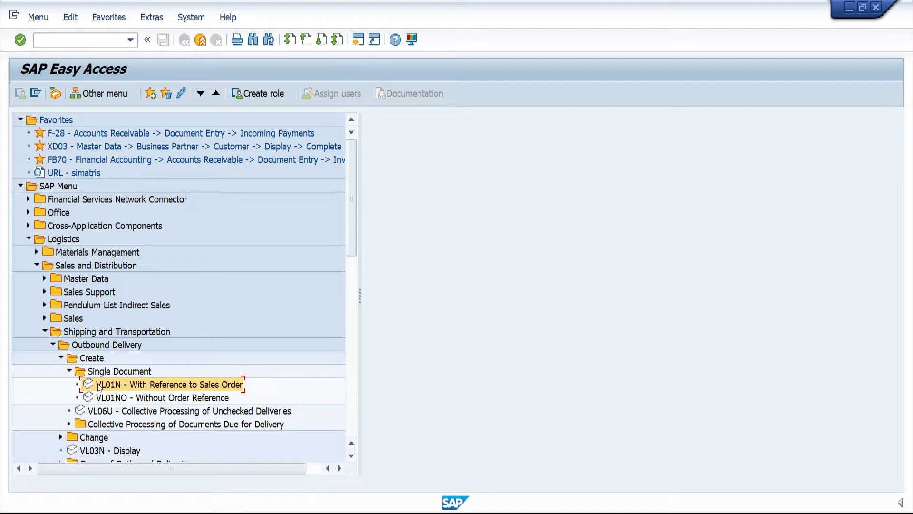
double_click(122, 387)
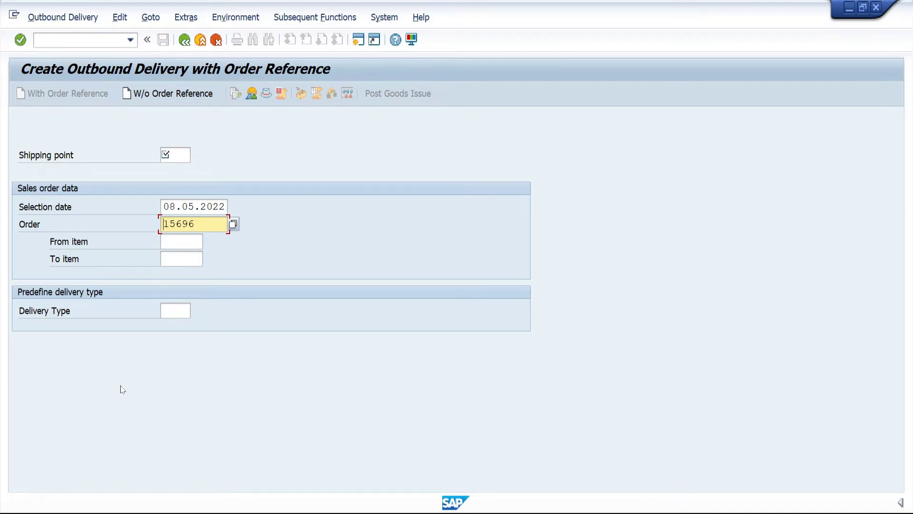
Enter shipping point 1000 and selection date 15.05.2022, and create the delivery overview for the prefilled sales order.
key("shift+Tab")
key("shift+Tab")
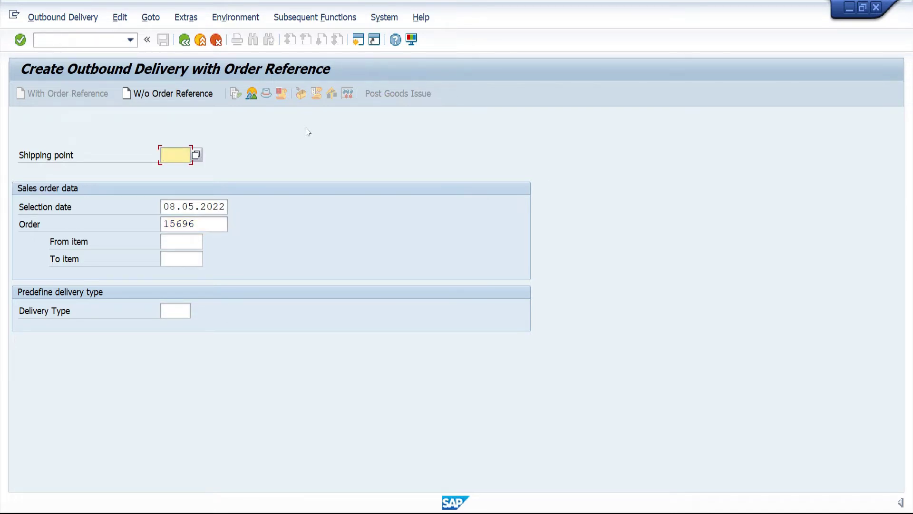
type("1000")
key("Tab")
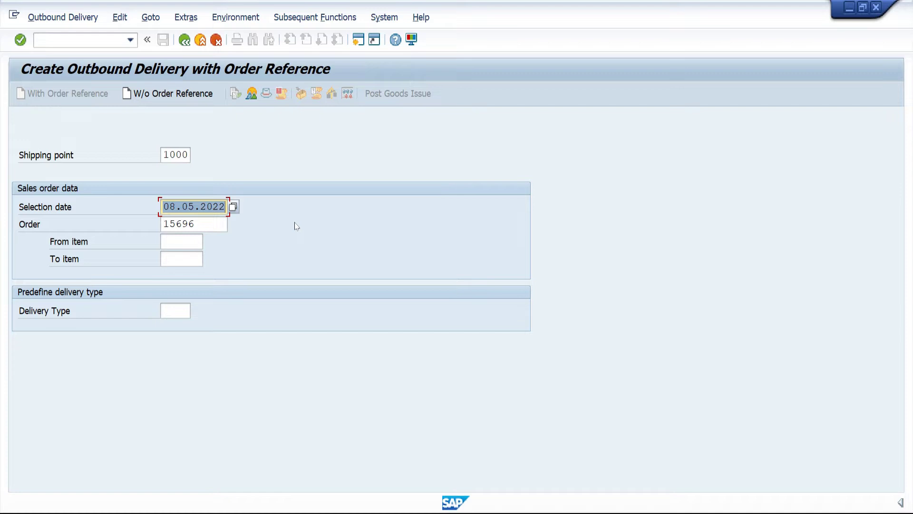
key("Delete")
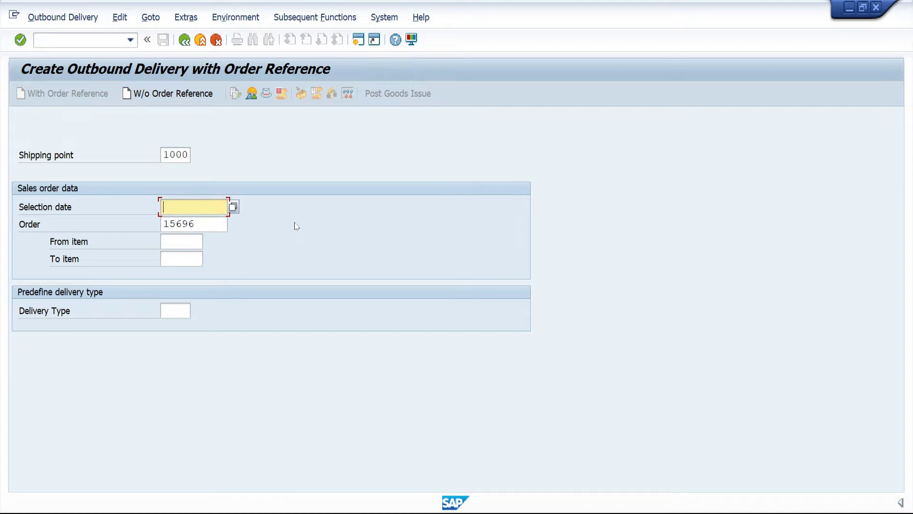
type("15.05.2022")
left_click(213, 226)
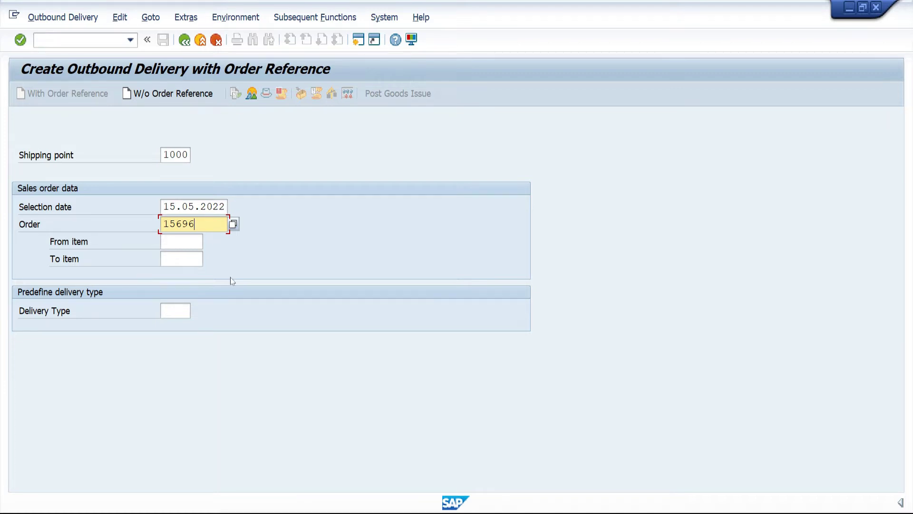
key("Return")
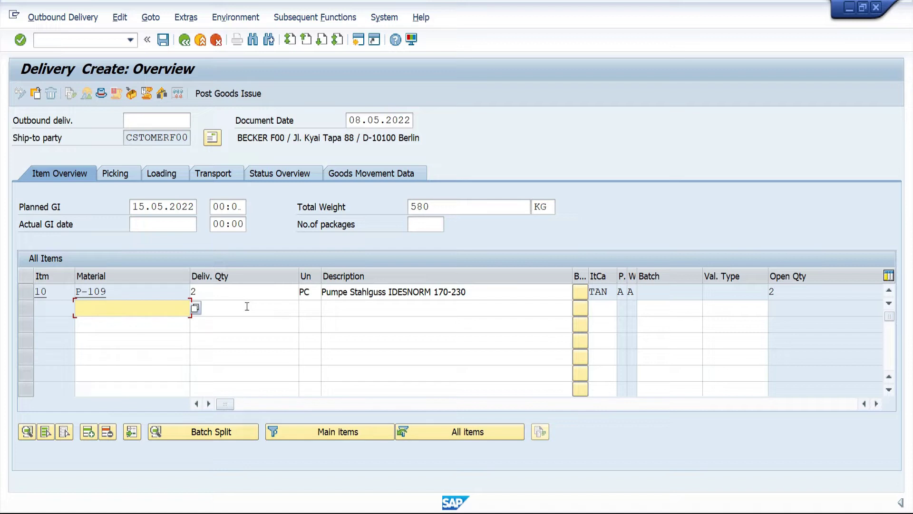
Save the outbound delivery and record its number in the sticky note as Delivery Number Ex 14 Task 2.
left_click(162, 41)
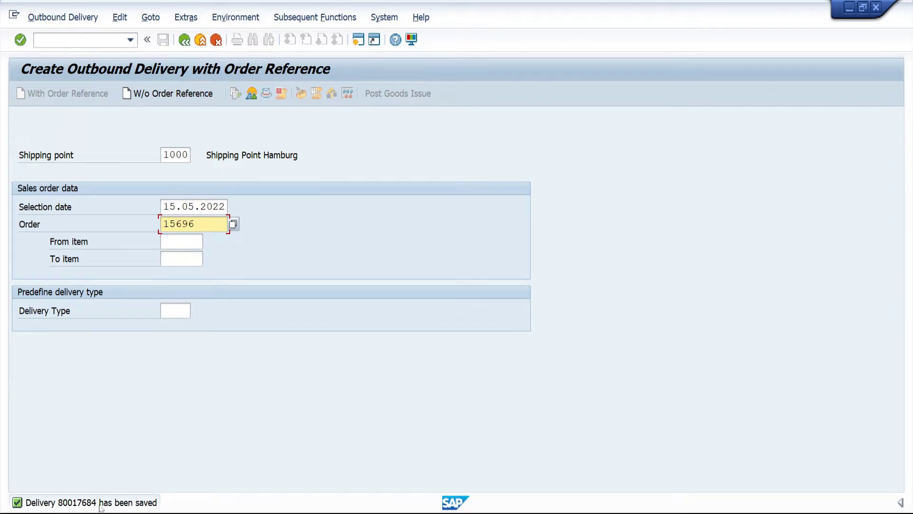
double_click(100, 505)
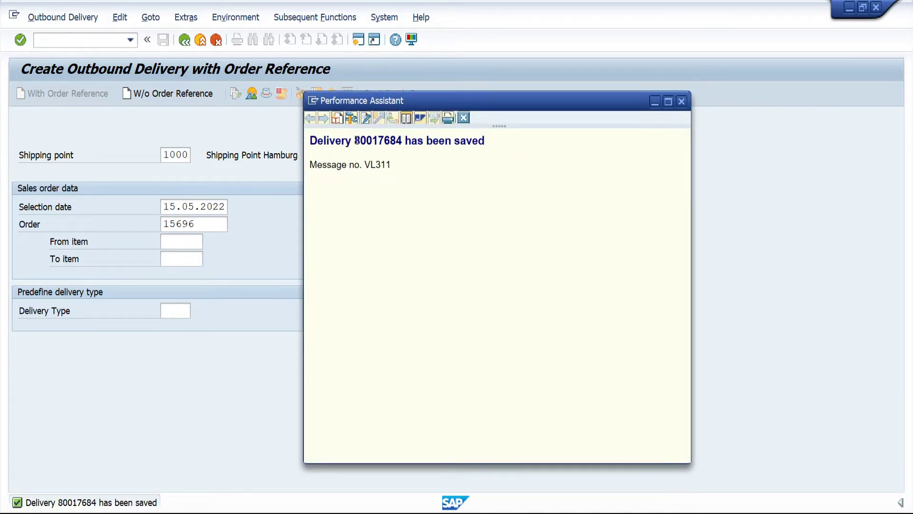
left_click_drag(354, 139, 402, 140)
key("ctrl+c")
key("alt+Tab")
key("ctrl+v")
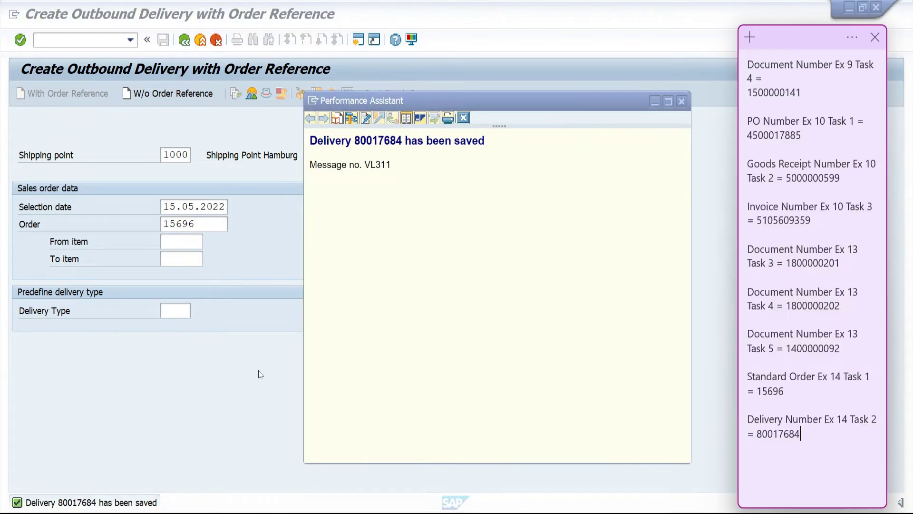
Leave the outbound delivery creation transaction with the /n command to return to SAP Easy Access.
left_click(194, 364)
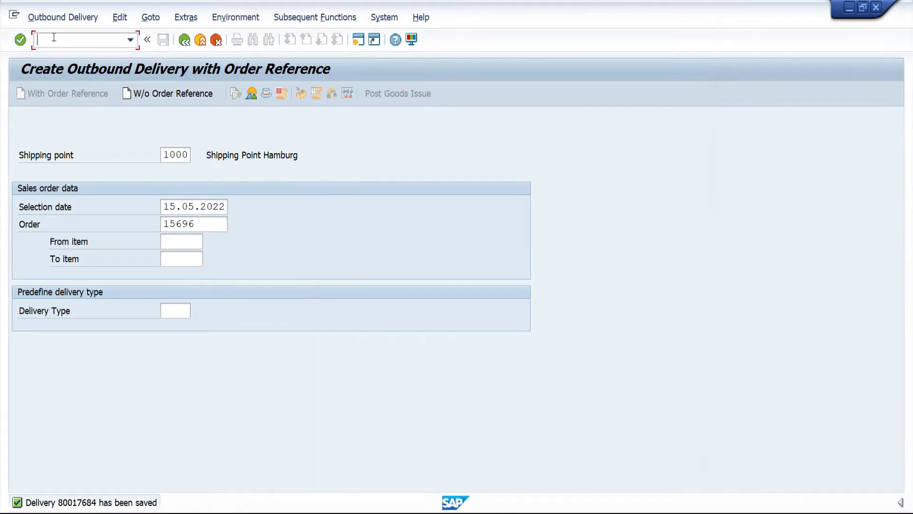
type("/n")
key("Return")
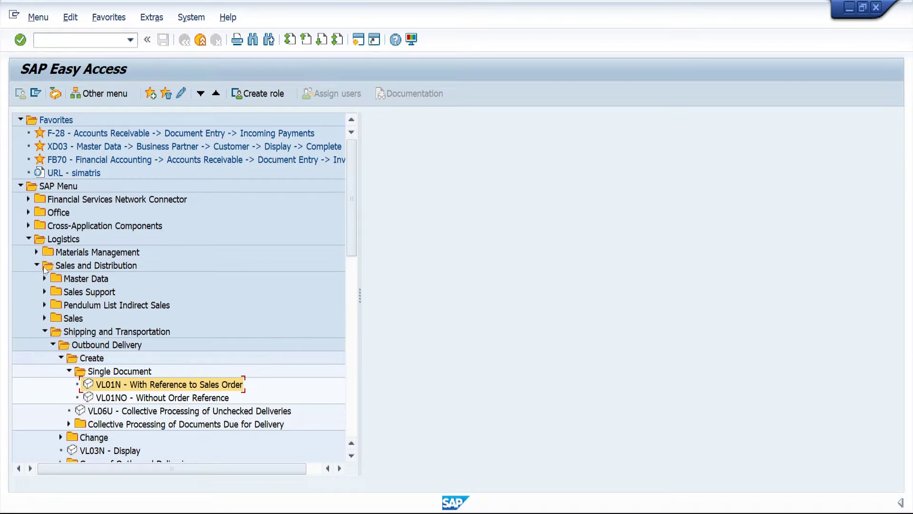
Open picking transaction LT03 to create a transfer order for a single document.
left_click(52, 344)
scroll(52, 373, "down", 1)
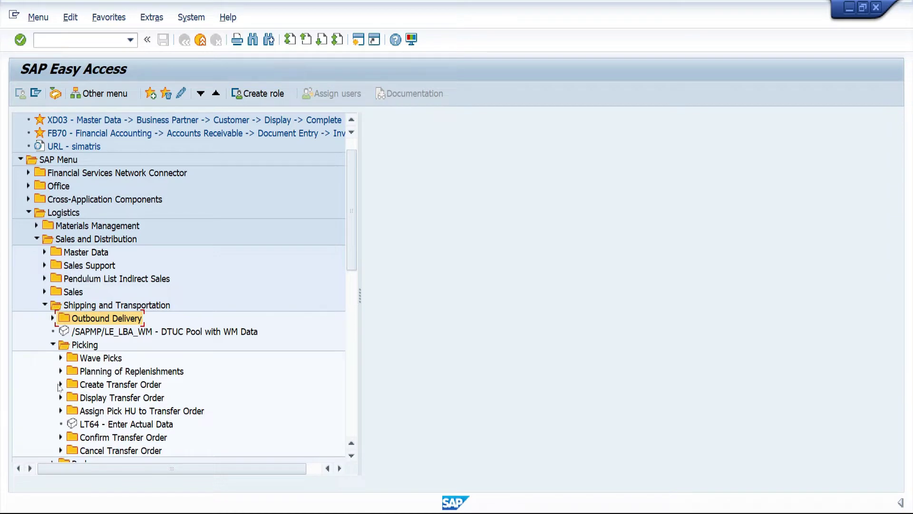
left_click(60, 384)
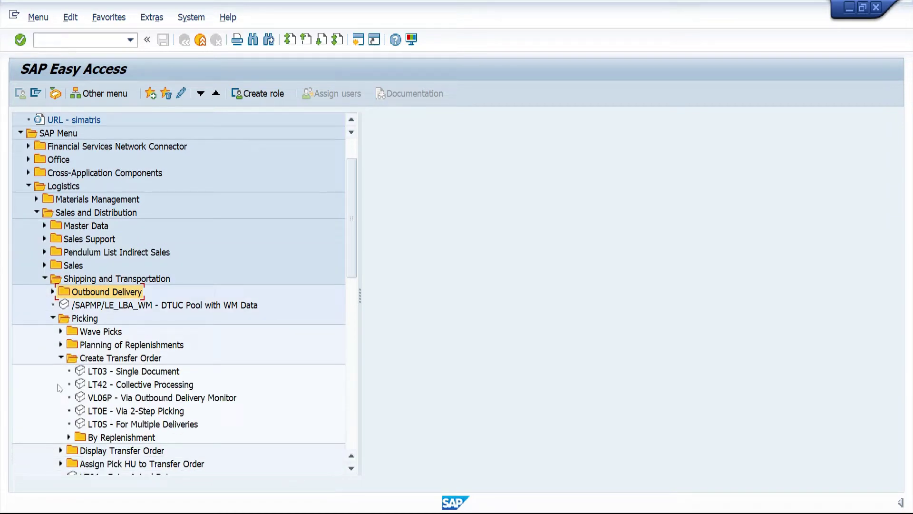
left_click(139, 376)
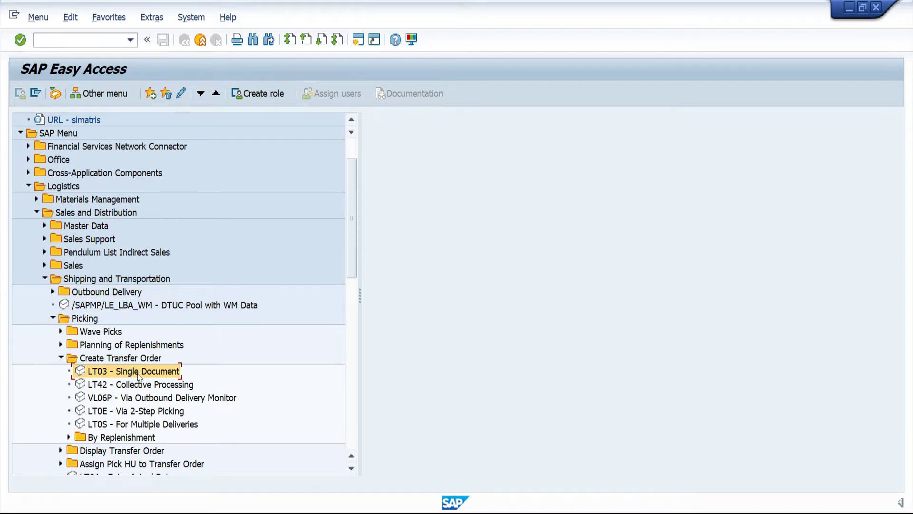
double_click(139, 375)
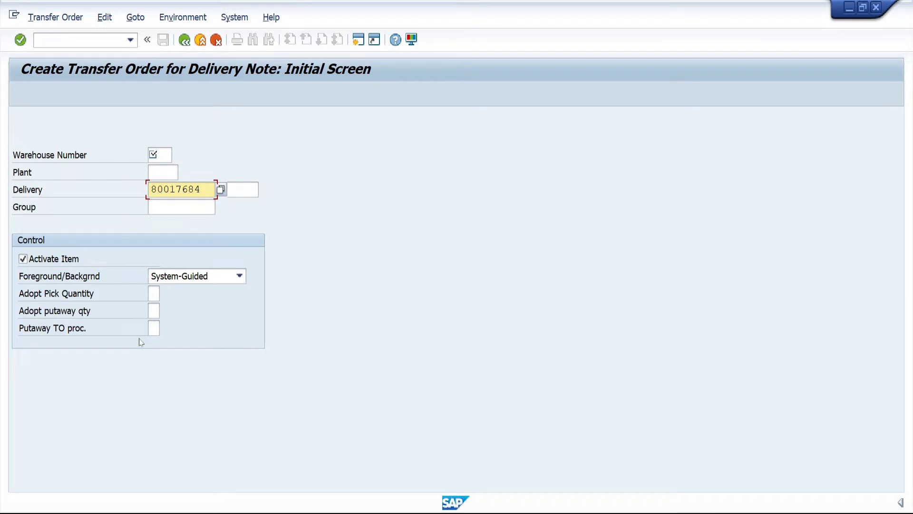
Enter warehouse number 010 for the prefilled delivery and save the transfer order for its P-109 item.
left_click(165, 153)
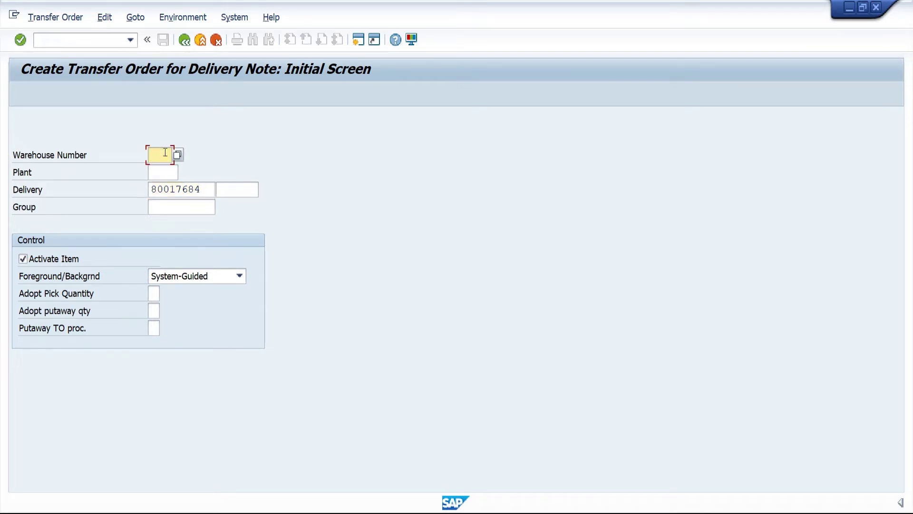
type("010")
key("Return")
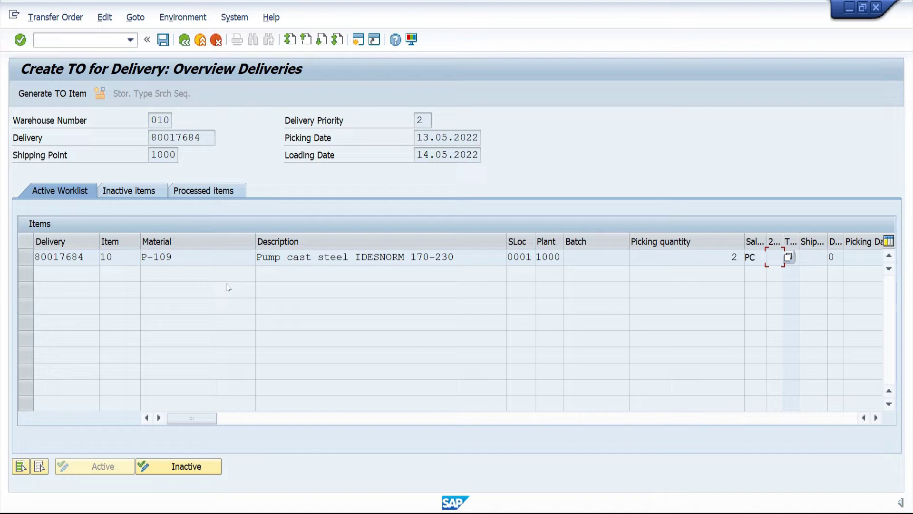
left_click(163, 41)
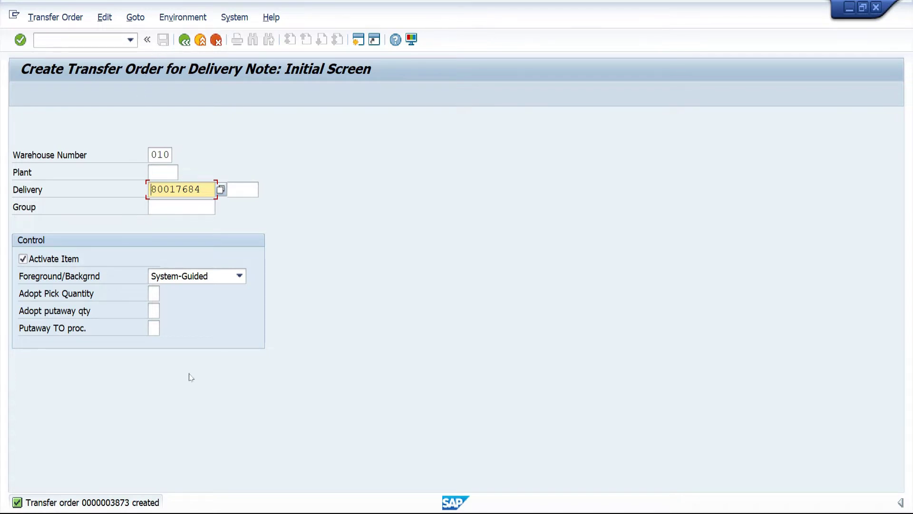
Copy the number of the new transfer order into the sticky note as Transfer Order Ex 14 Task 2.
double_click(100, 502)
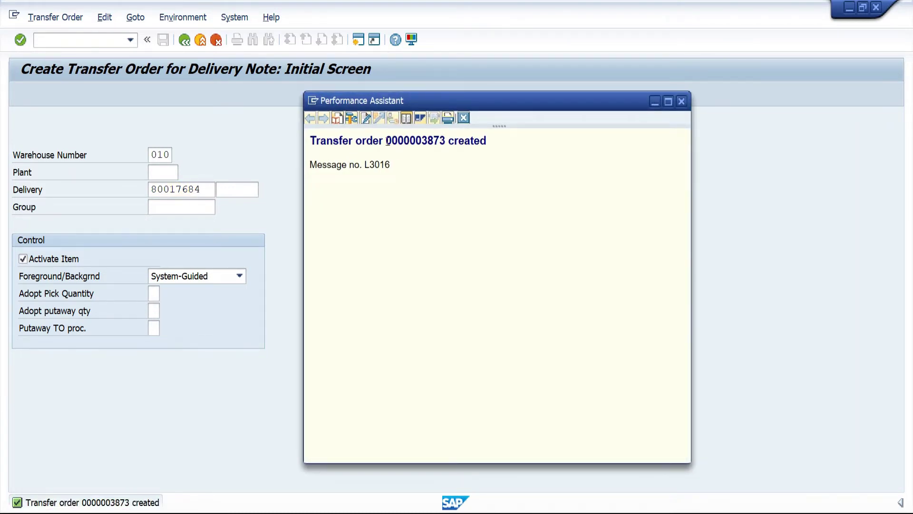
left_click_drag(385, 140, 443, 138)
key("ctrl+c")
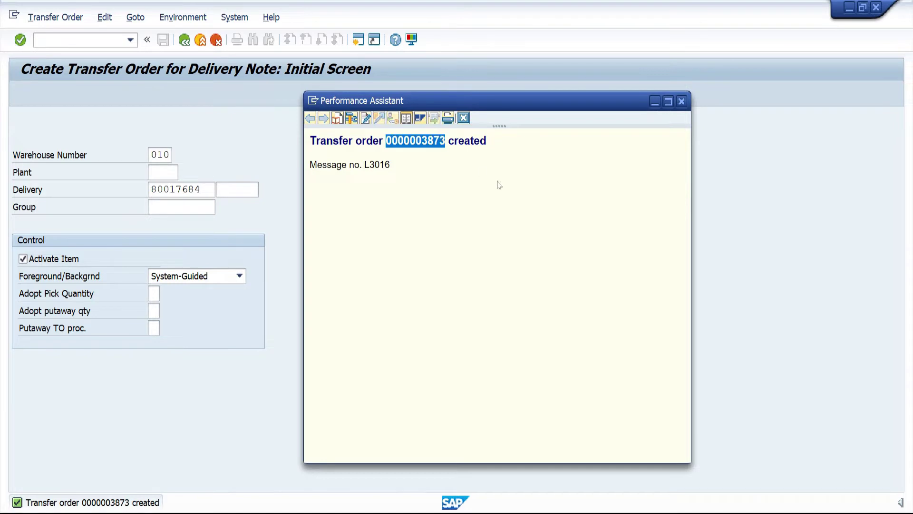
key("alt+Tab")
key("ctrl+v")
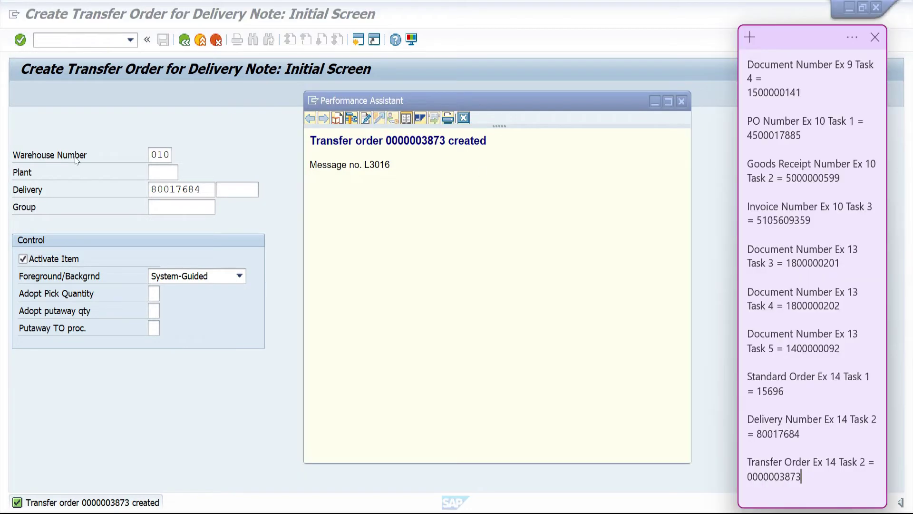
Leave the transfer order creation transaction with the /n command to return to SAP Easy Access.
left_click(173, 120)
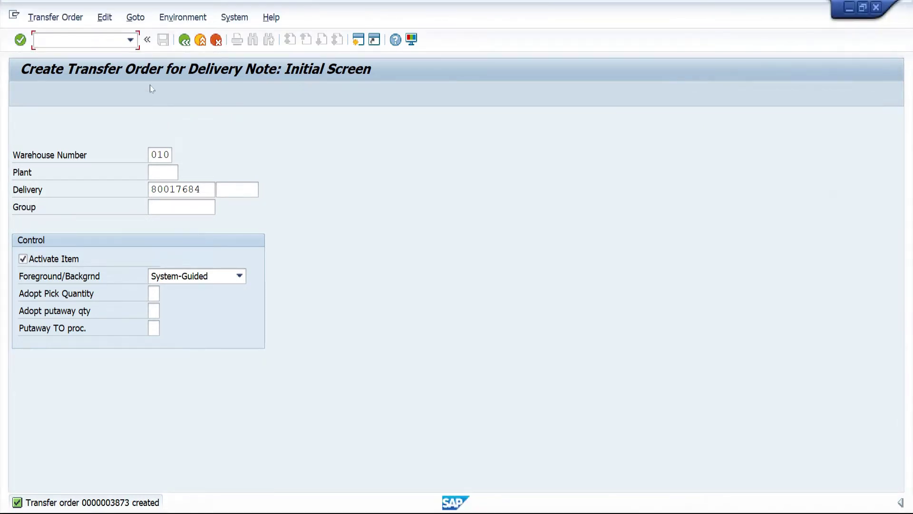
type("/n")
key("Return")
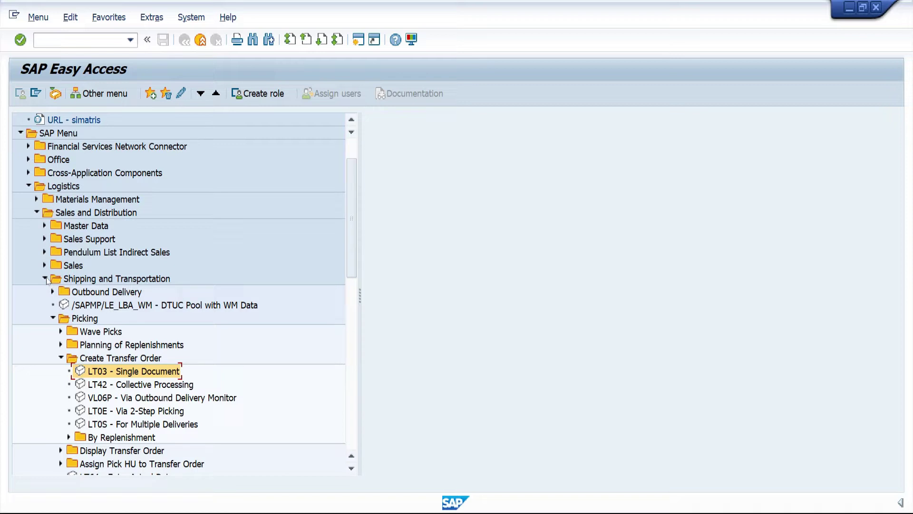
Open transaction VL02N for a single outbound delivery and post the goods issue for the prefilled delivery.
left_click(53, 318)
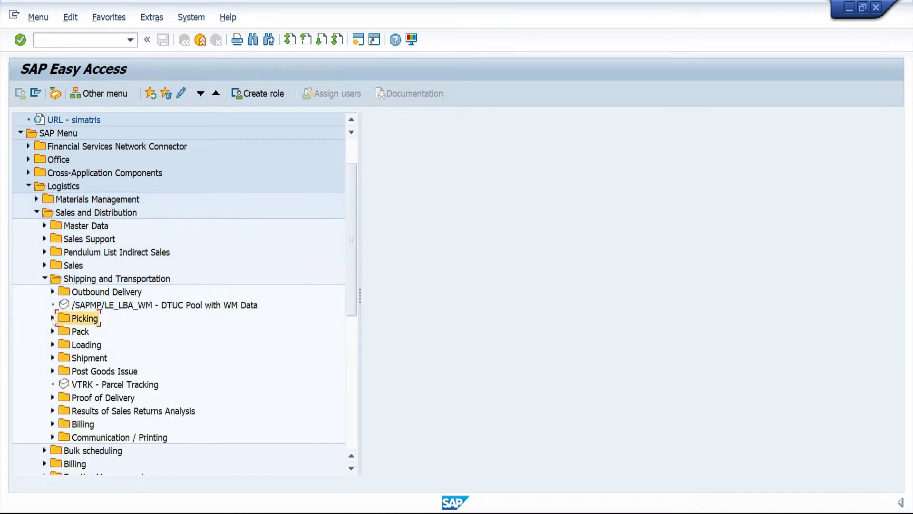
left_click(52, 371)
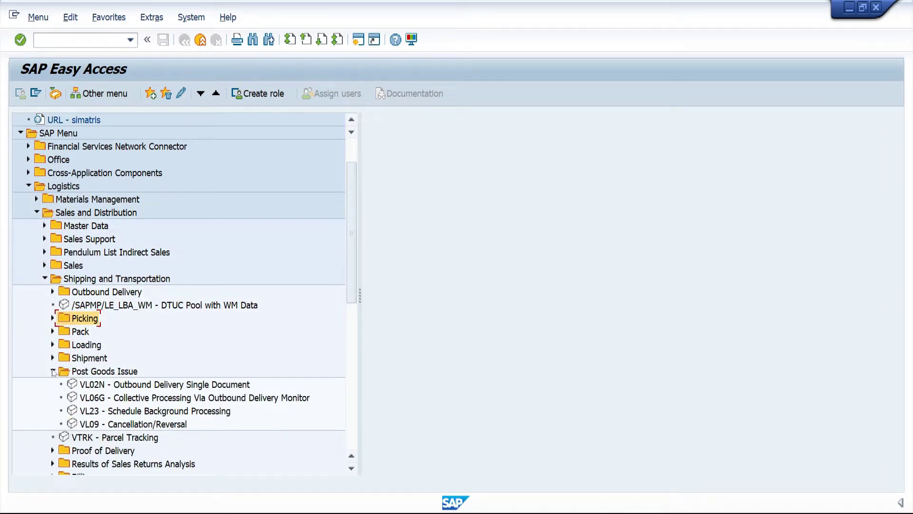
left_click(116, 385)
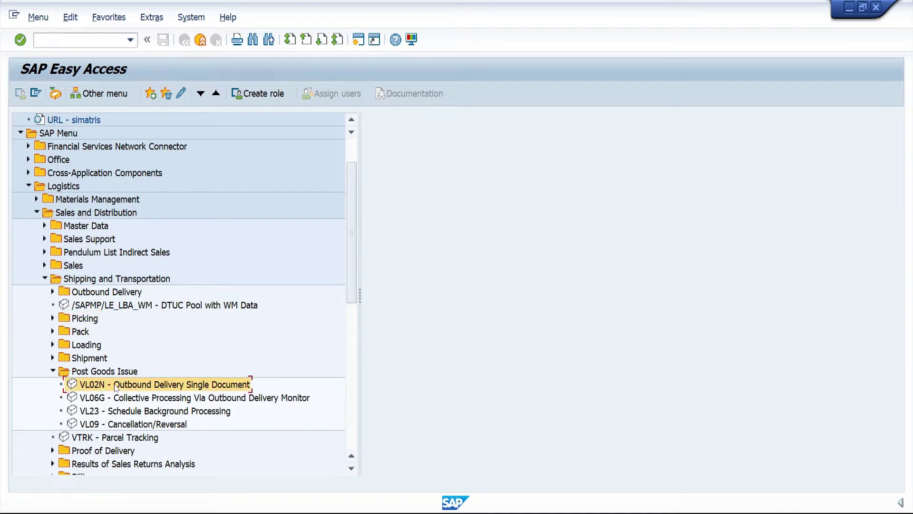
double_click(116, 385)
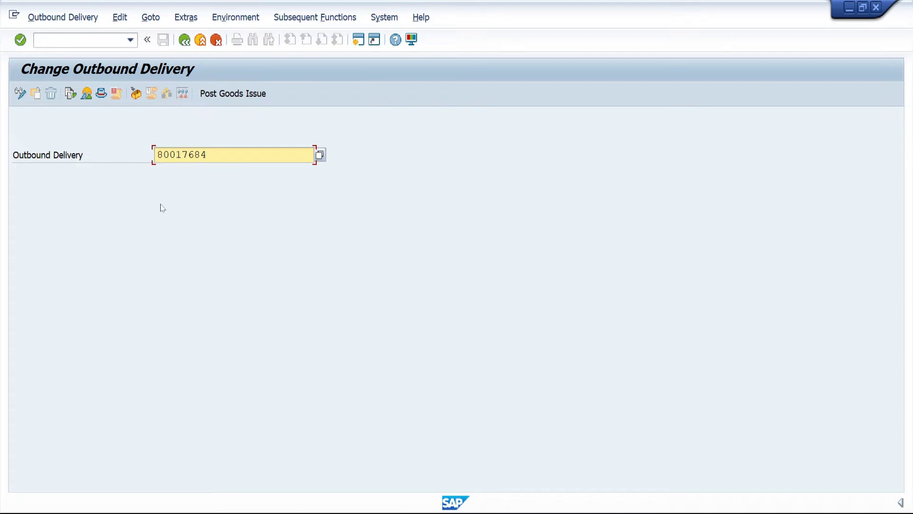
left_click(233, 95)
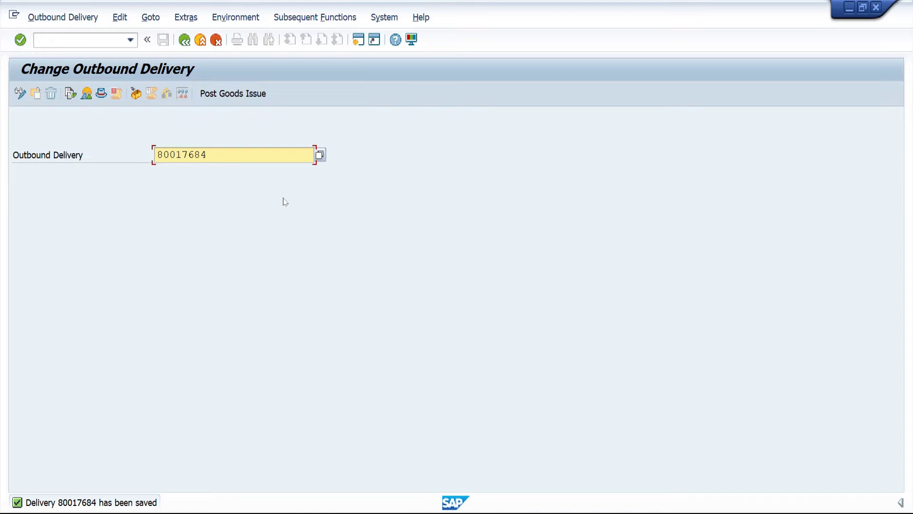
Display the delivery's document flow and record the goods issue document number in the sticky note as Goods Issue Ex 14 Task 2.
left_click(236, 19)
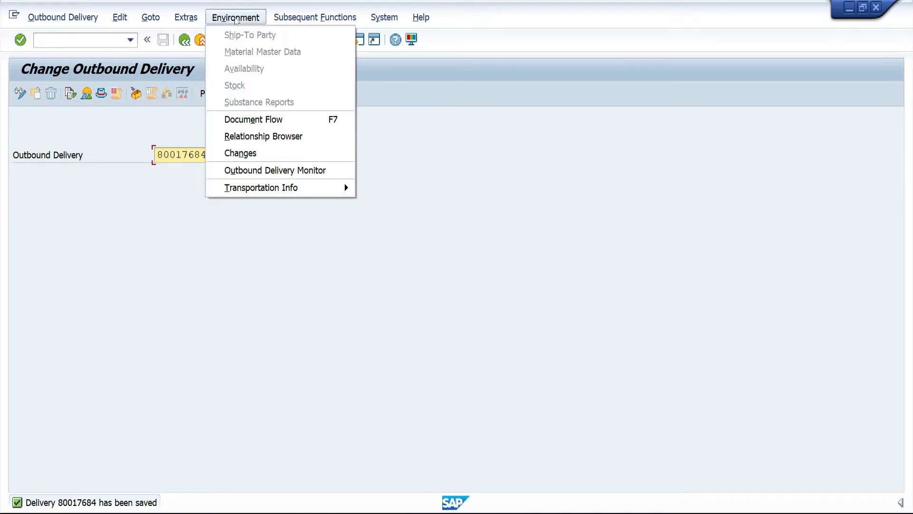
left_click(332, 120)
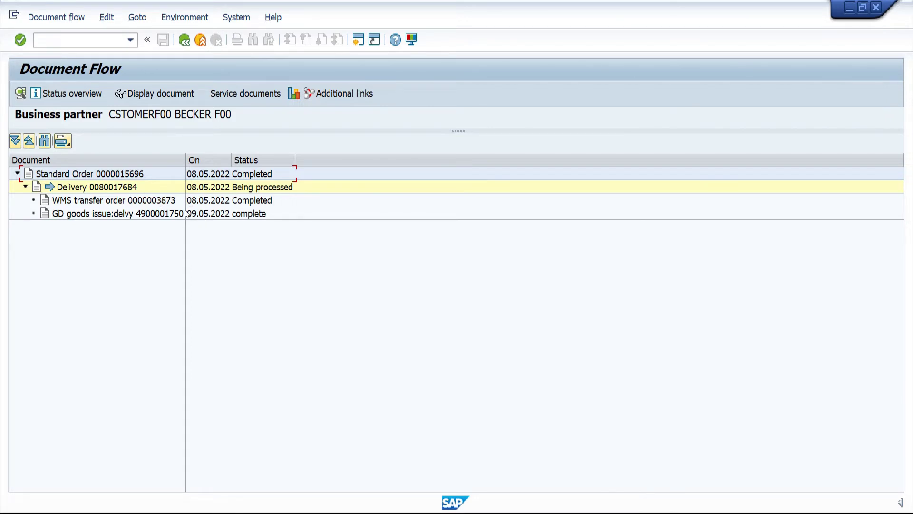
key("alt+Tab")
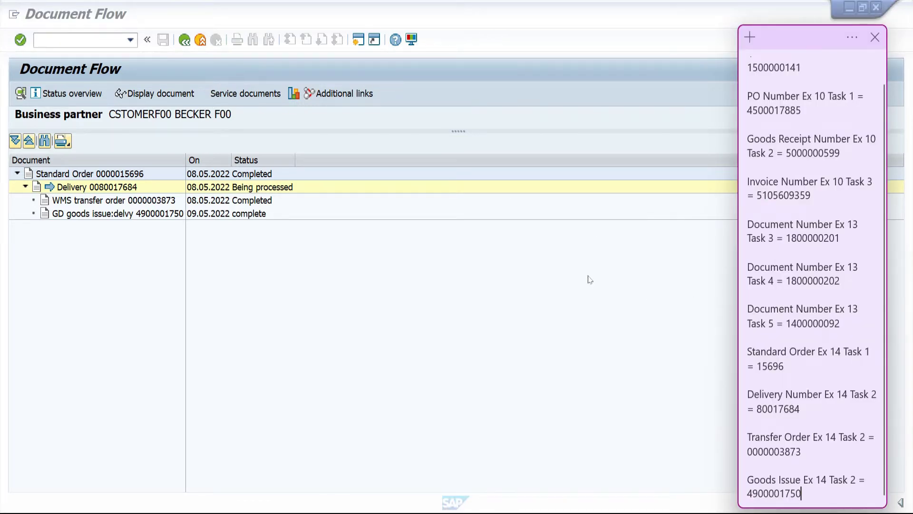
Display the goods issue document from the document flow and examine the inventory and cost-of-goods-sold items in its accounting document.
left_click(68, 216)
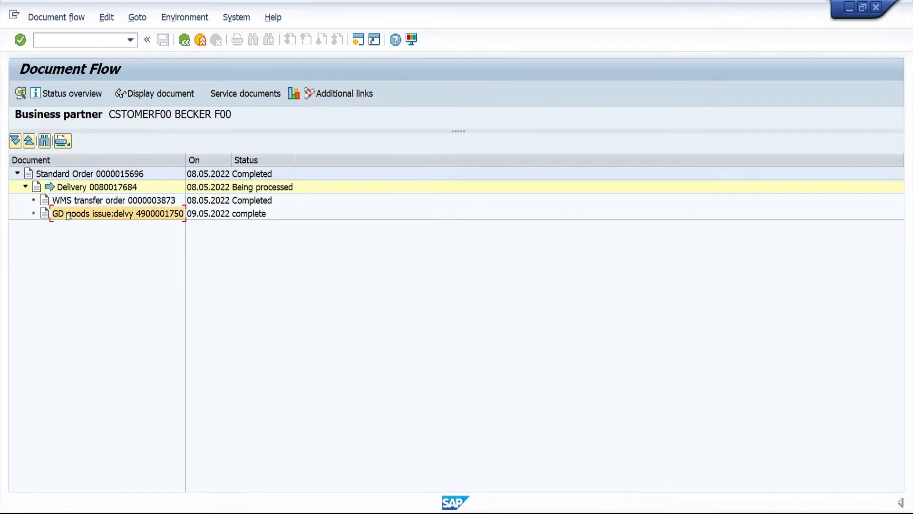
left_click(152, 99)
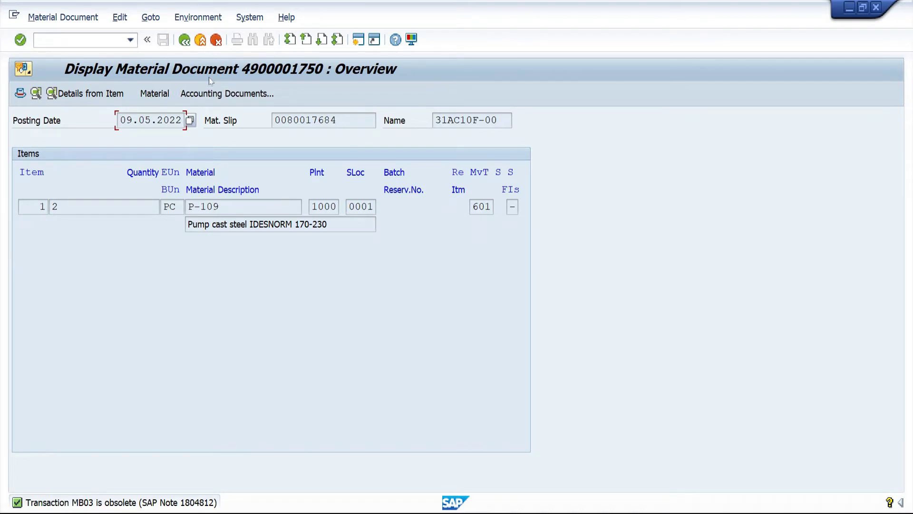
left_click(226, 94)
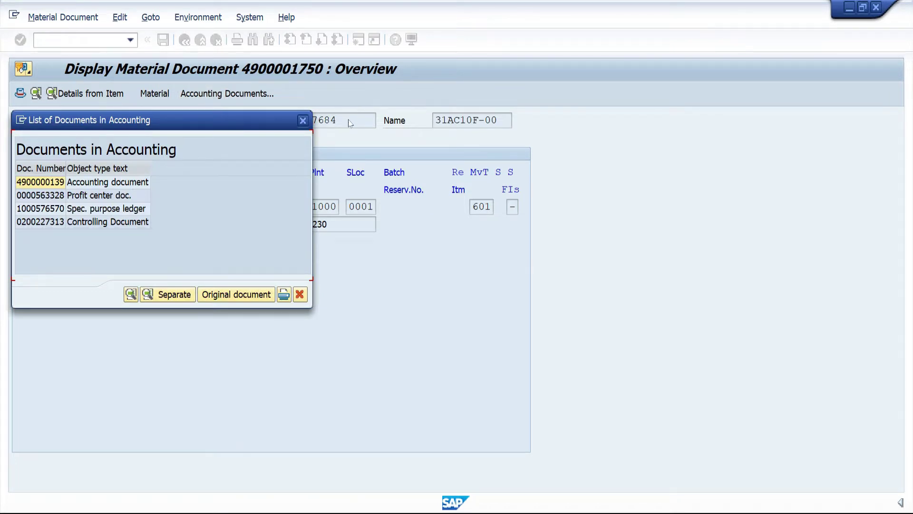
double_click(43, 185)
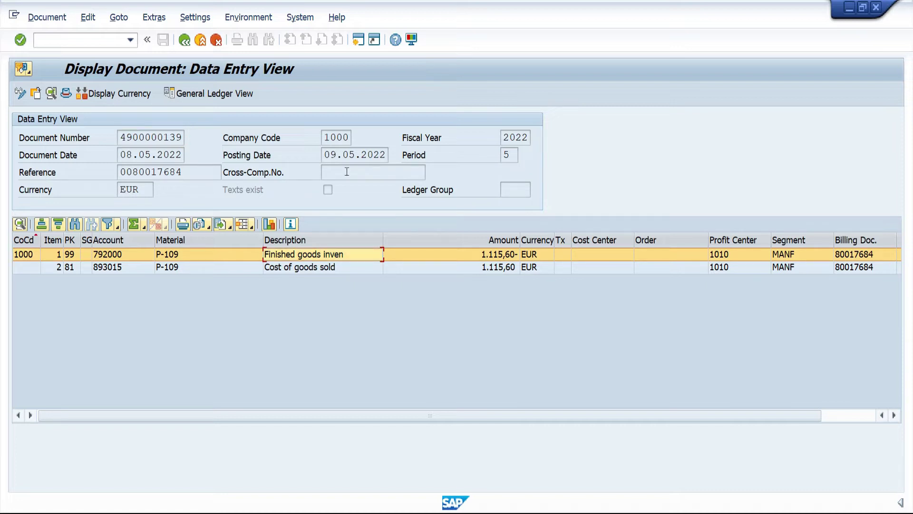
left_click(367, 271)
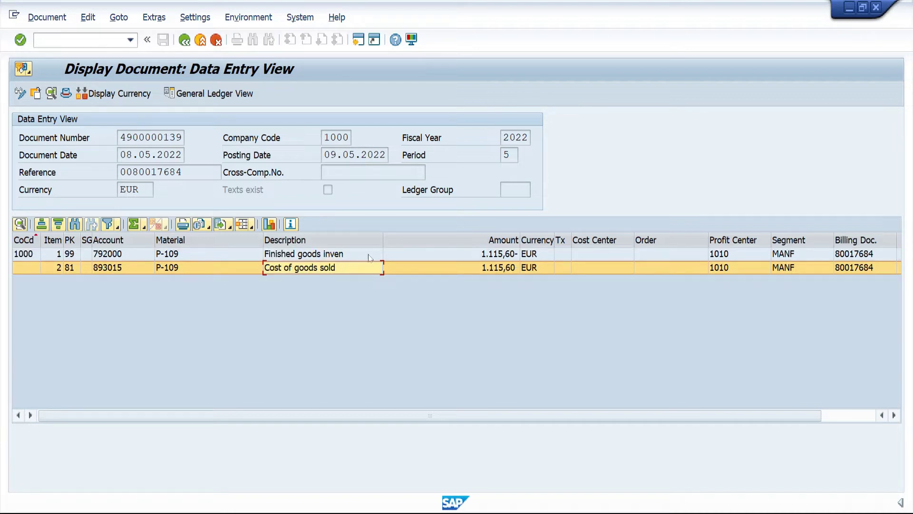
left_click(370, 257)
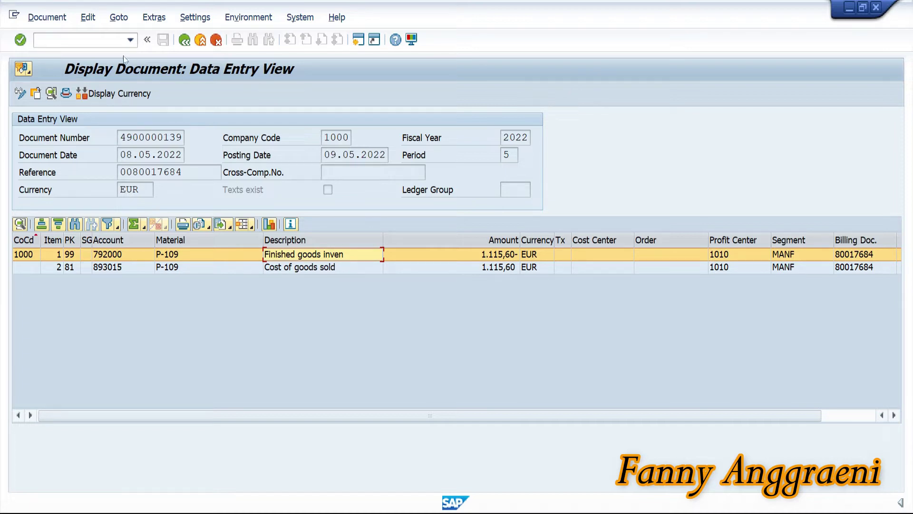
Leave the goods issue's accounting document with the /n command to return to SAP Easy Access.
left_click(73, 40)
type("/")
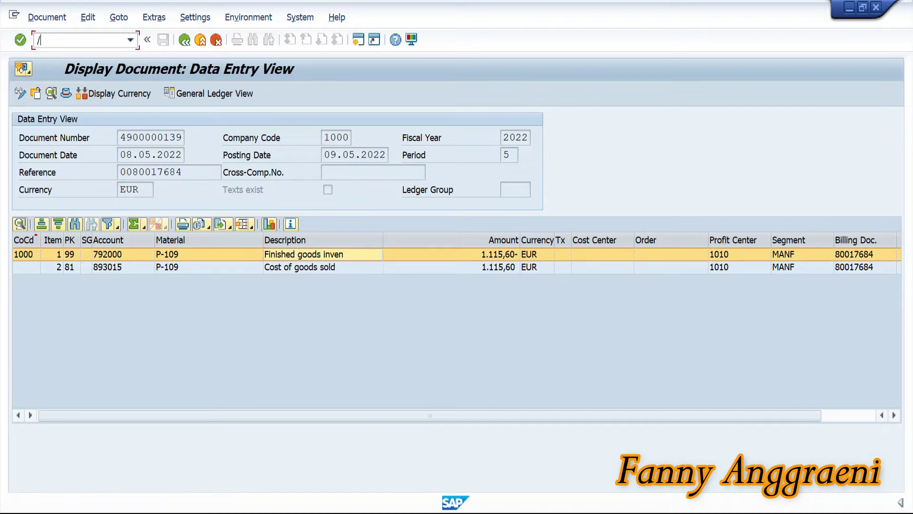
type("n")
key("Return")
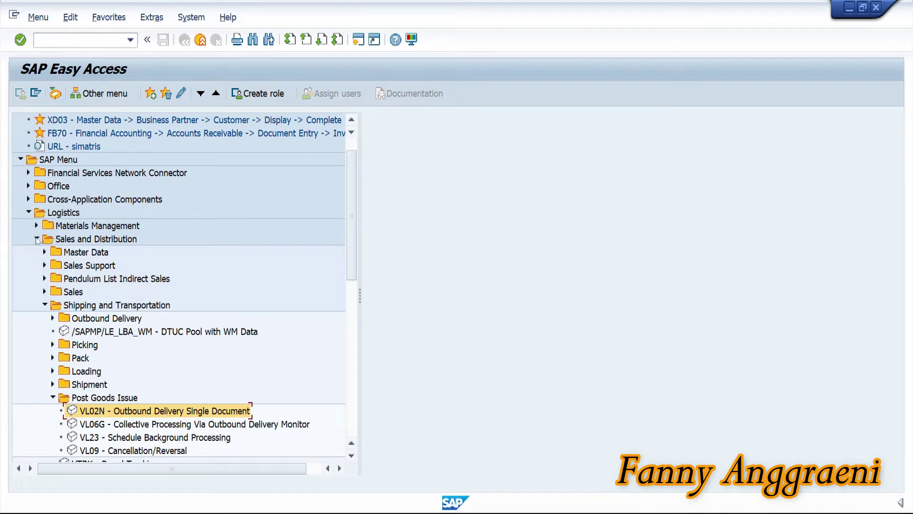
Open transaction VF01 under Sales and Distribution, Billing, and save a billing document for the prefilled delivery.
left_click(44, 304)
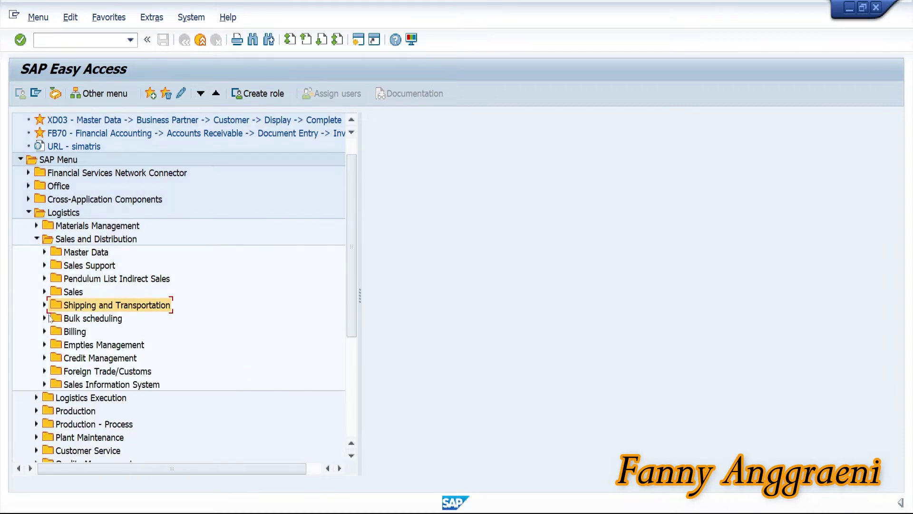
left_click(45, 331)
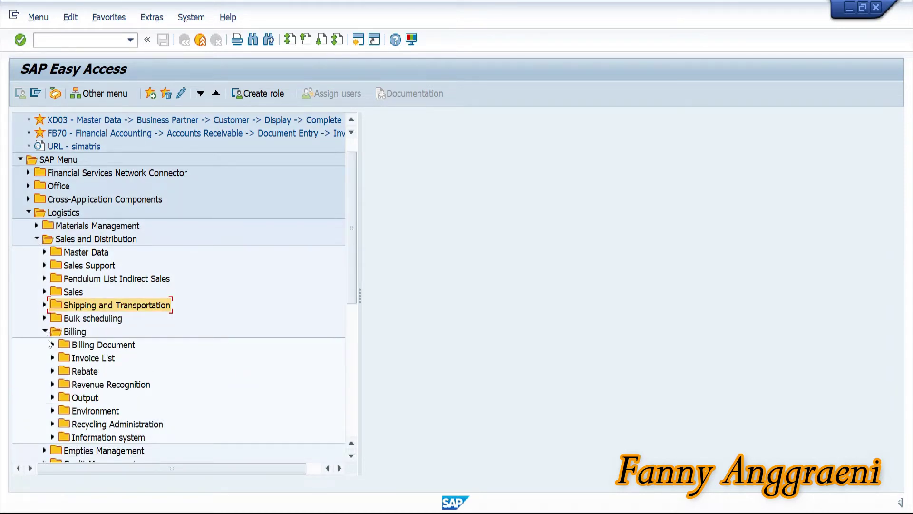
left_click(52, 344)
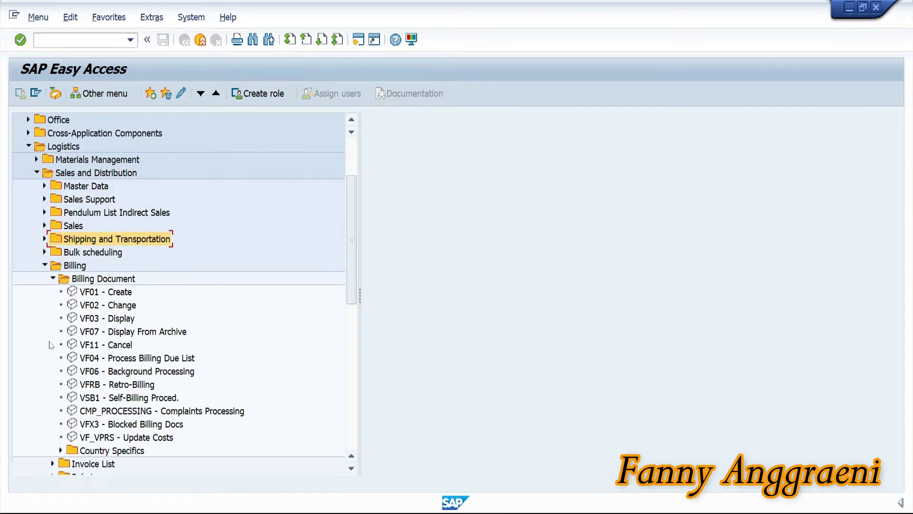
left_click(117, 295)
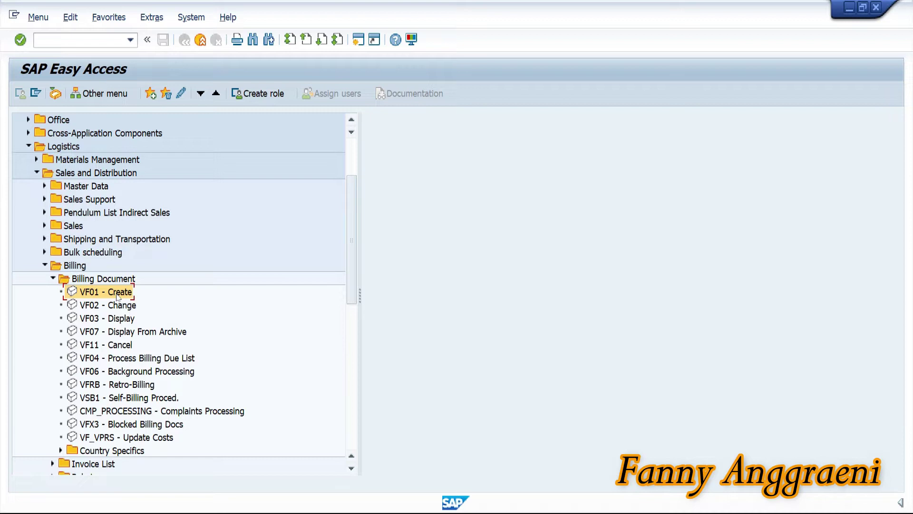
double_click(118, 295)
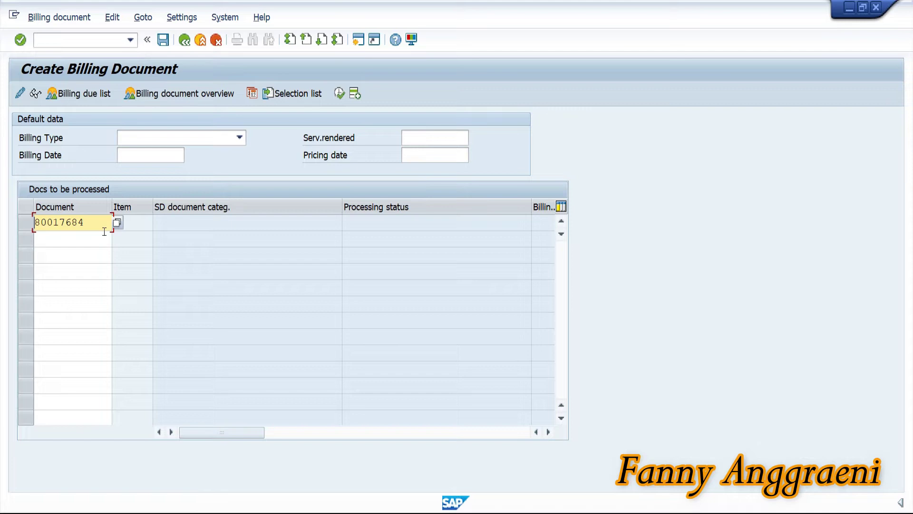
left_click(163, 39)
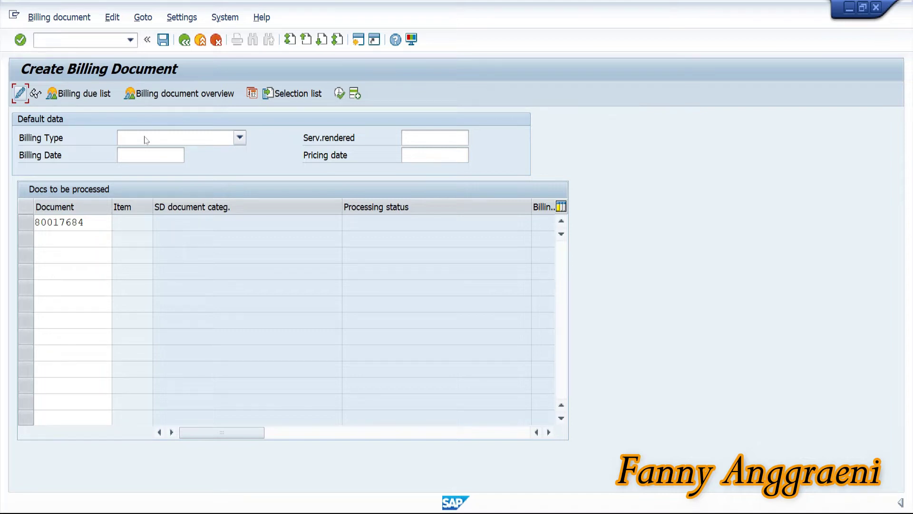
Switch from creating to displaying billing documents and view the item overview of the prefilled invoice.
left_click(57, 19)
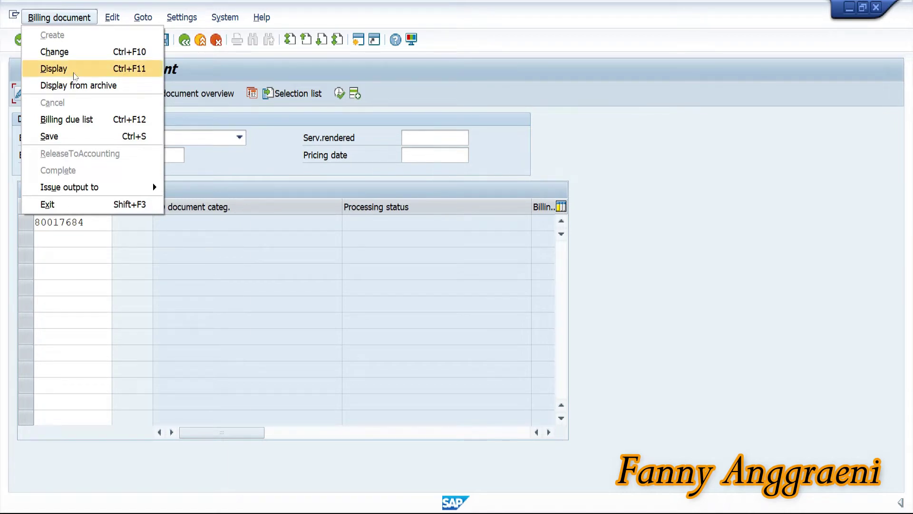
left_click(74, 74)
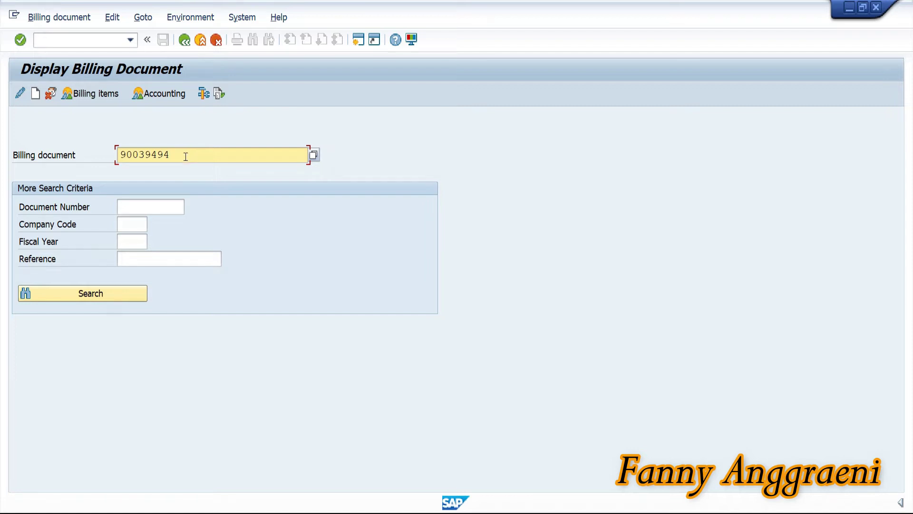
key("Return")
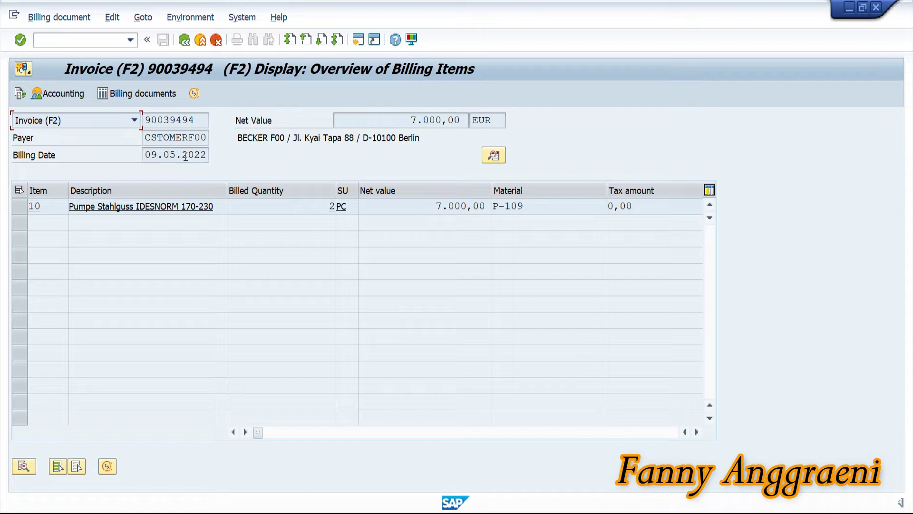
Open the invoice's accounting document and examine its customer and sales revenue line items.
left_click(53, 95)
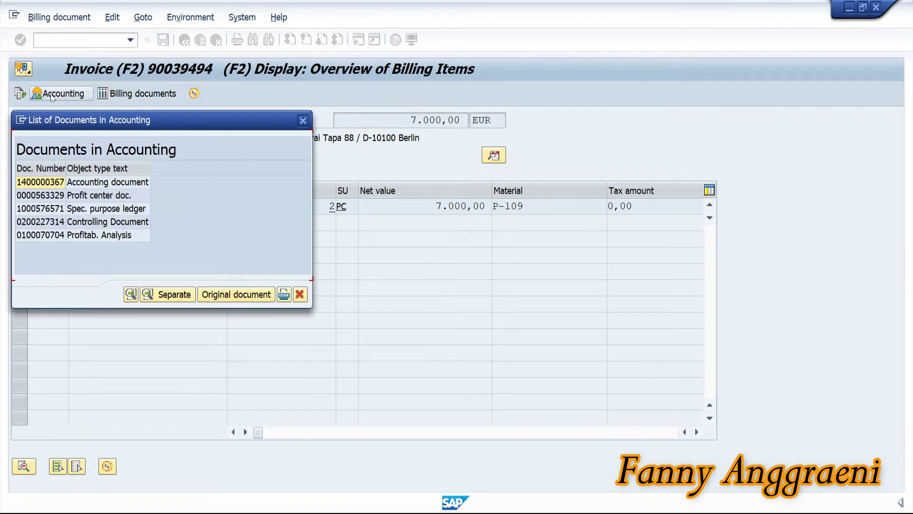
double_click(52, 185)
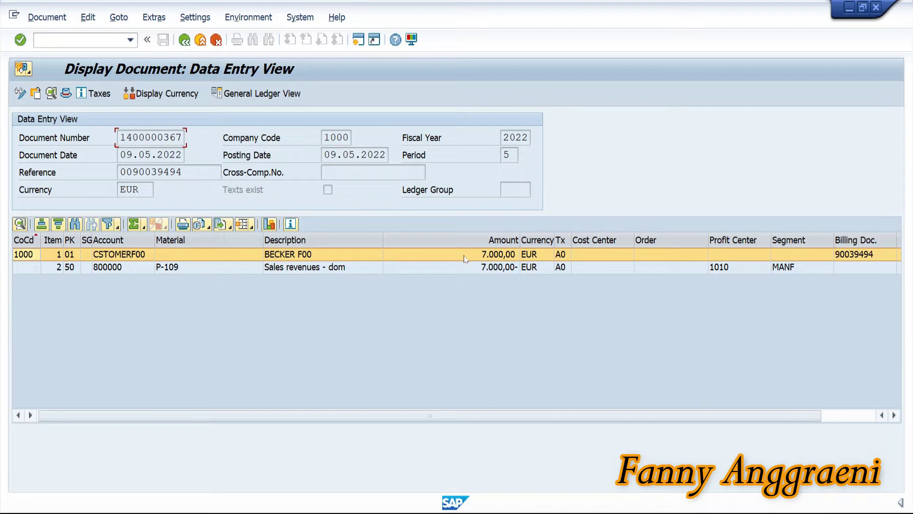
left_click(413, 269)
left_click(147, 256)
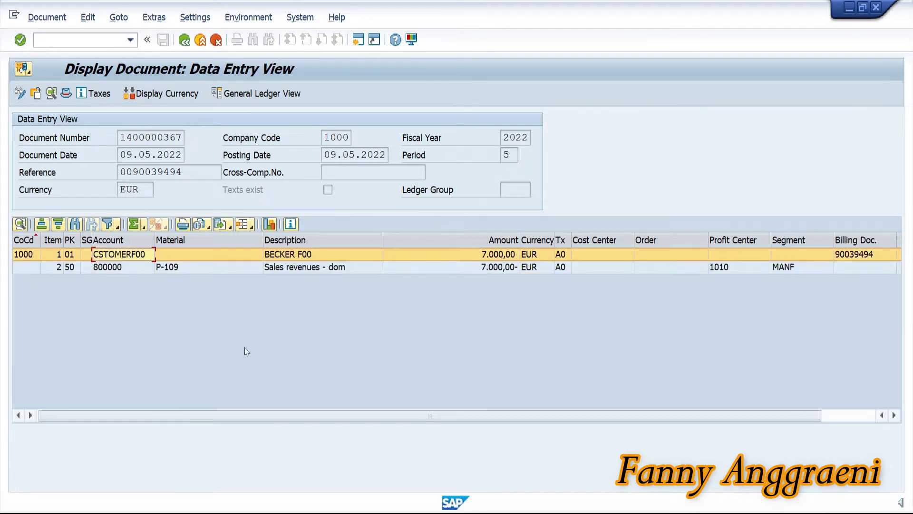
left_click(147, 271)
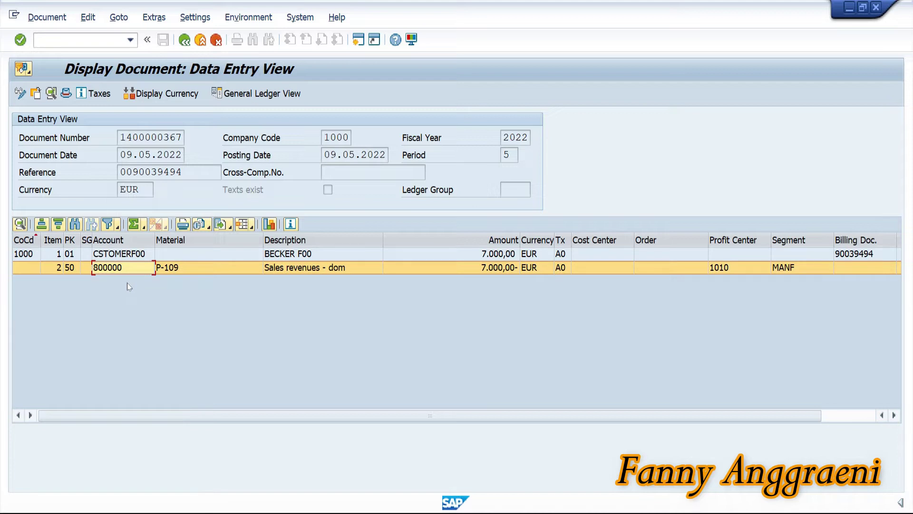
Leave the invoice's accounting document with the /n command to return to SAP Easy Access.
left_click(59, 38)
type("/n")
key("Return")
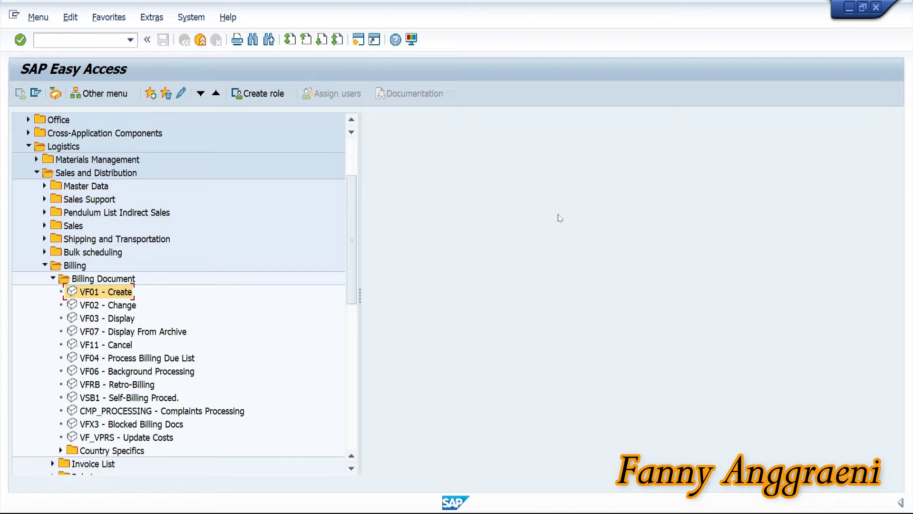
Collapse Logistics and open transaction FBL5N for customer line items under Accounting, Financial Accounting, Accounts Receivable, Account.
left_click(28, 146)
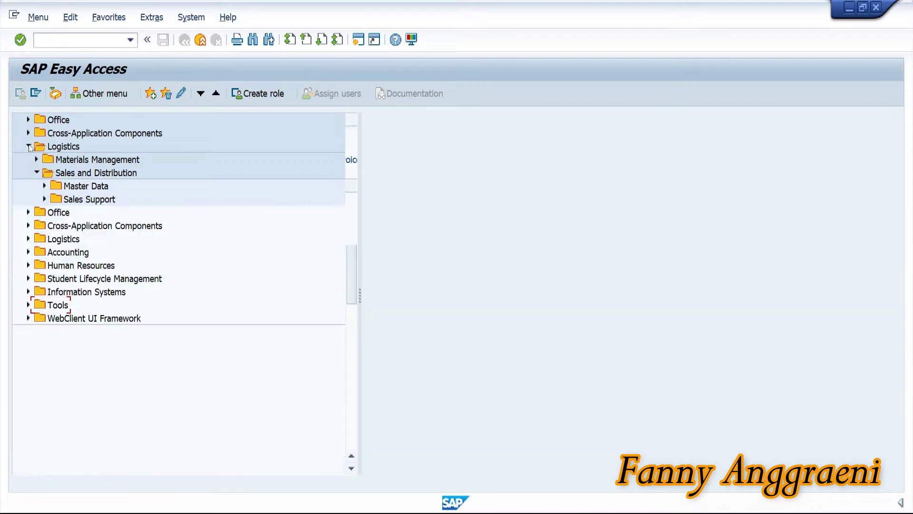
left_click(28, 252)
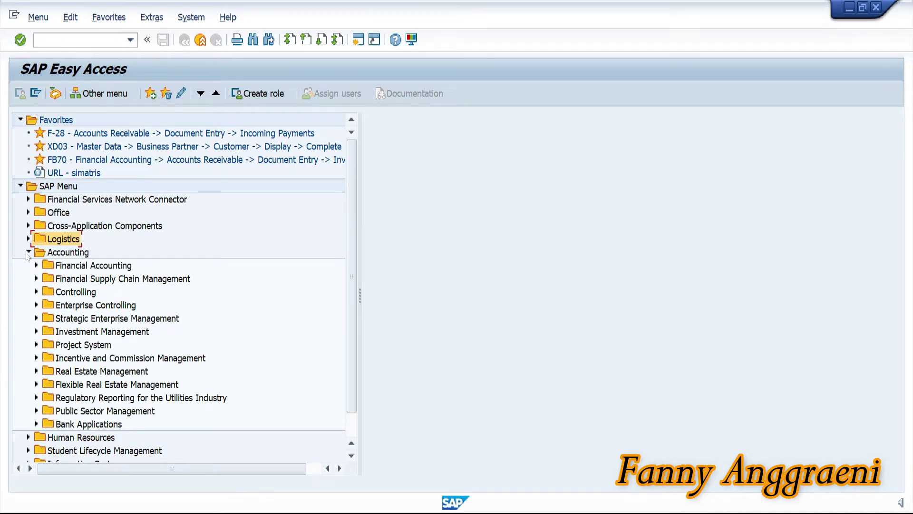
left_click(36, 266)
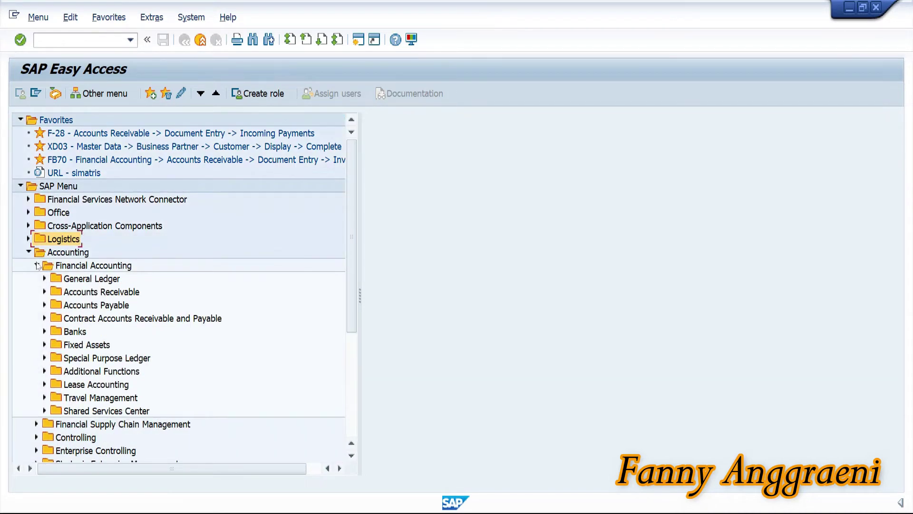
left_click(44, 292)
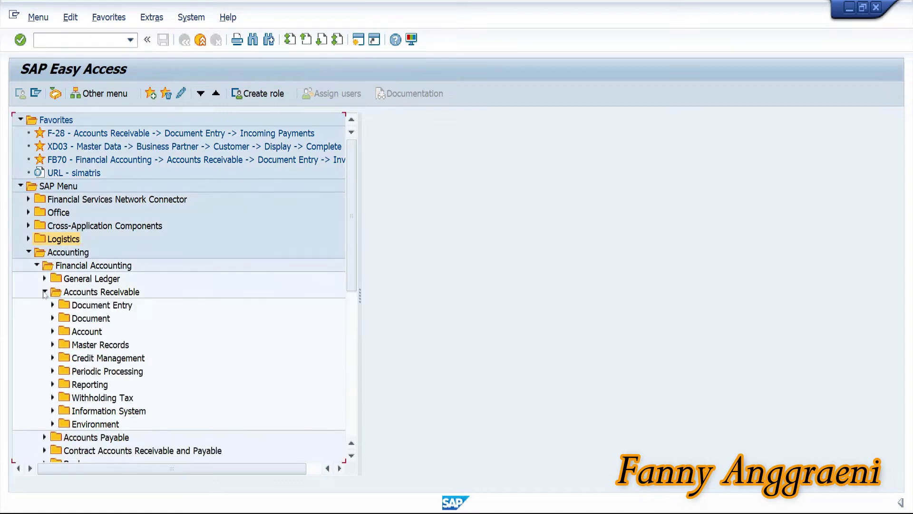
left_click(52, 332)
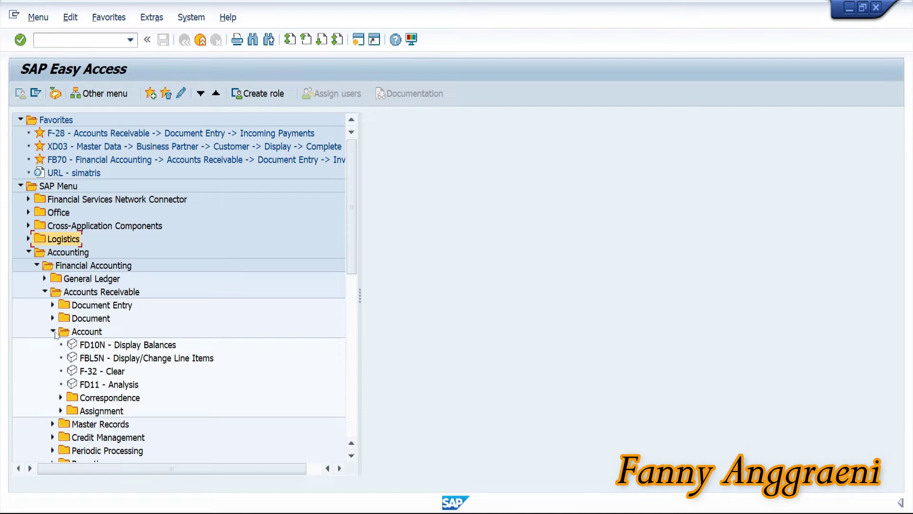
left_click(103, 360)
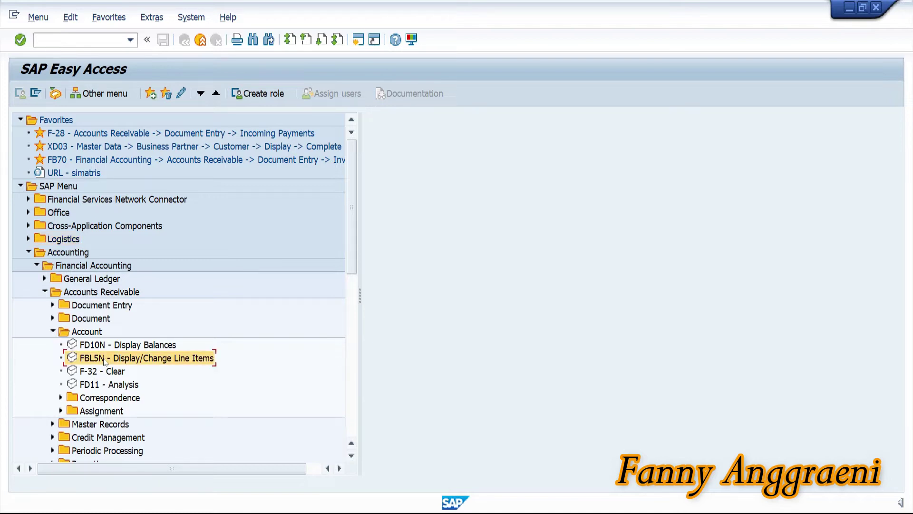
double_click(104, 360)
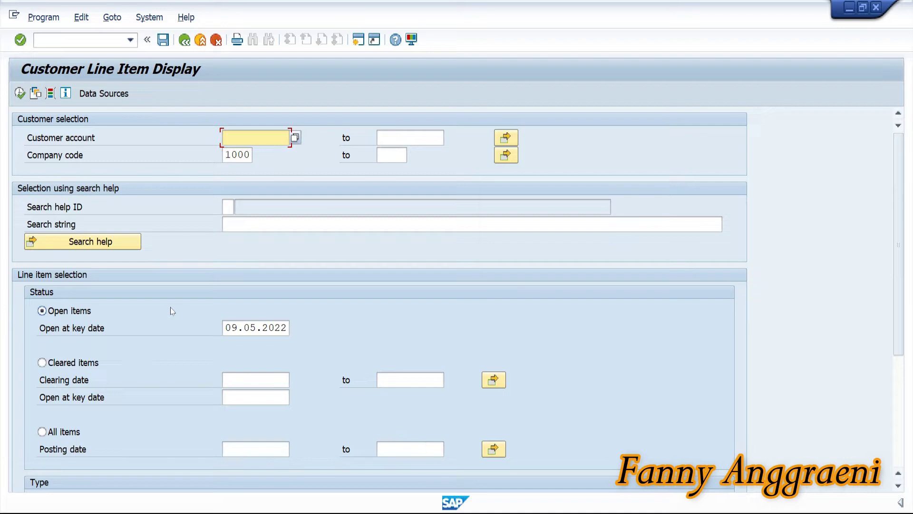
List the open items of the suggested customer account in company code 1000 at key date 22.05.2022.
type("C")
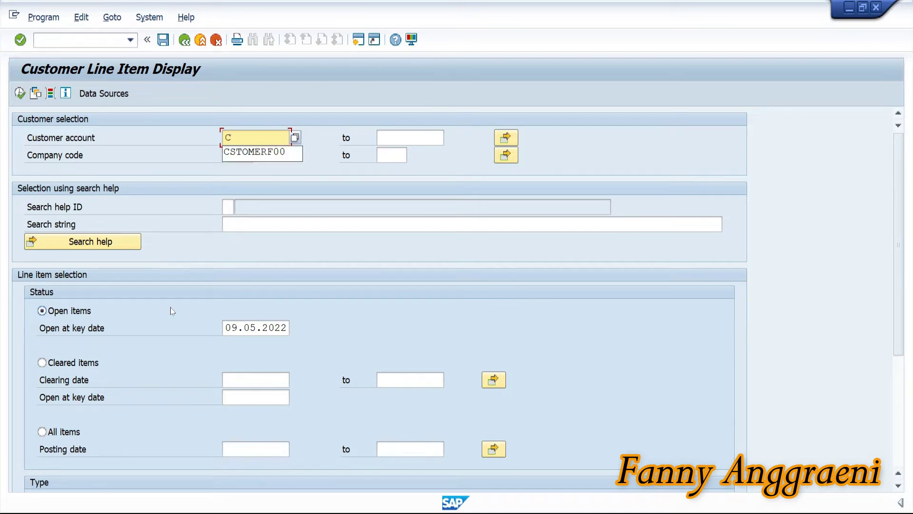
left_click(229, 156)
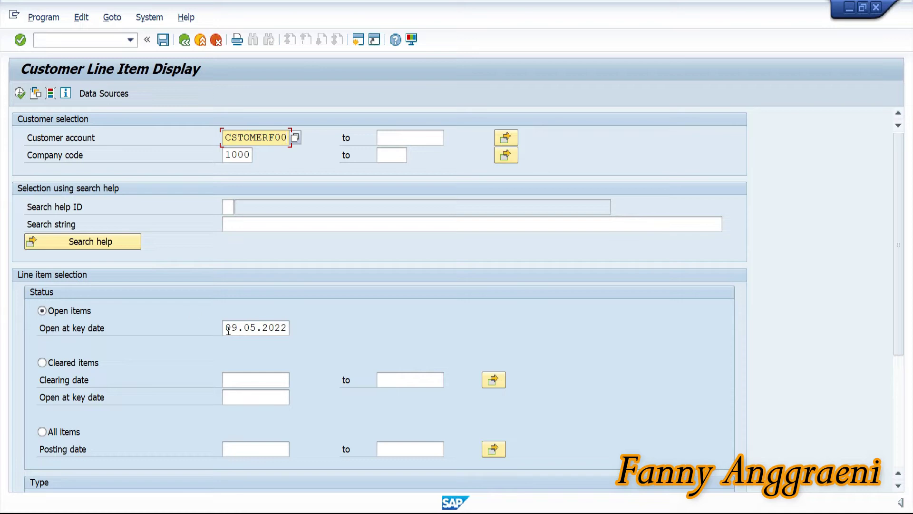
left_click_drag(225, 328, 473, 276)
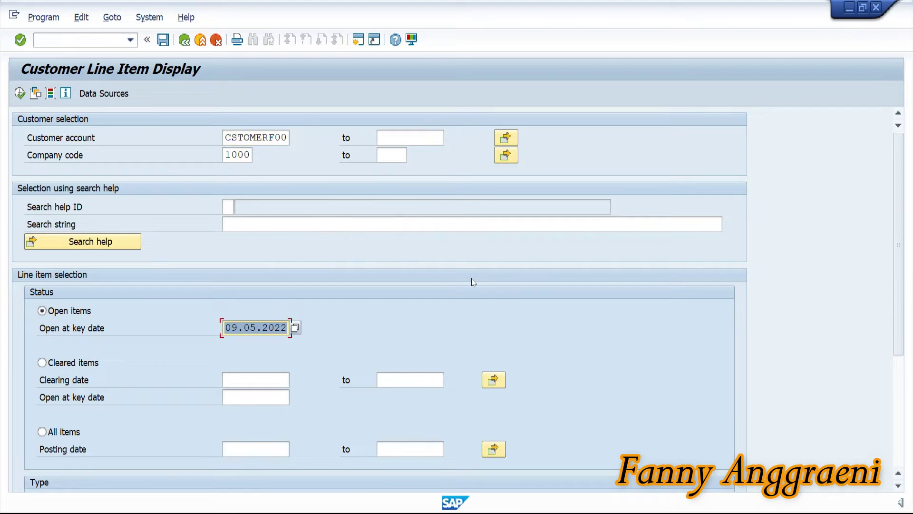
type("22.")
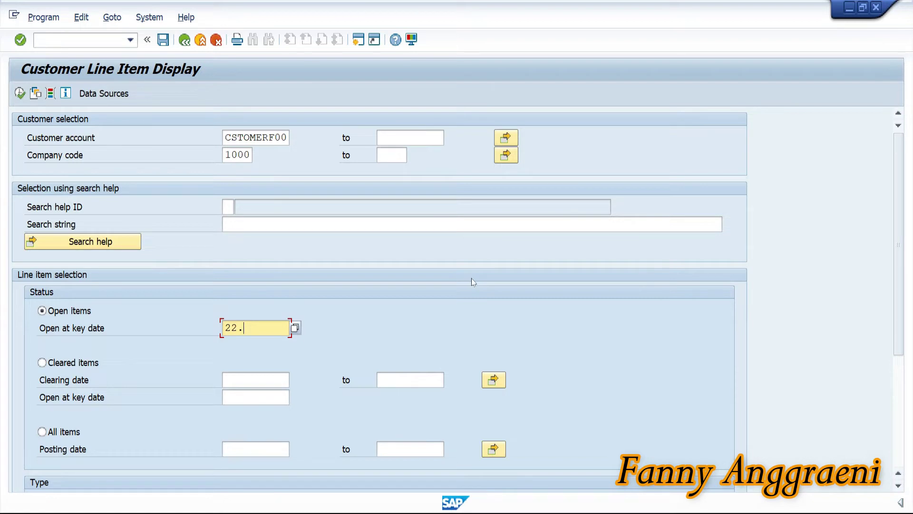
type("05.2022")
left_click(21, 95)
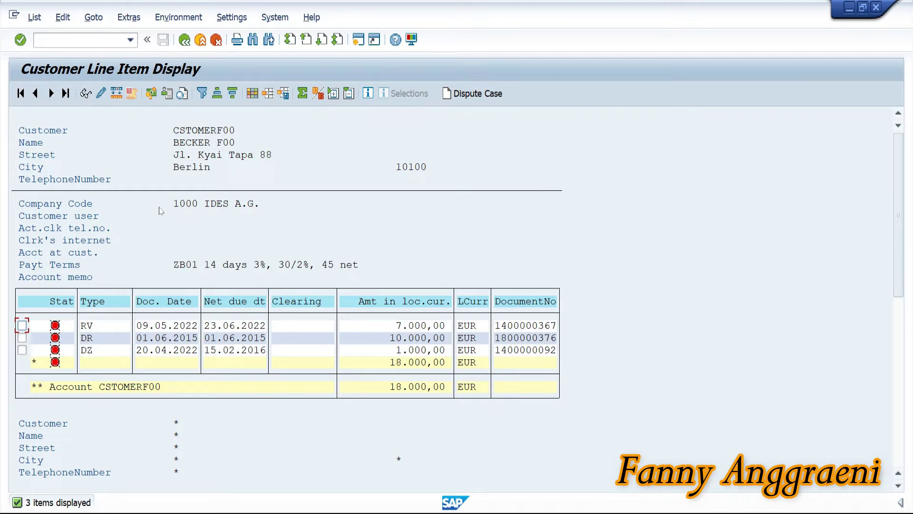
Examine the RV line item's document and its data entry view, leaving with the /n command.
left_click(22, 328)
left_click(162, 19)
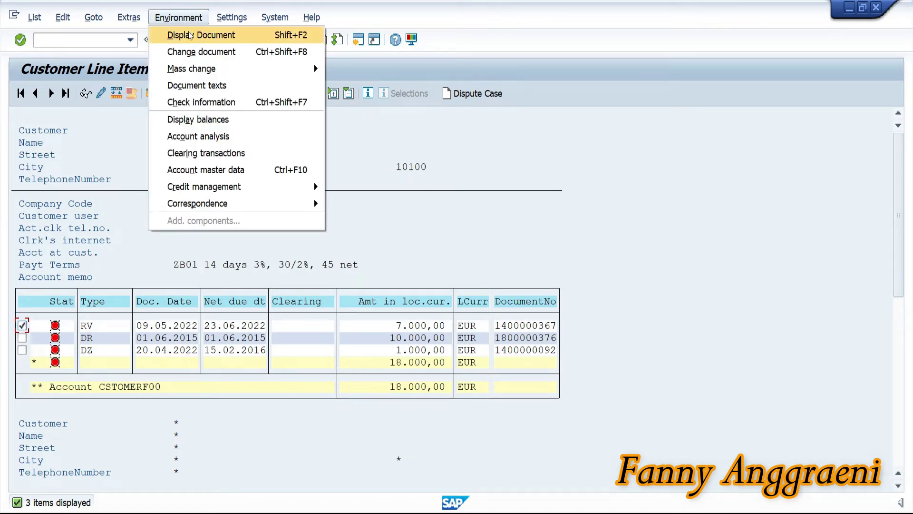
left_click(189, 35)
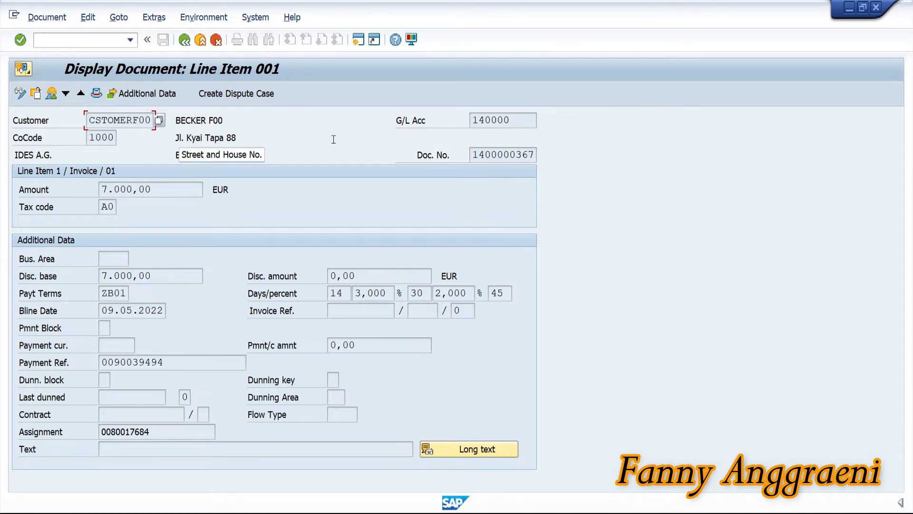
left_click(52, 94)
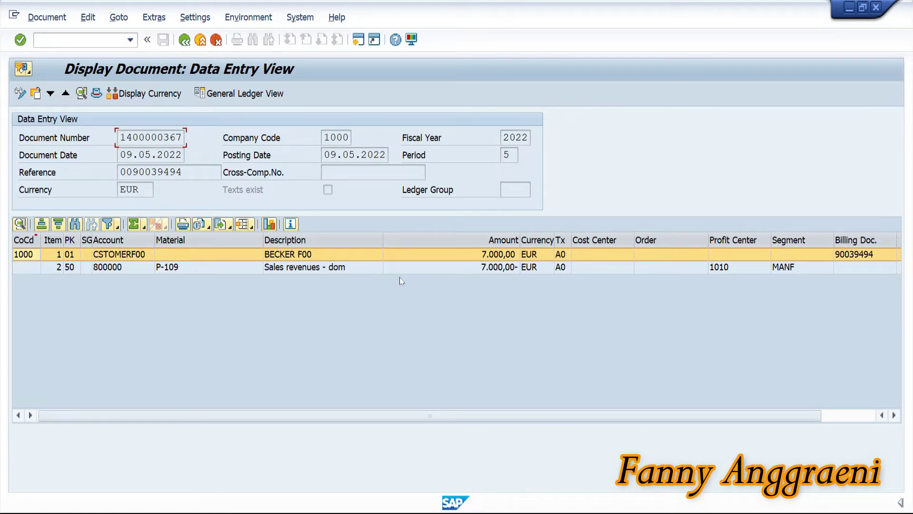
left_click(86, 38)
type("/n")
key("Return")
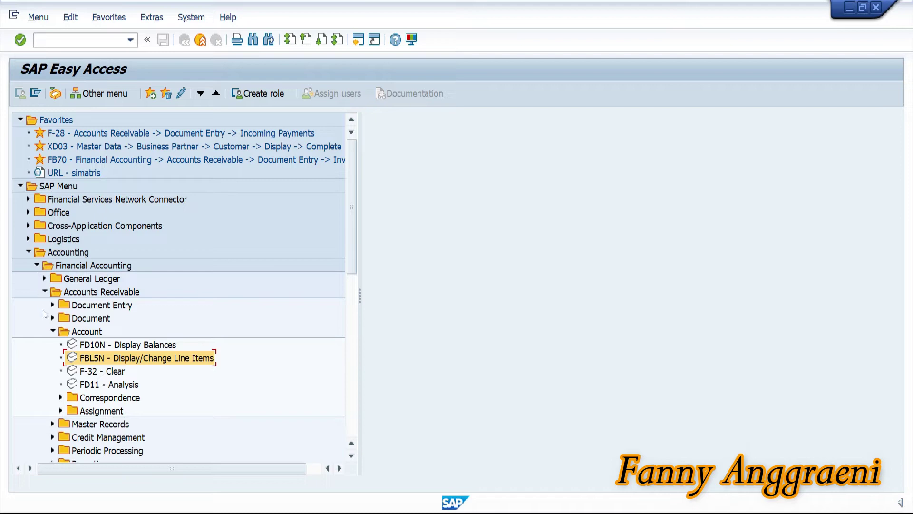
Collapse Account and open transaction F.32 for missing data under Credit Management, Credit management info system.
left_click(50, 336)
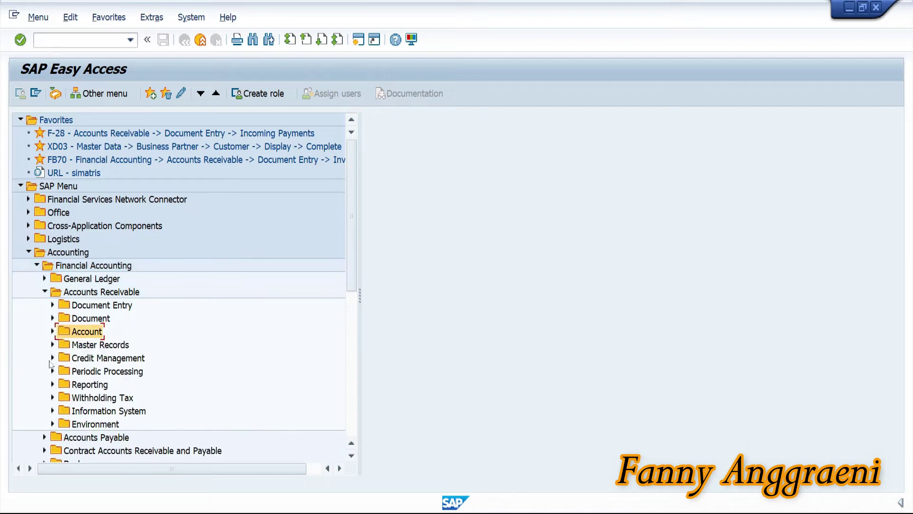
left_click(52, 358)
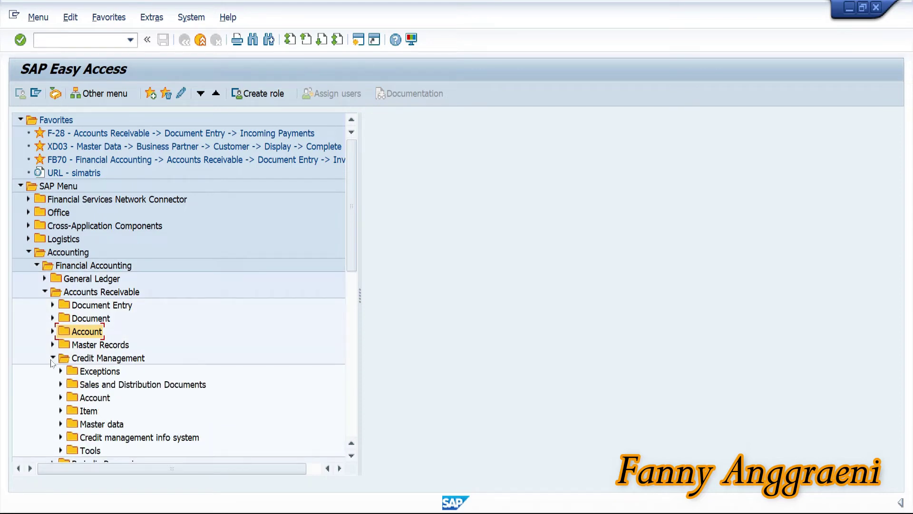
scroll(61, 440, "down", 2)
left_click(60, 440)
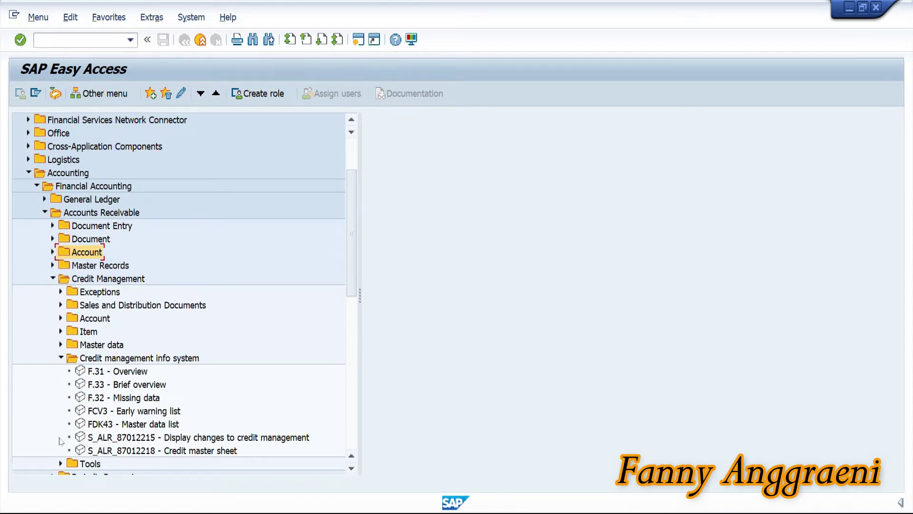
left_click(112, 399)
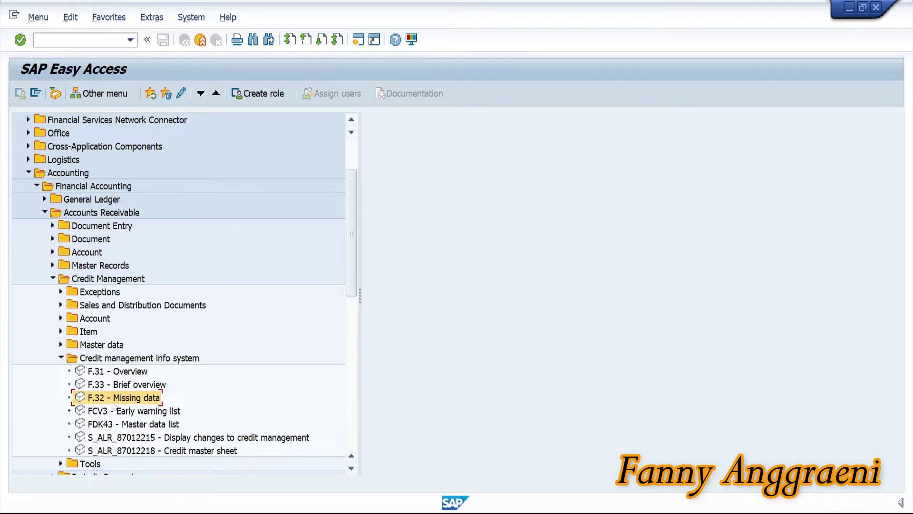
double_click(113, 402)
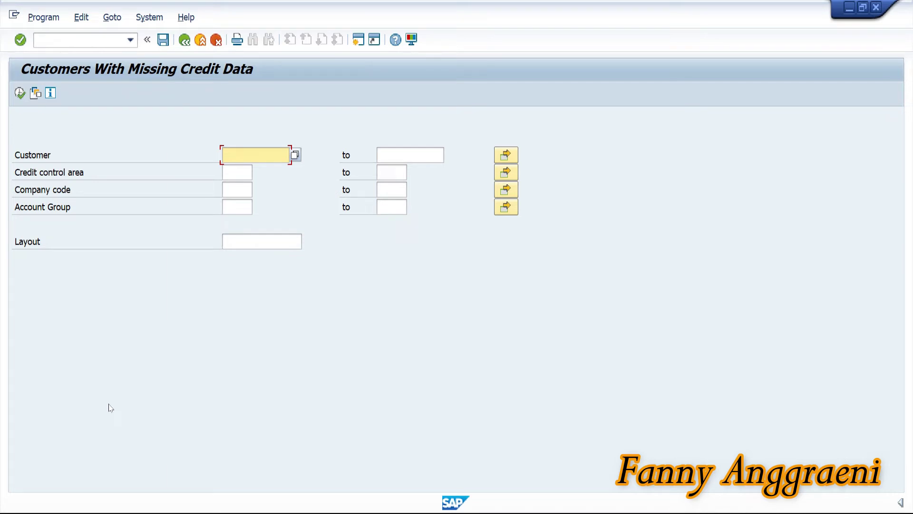
Run the report of customers with missing credit data for company code 1000.
left_click(246, 189)
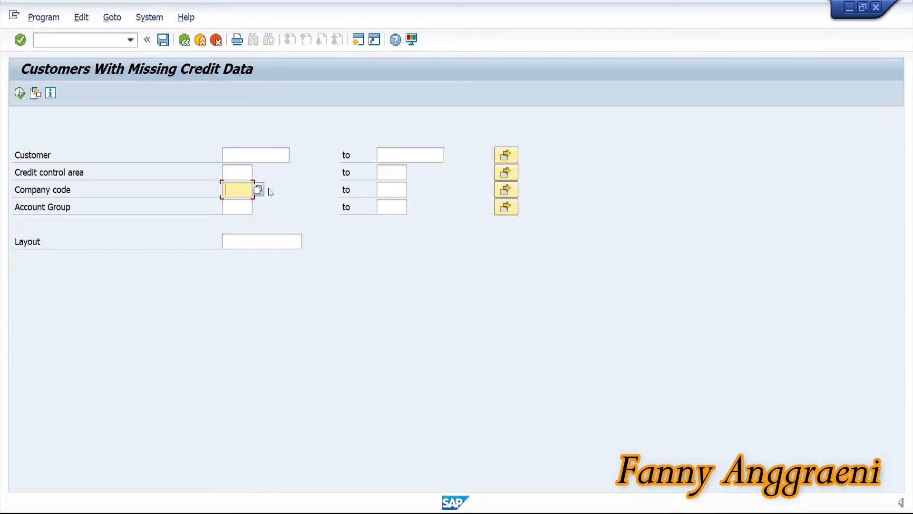
type("1000")
left_click(19, 93)
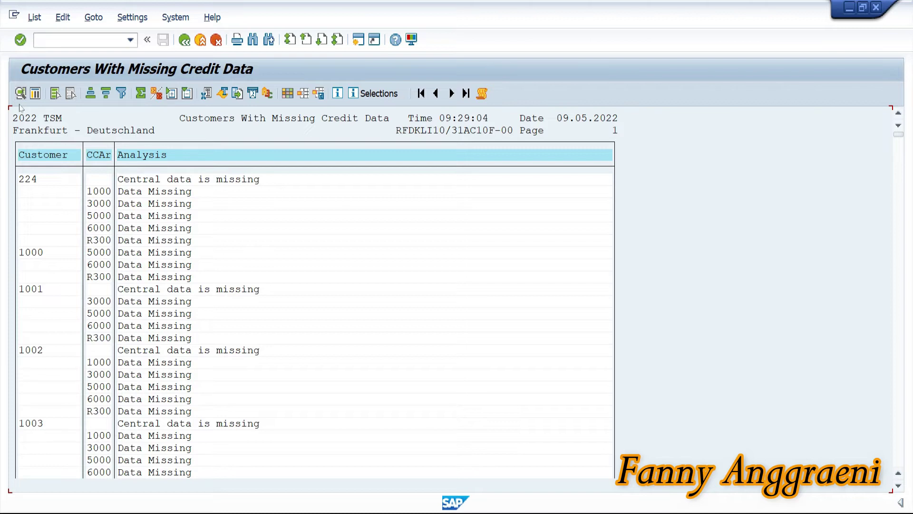
Search the missing credit data report for the exercise's customer account, and leave the report with the /n command.
left_click(254, 40)
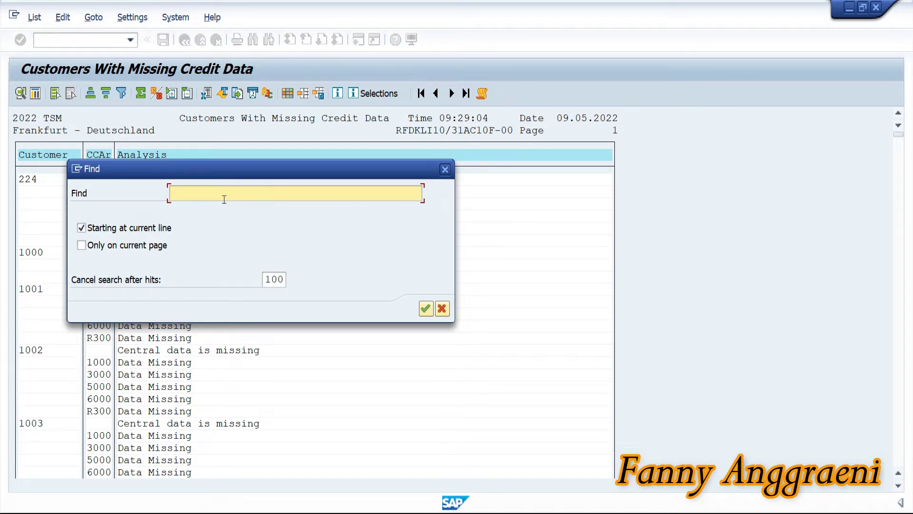
type("CSTOMERF00")
left_click(425, 310)
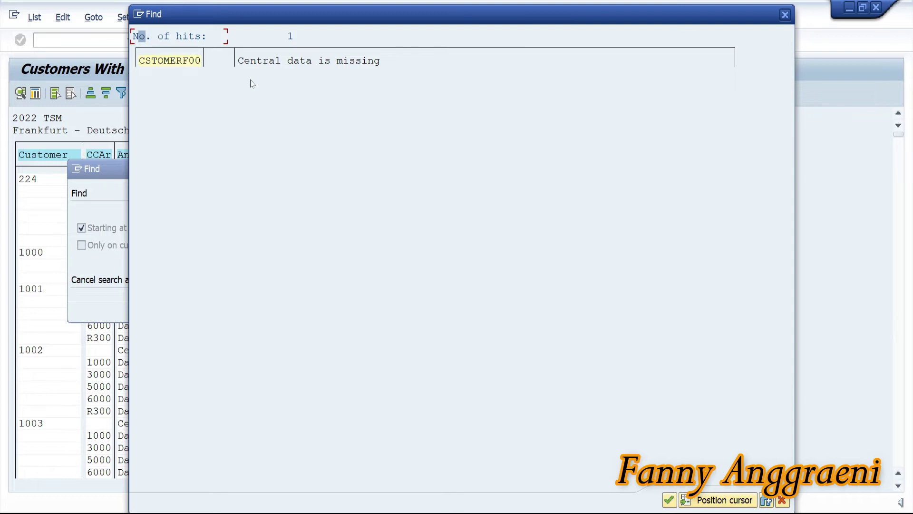
left_click(784, 16)
left_click(445, 169)
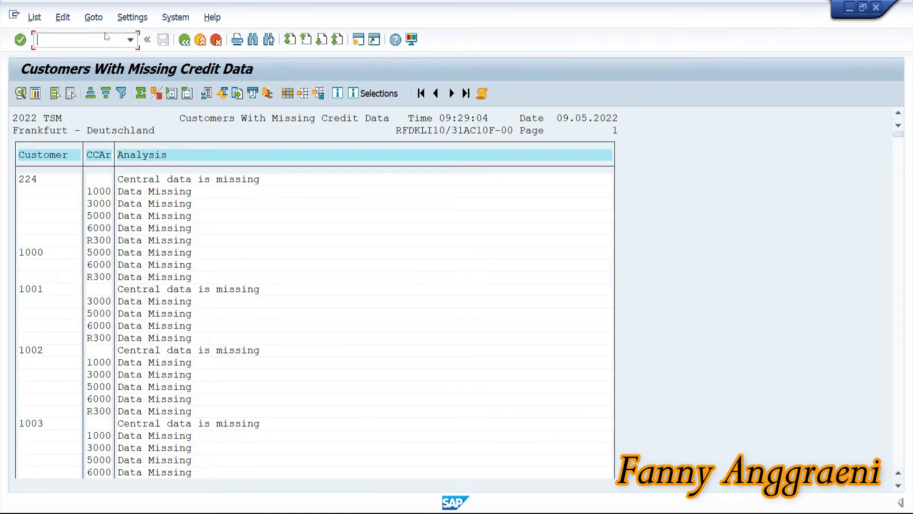
type("/n")
key("Return")
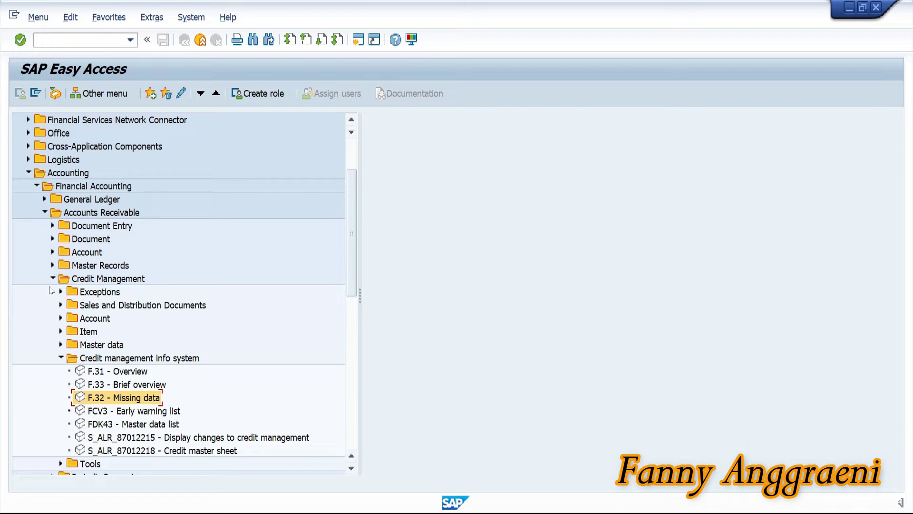
Collapse Credit management info system and open transaction FD32 for changing credit data under Credit Management, Master data.
left_click(60, 357)
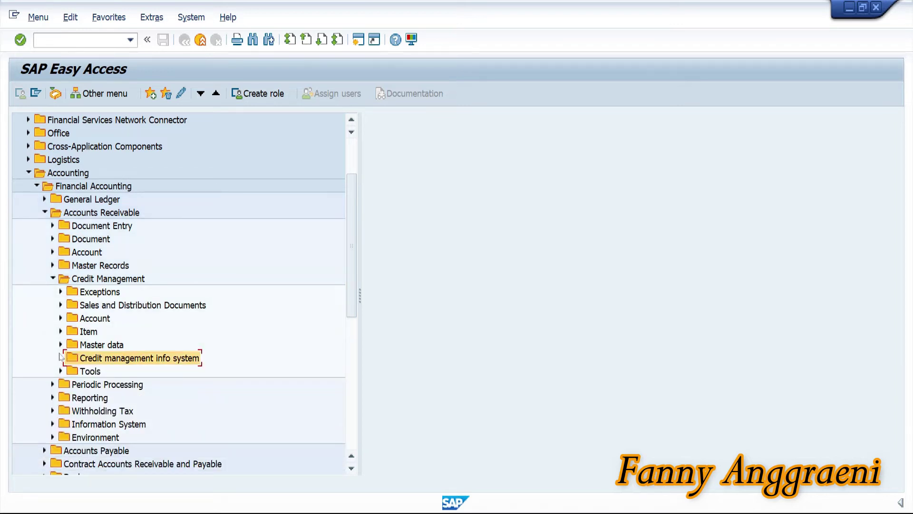
left_click(61, 344)
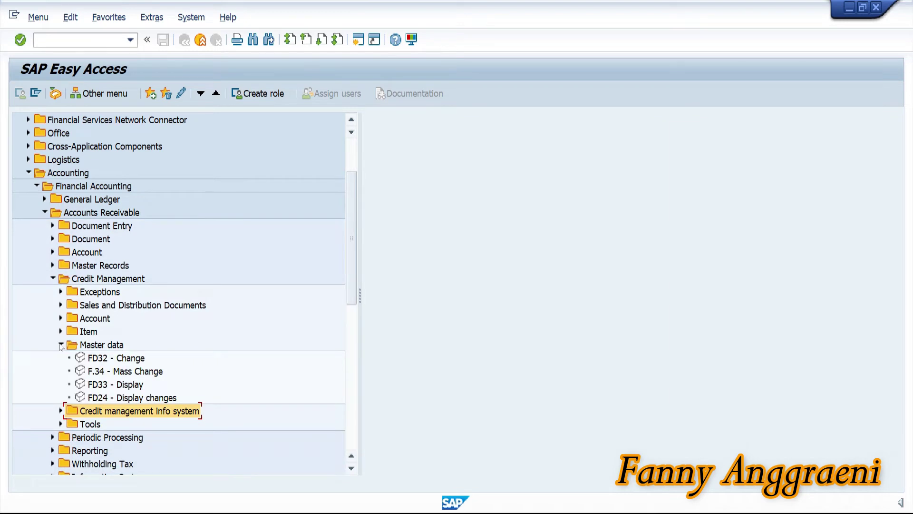
left_click(114, 359)
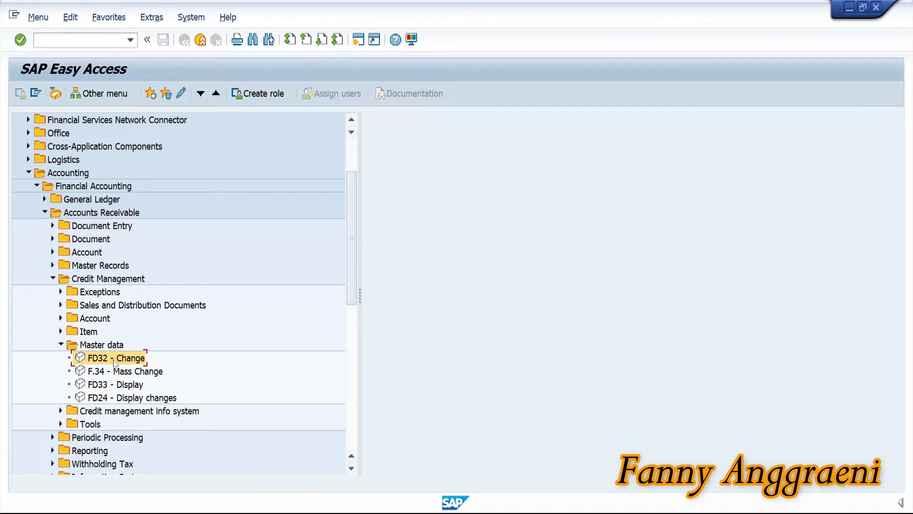
double_click(114, 359)
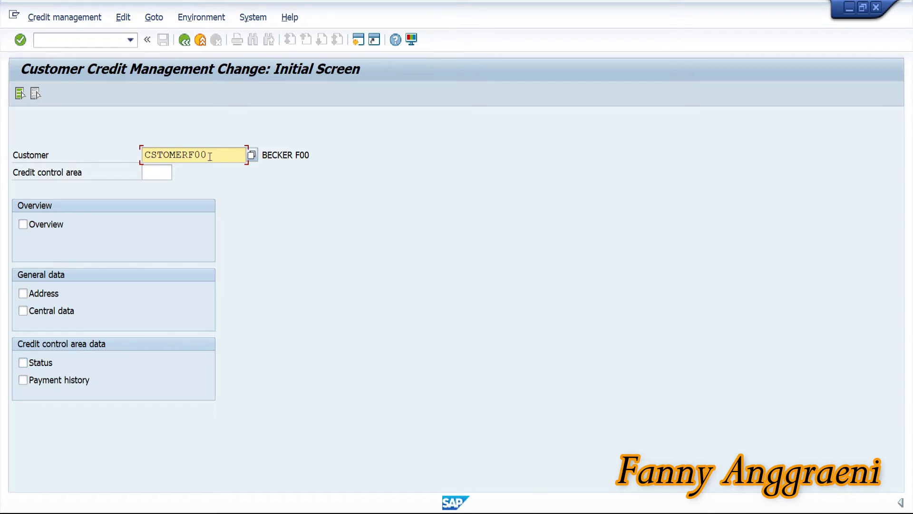
For the prefilled customer, enter credit control area 1000, select the Central data and Status views, and continue to the central data.
left_click(167, 171)
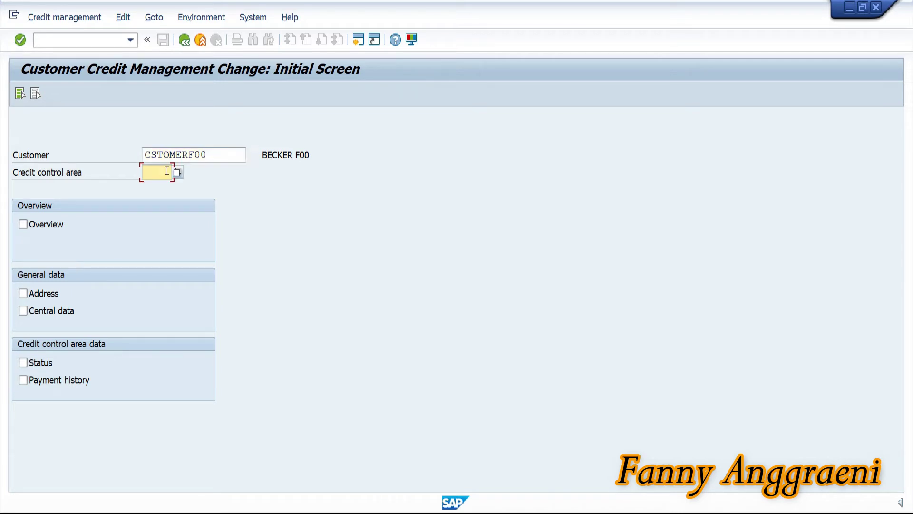
type("1000")
left_click(23, 311)
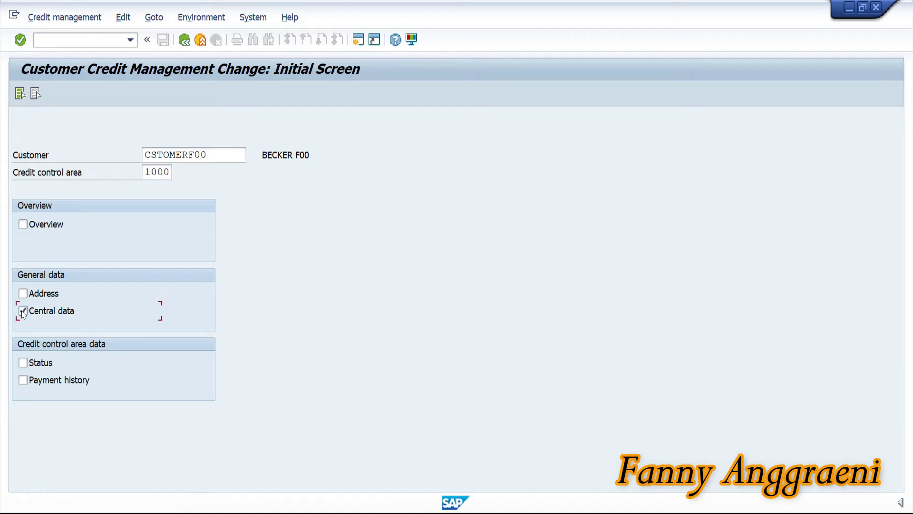
left_click(23, 363)
key("Return")
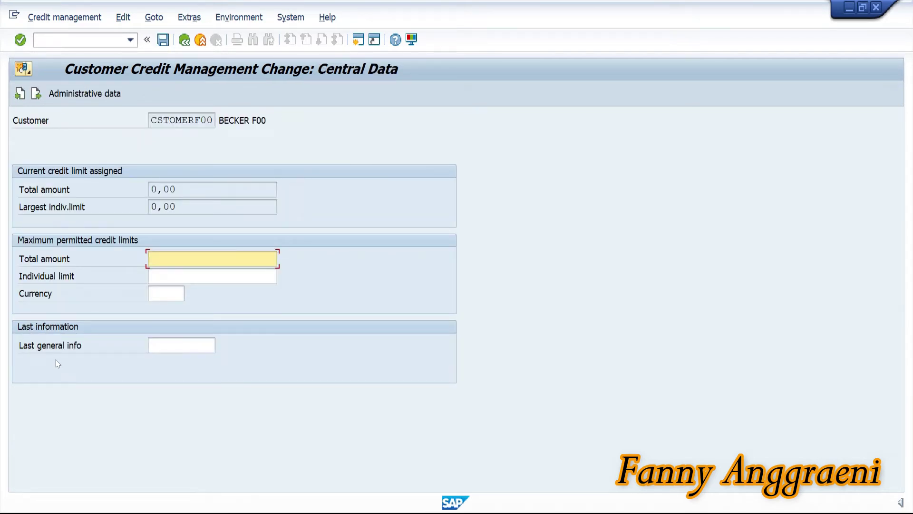
Set the customer's maximum permitted credit limits to a total amount of 1000000 and an individual limit of 500000 in EUR.
key("shift+Tab")
key("shift+Tab")
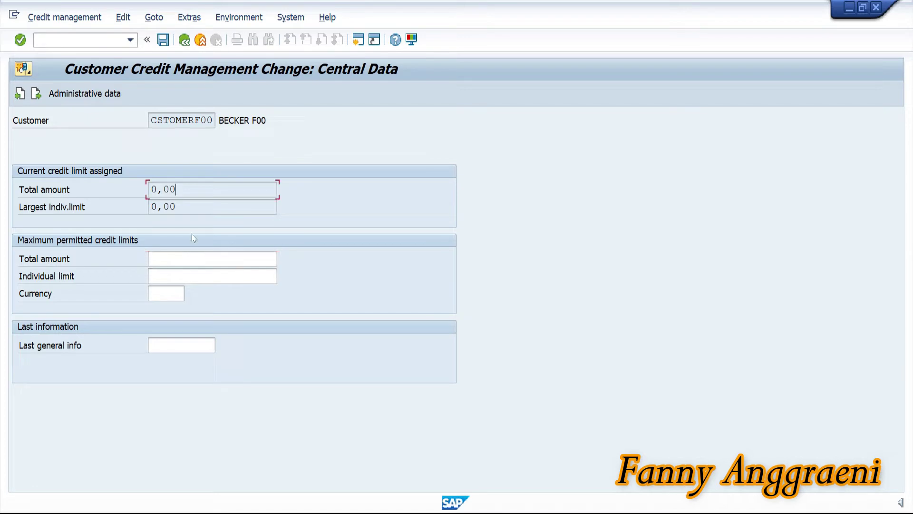
left_click(167, 259)
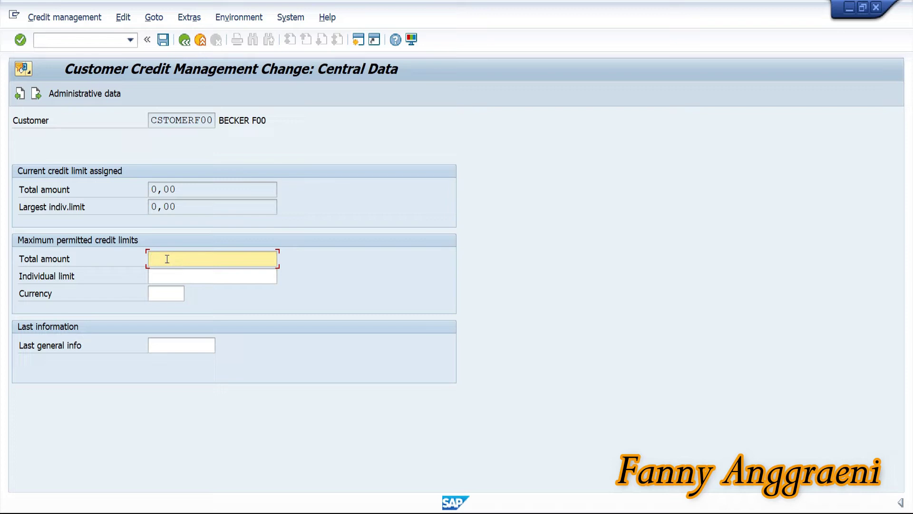
type("1000000")
left_click(173, 276)
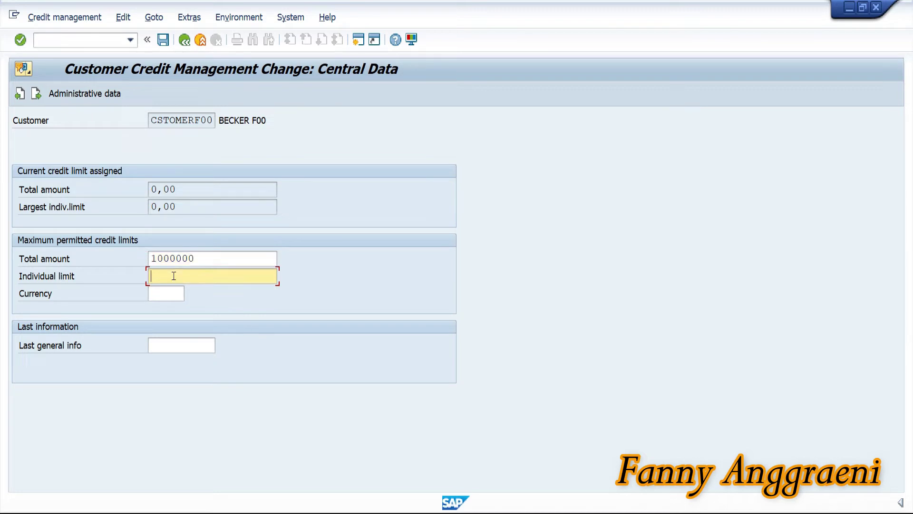
type("500000")
key("Tab")
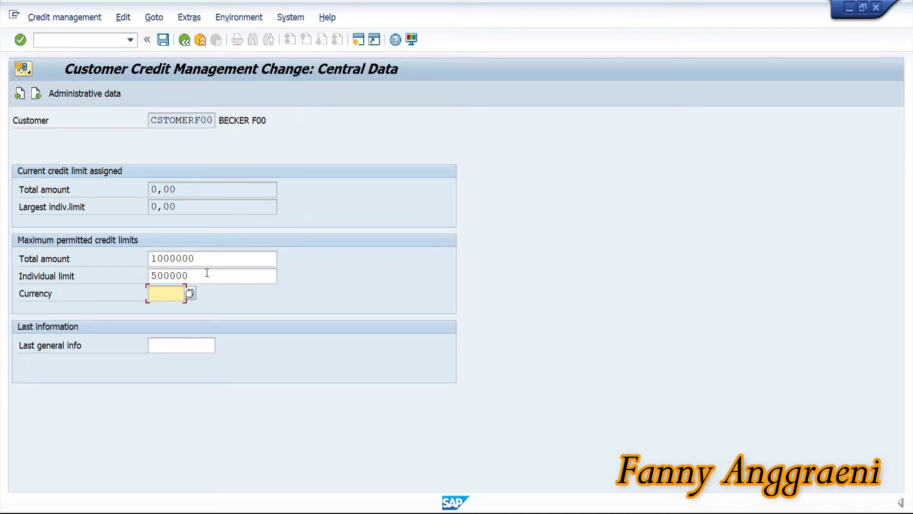
left_click(205, 277)
left_click(162, 292)
key("Return")
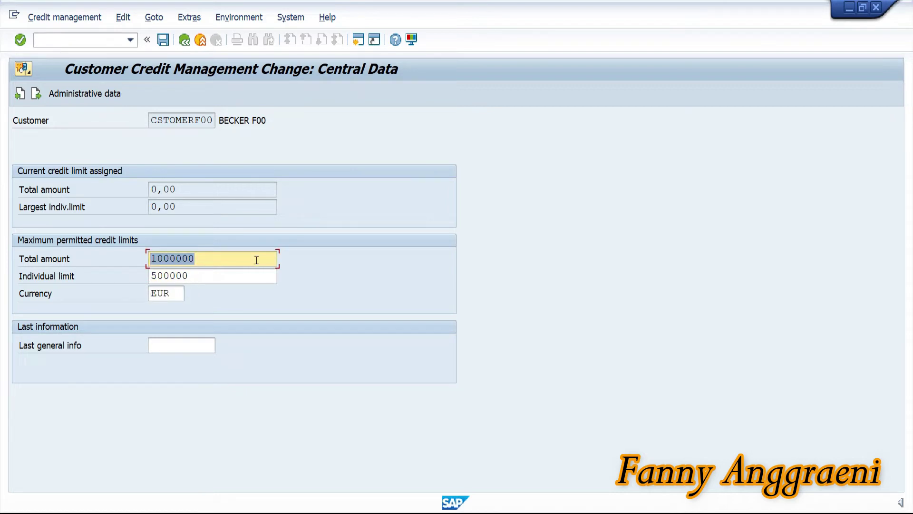
left_click(256, 260)
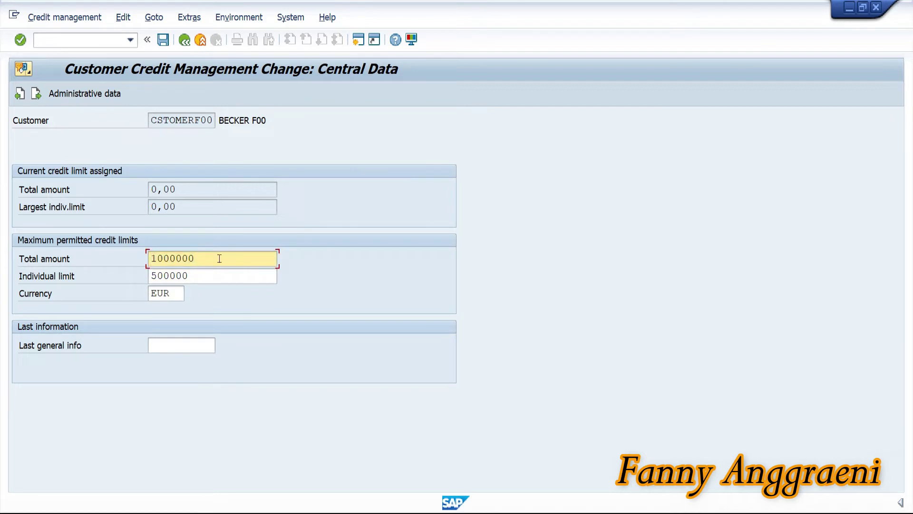
left_click_drag(218, 256, 95, 262)
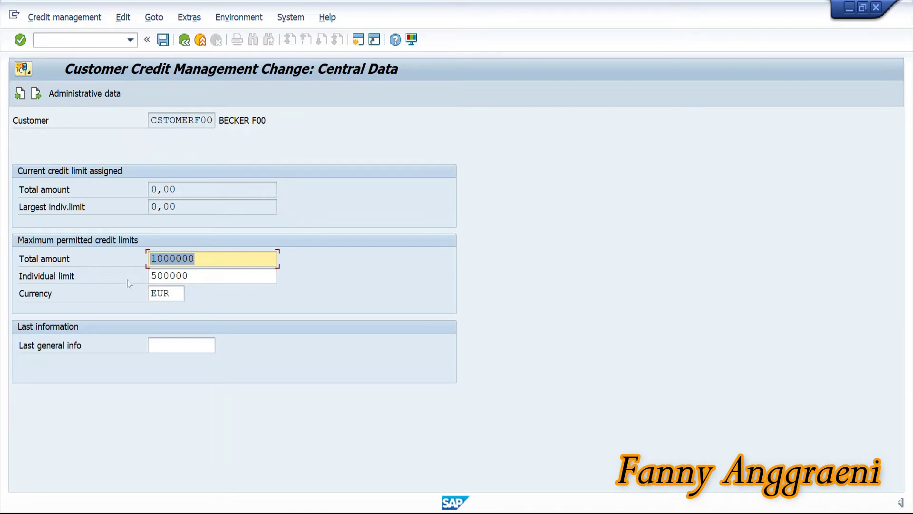
left_click(198, 276)
key("shift+Home")
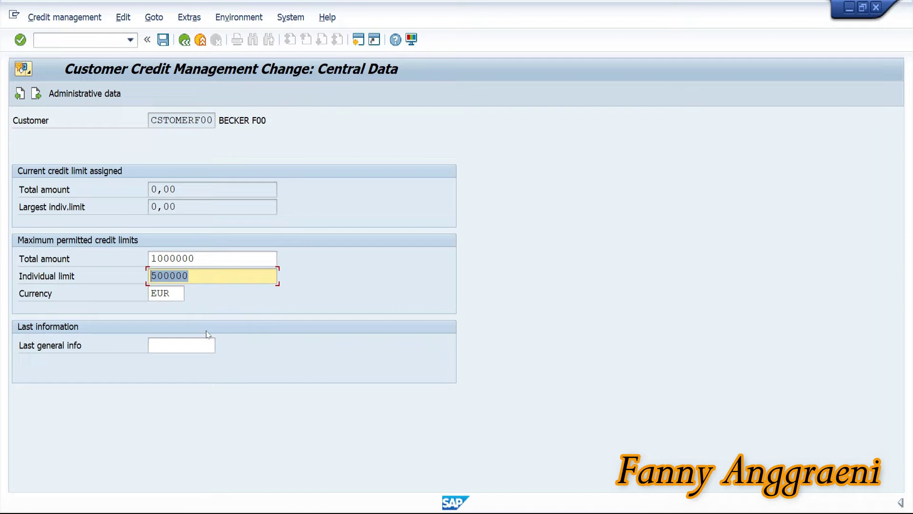
Continue to the customer's Status view and set the credit limit to 200000, risk category to 001 and credit representative group to 001.
left_click(217, 273)
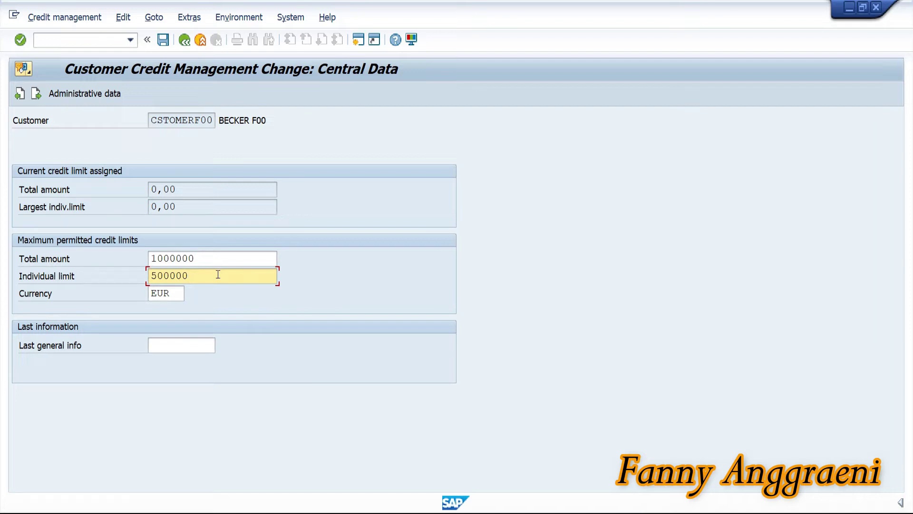
key("Return")
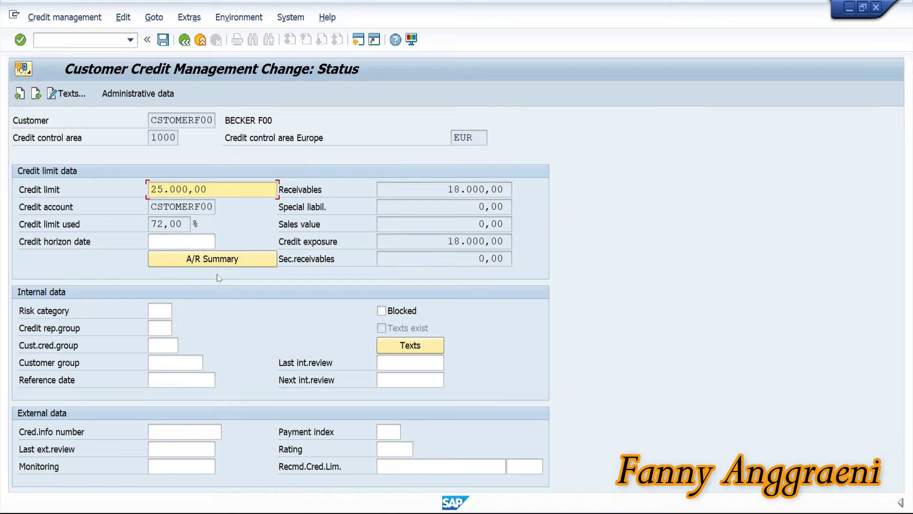
left_click(154, 151)
key("shift+End")
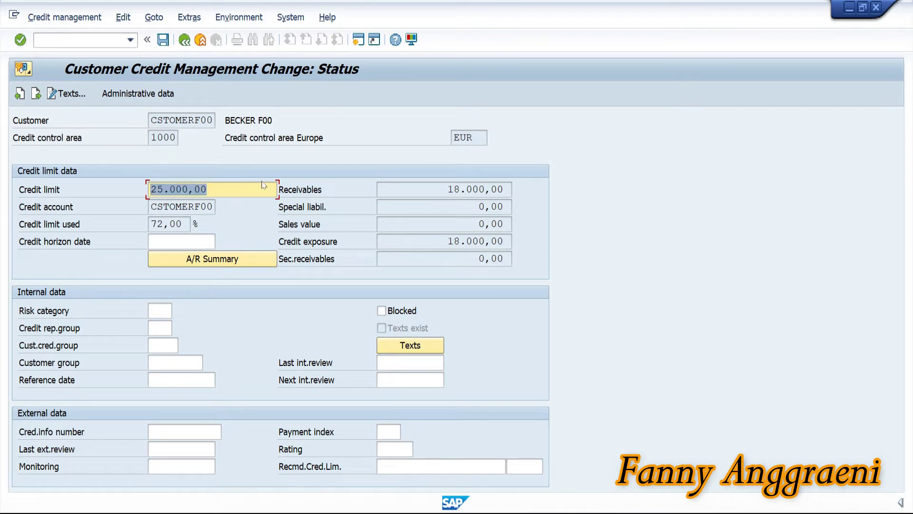
type("200000")
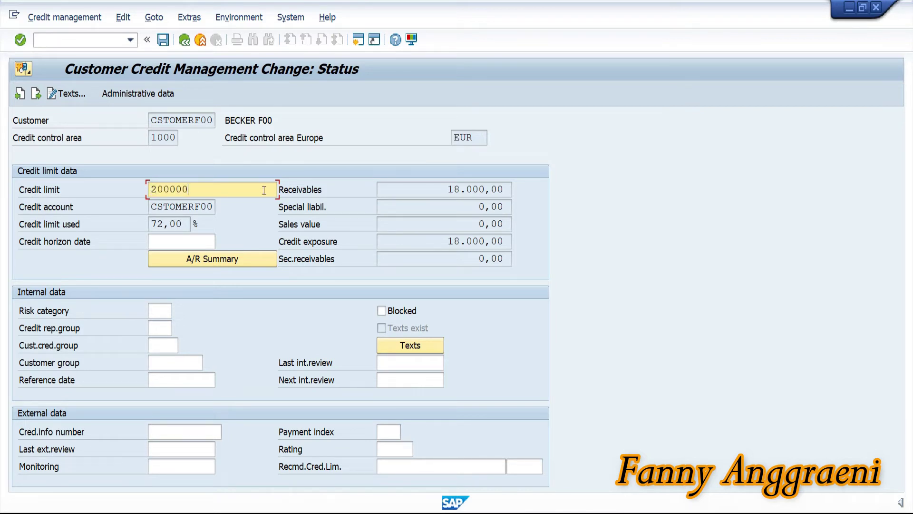
left_click(158, 311)
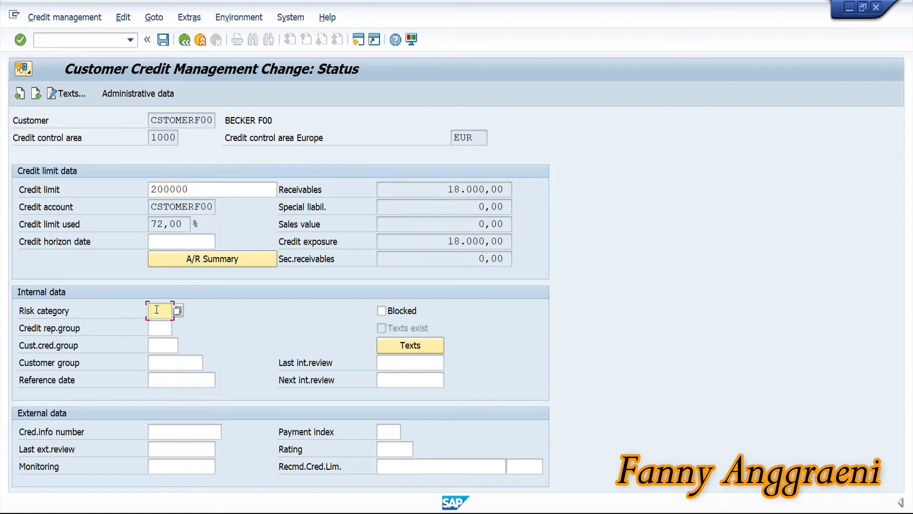
type("001")
left_click(166, 329)
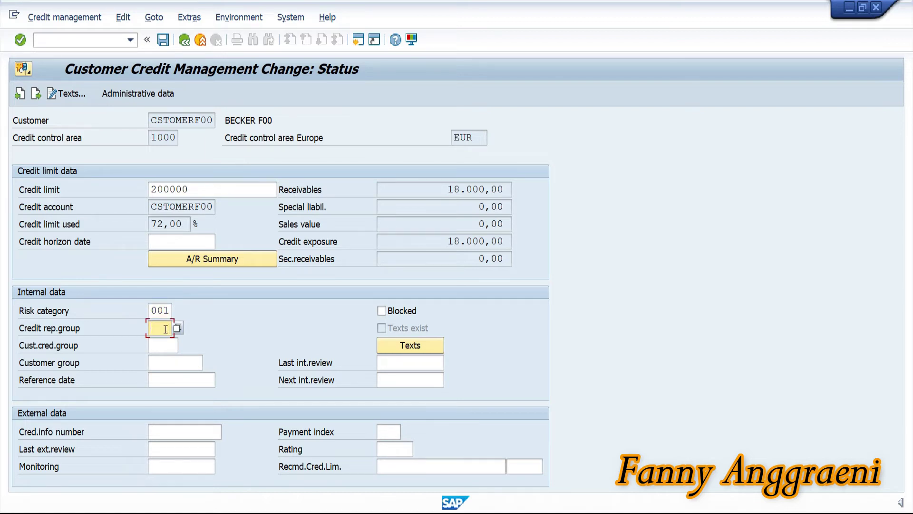
type("001")
Save the customer's credit data, acknowledging both reorganization notices, and return to the SAP Easy Access menu.
left_click(164, 41)
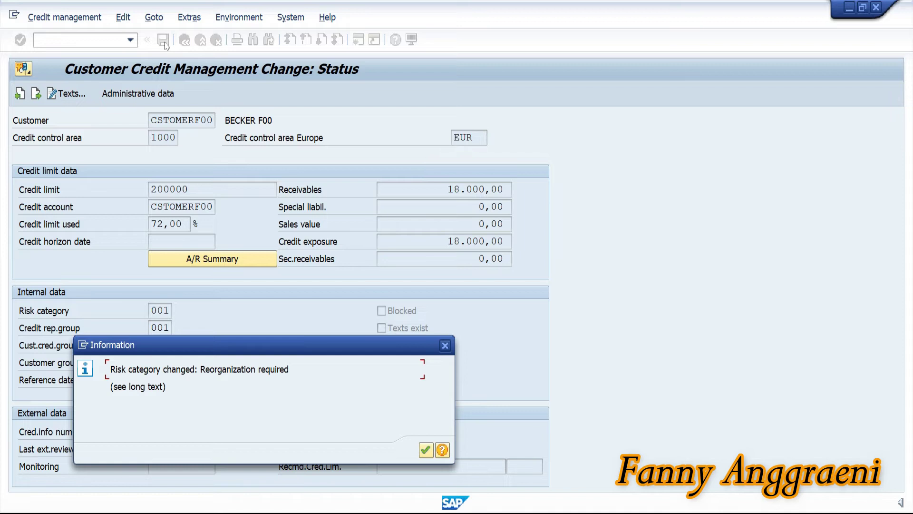
left_click(426, 449)
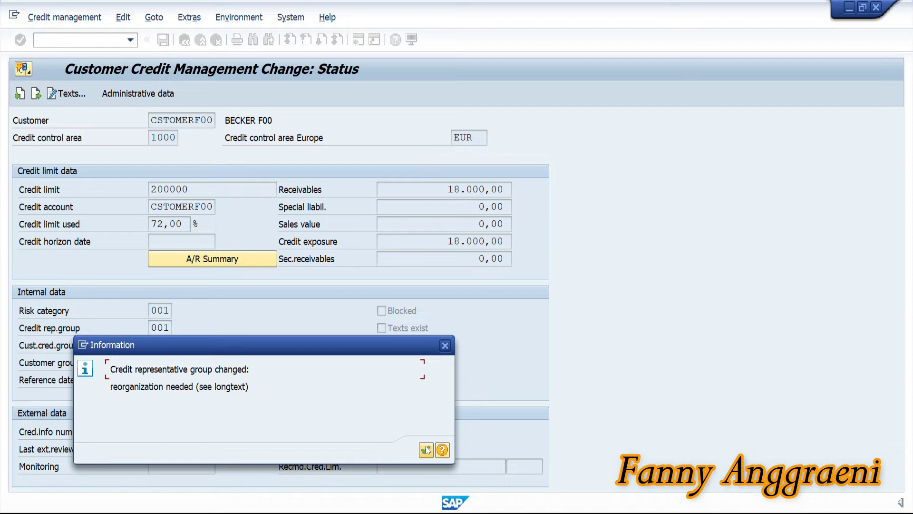
left_click(426, 450)
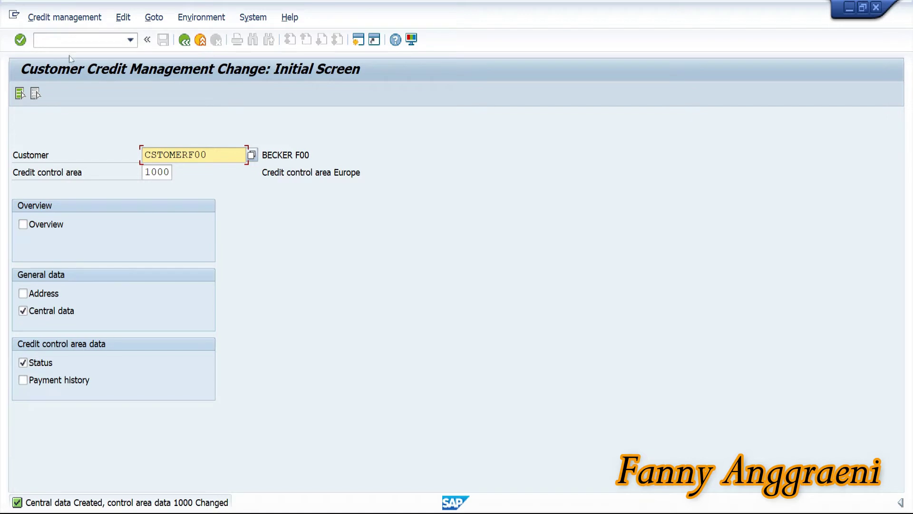
left_click(78, 42)
key("F3")
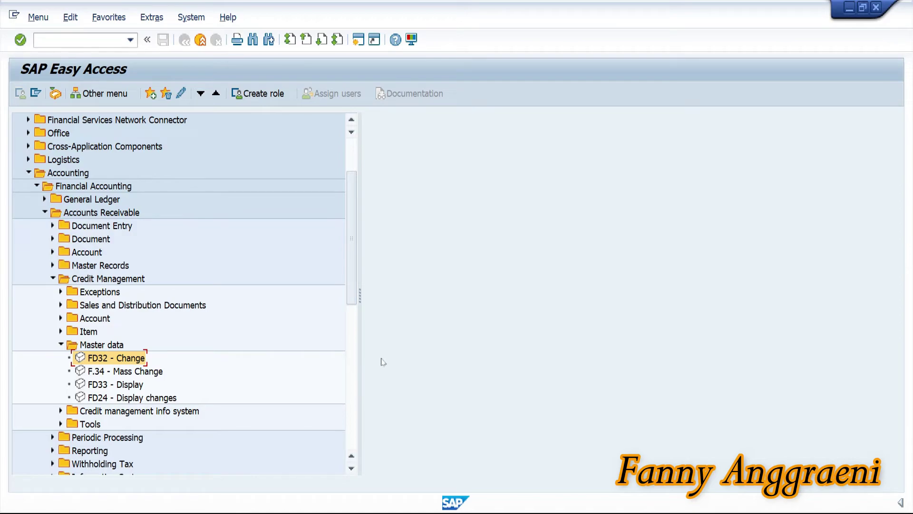
Review the Task 3 large order instructions in the PDF module, including the purchase order date, and return to SAP.
key("alt+Tab")
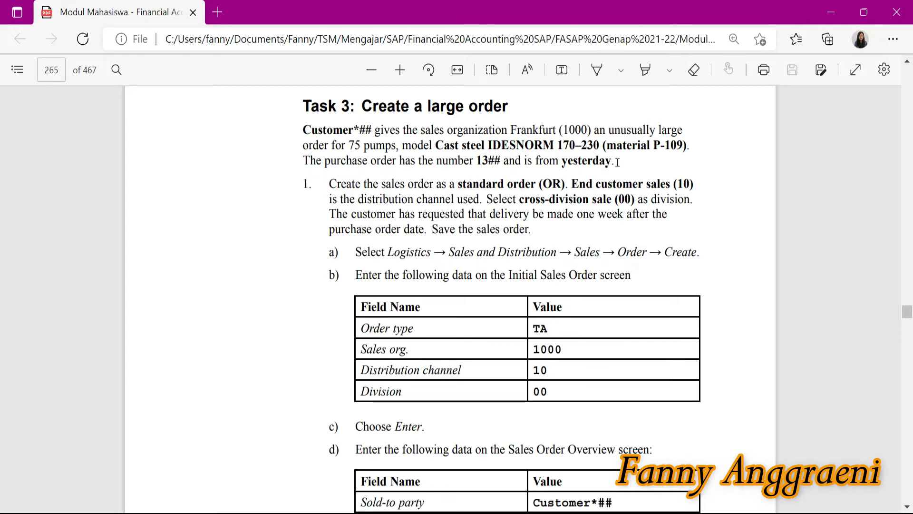
left_click_drag(618, 162, 539, 162)
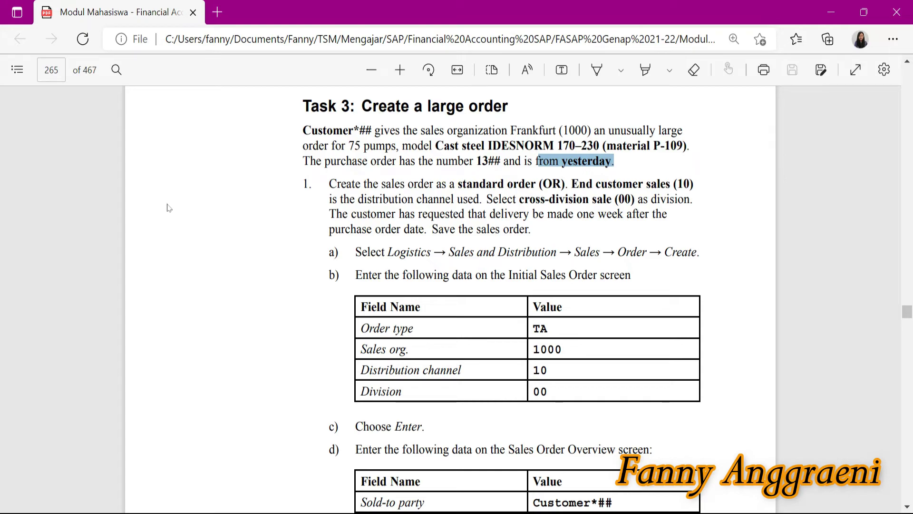
key("alt+Tab")
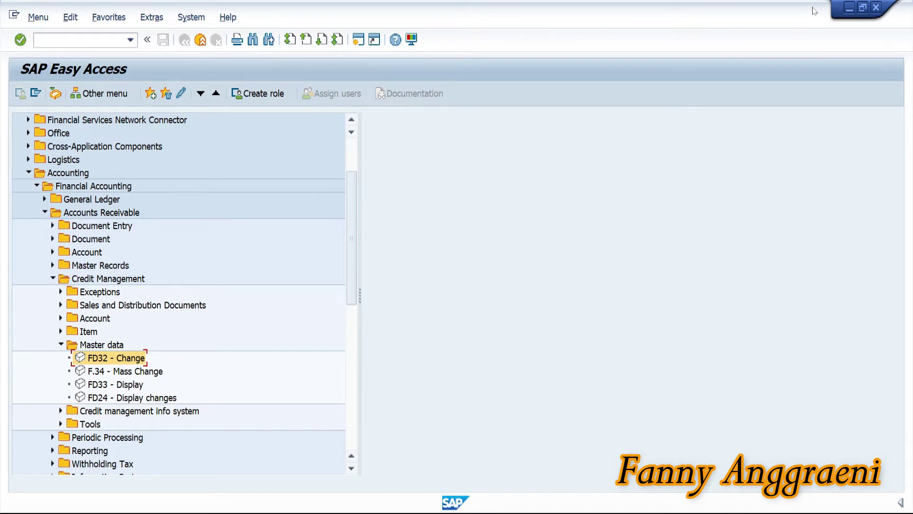
Collapse the Accounting, Billing and Shipping folders as needed and open transaction VA01 under Logistics, Sales and Distribution, Sales, Order.
left_click(28, 173)
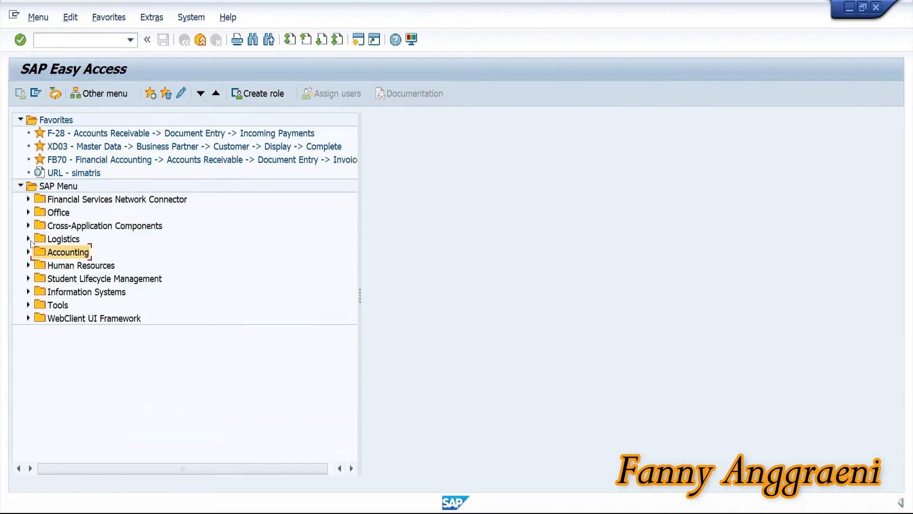
left_click(29, 239)
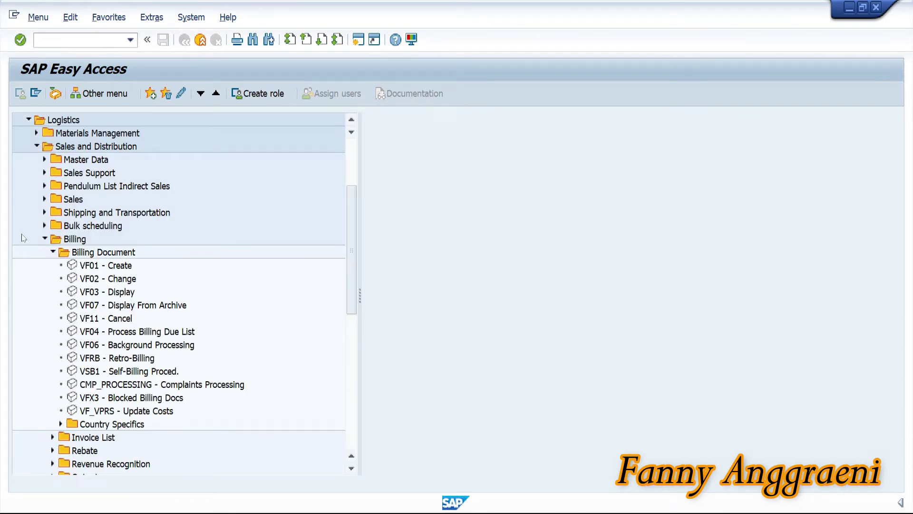
left_click(44, 238)
left_click(45, 212)
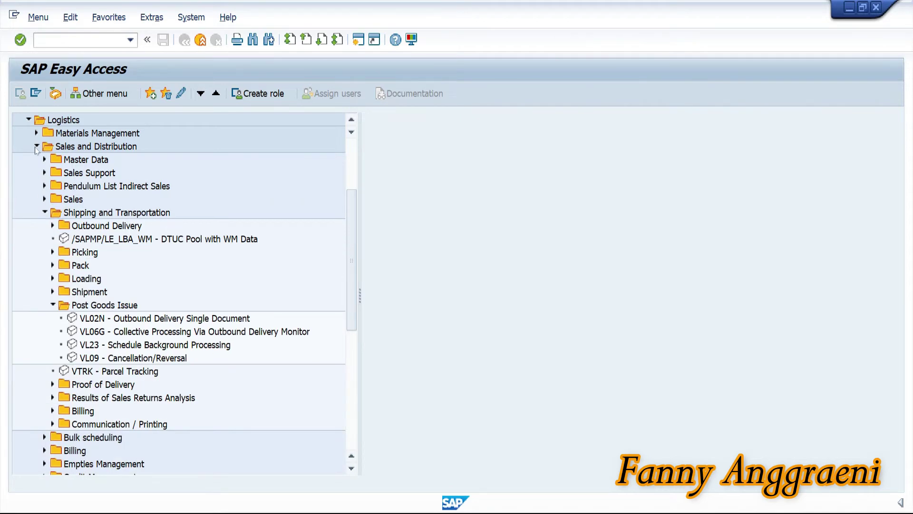
left_click(44, 199)
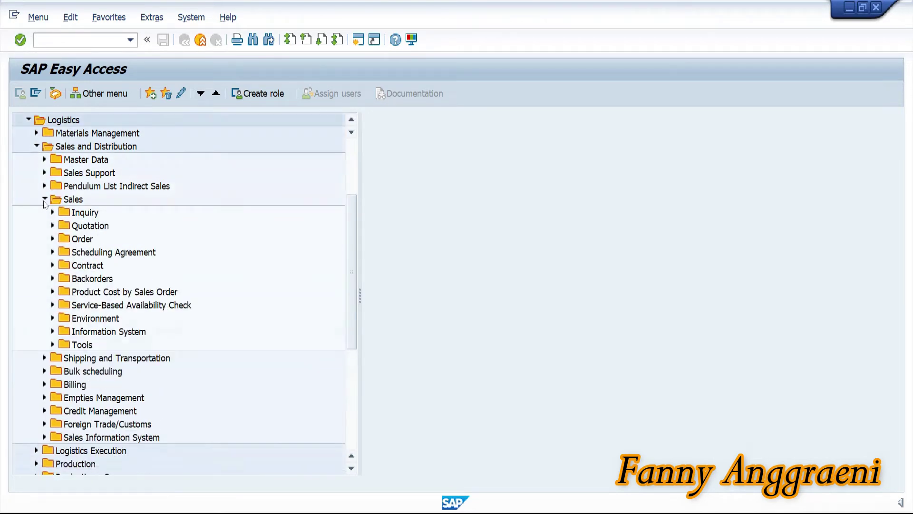
left_click(52, 239)
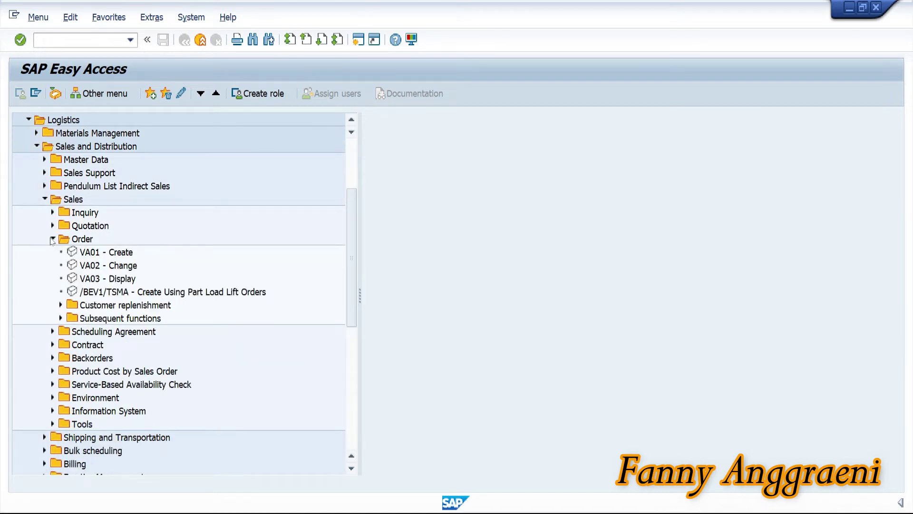
left_click(84, 255)
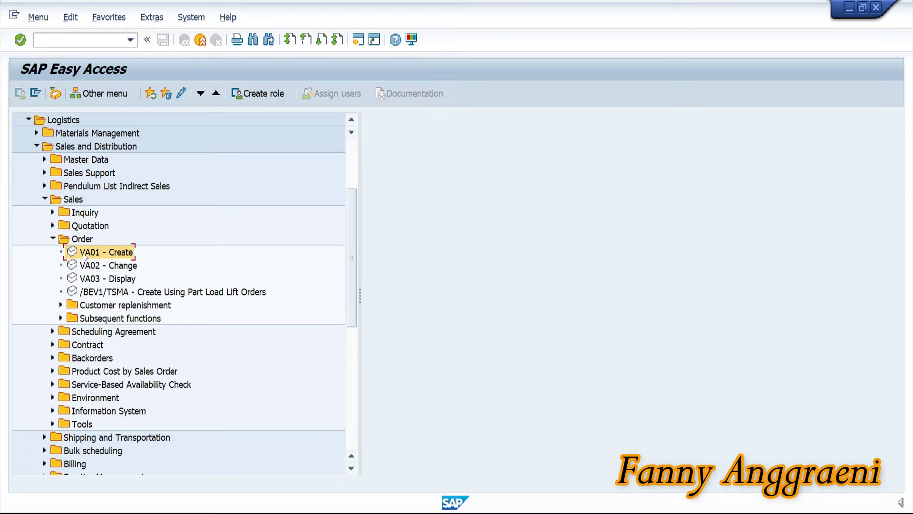
double_click(83, 255)
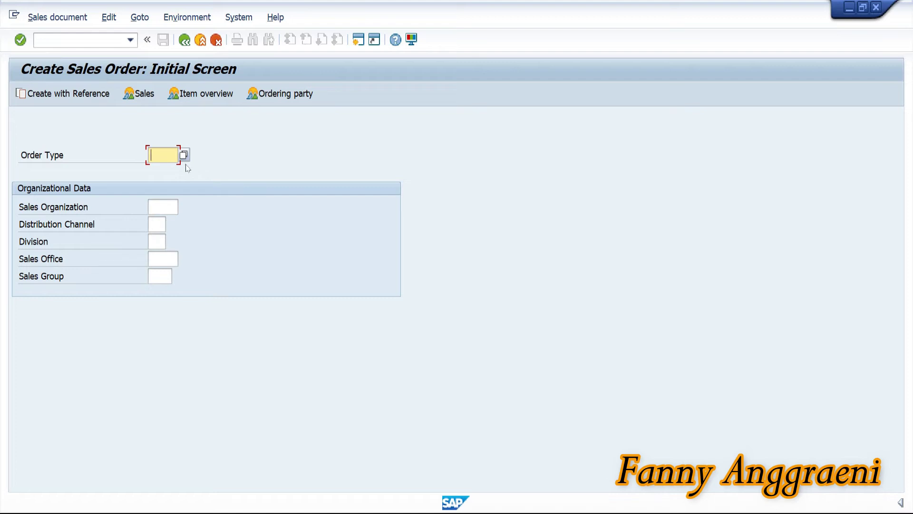
Start a sales order with order type TA, sales organization 1000, distribution channel 10 and division 00, and continue to its overview.
type("TA")
left_click(163, 204)
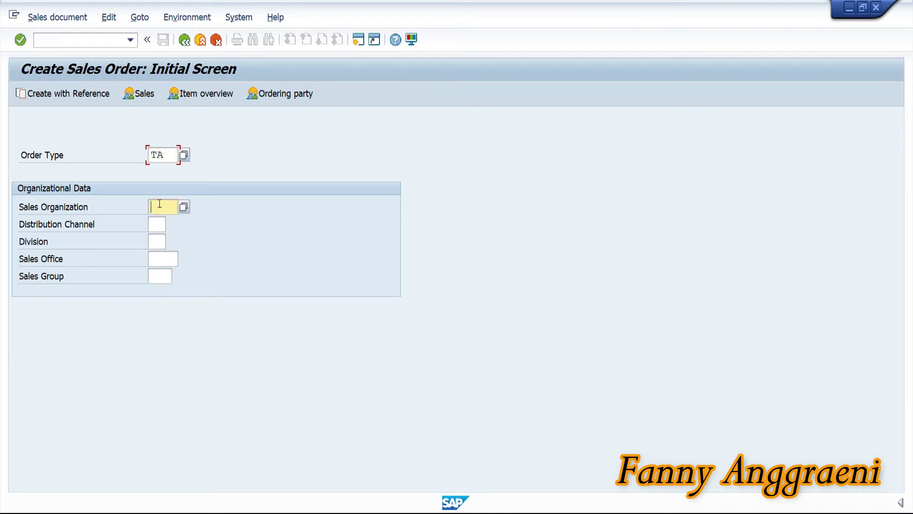
type("1000")
left_click(160, 226)
type("10")
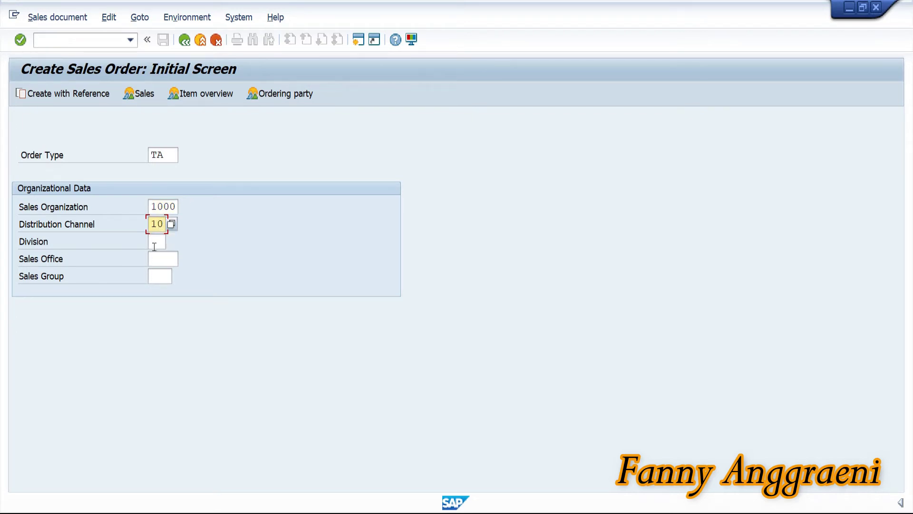
left_click(154, 246)
type("00")
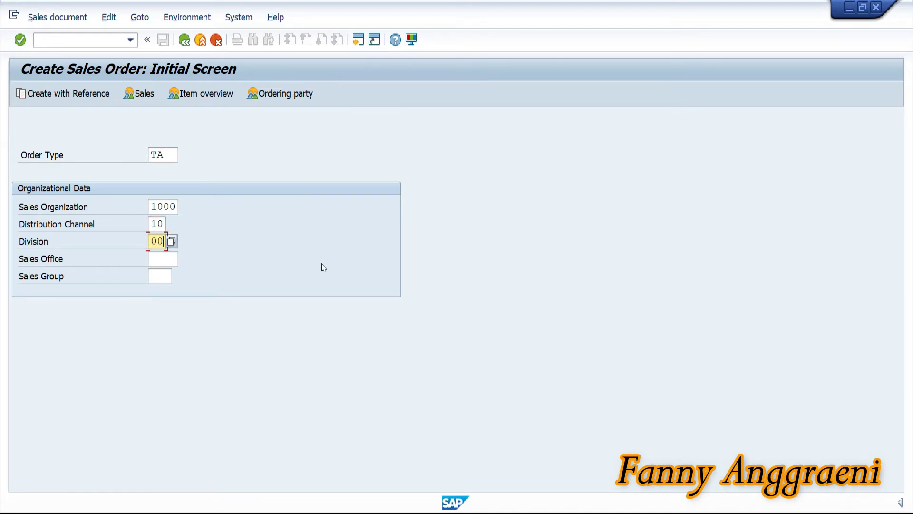
key("Return")
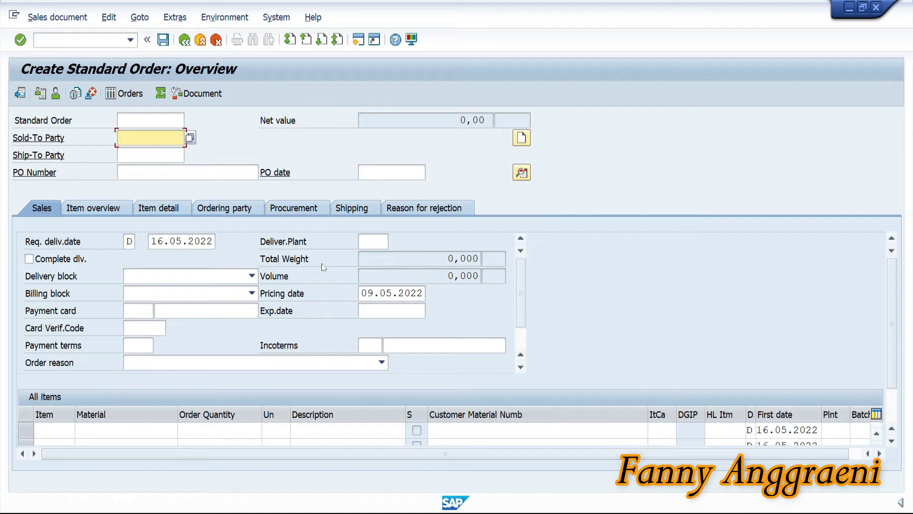
Enter the exercise's customer as sold-to party, the purchase order number, PO date 08.05.2022 and requested delivery date 15.05.2022.
type("CSTOMERF00")
left_click(136, 172)
type("1")
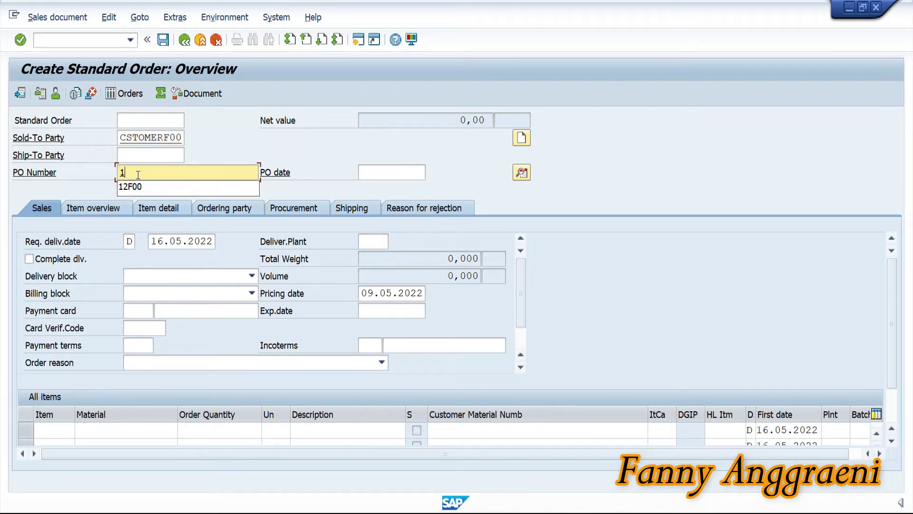
type("3")
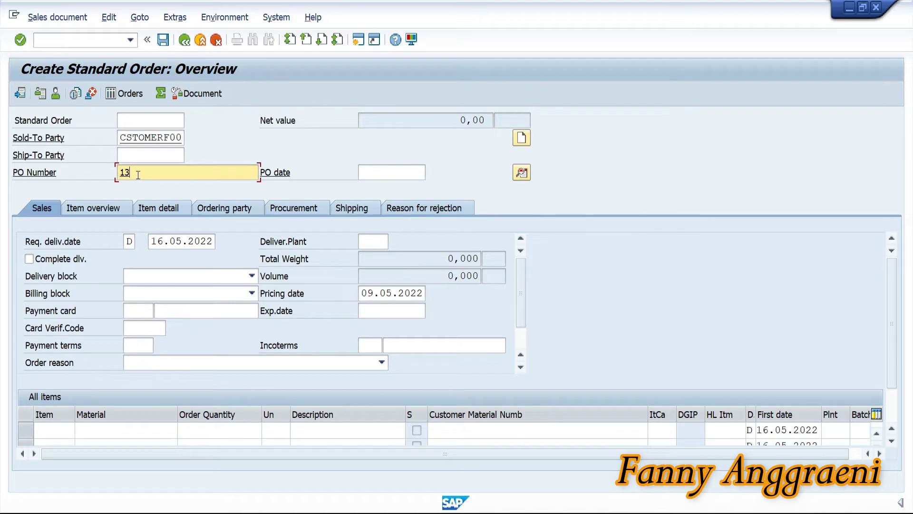
type("F00")
left_click(401, 176)
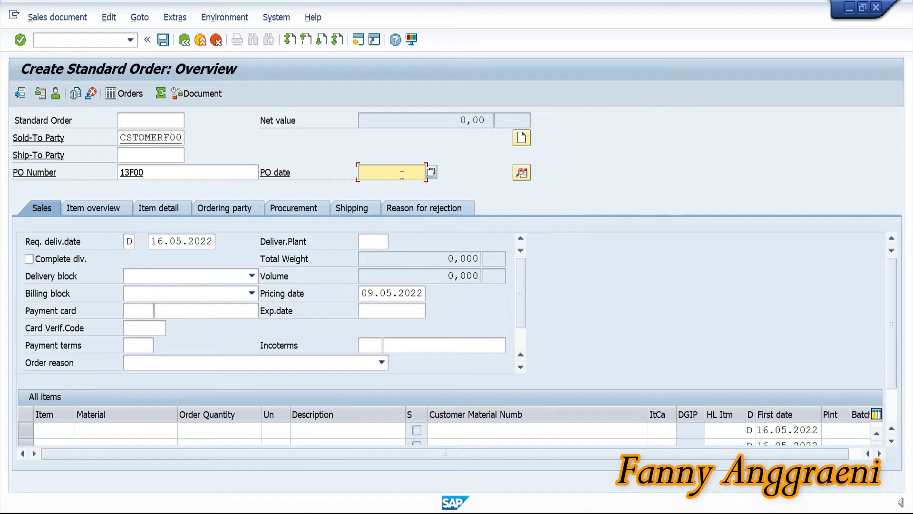
type("08")
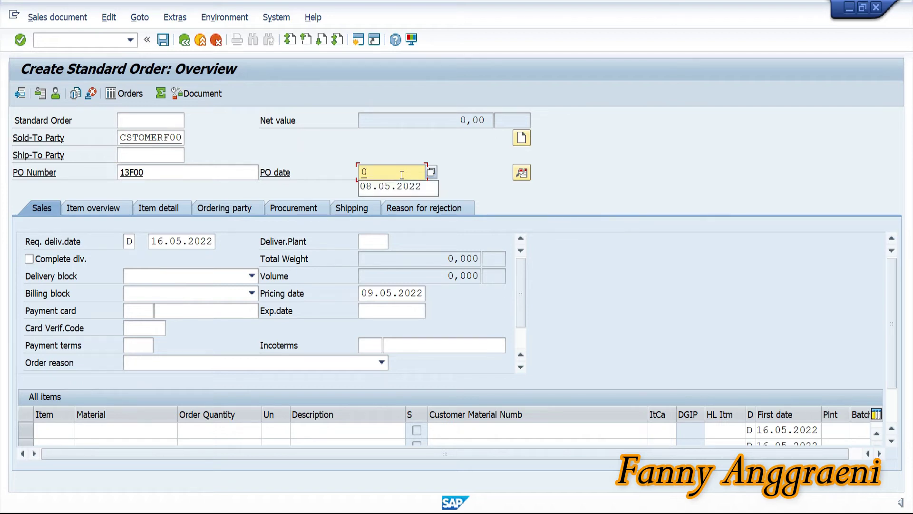
left_click(399, 186)
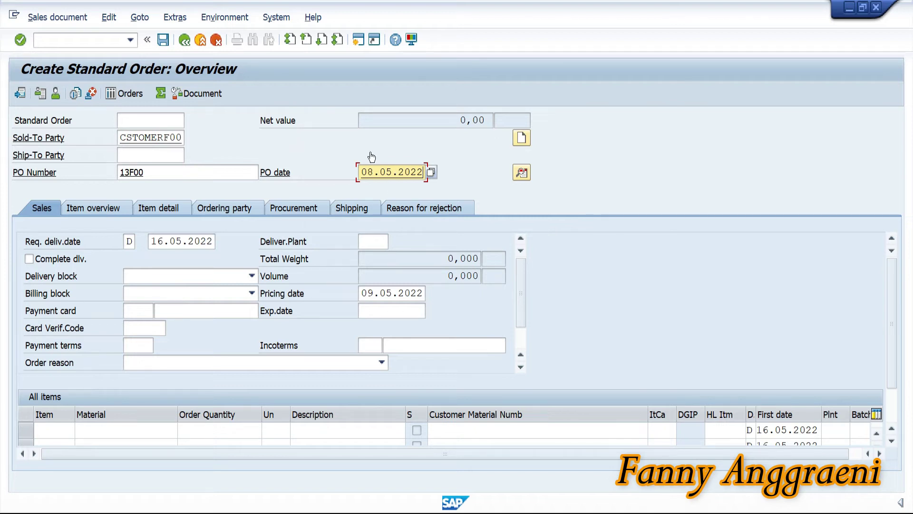
left_click_drag(212, 239, 119, 236)
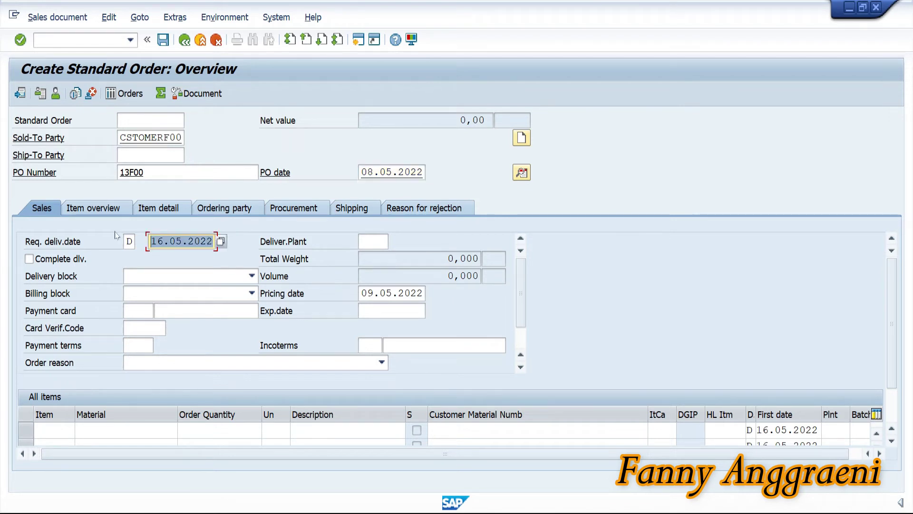
type("15")
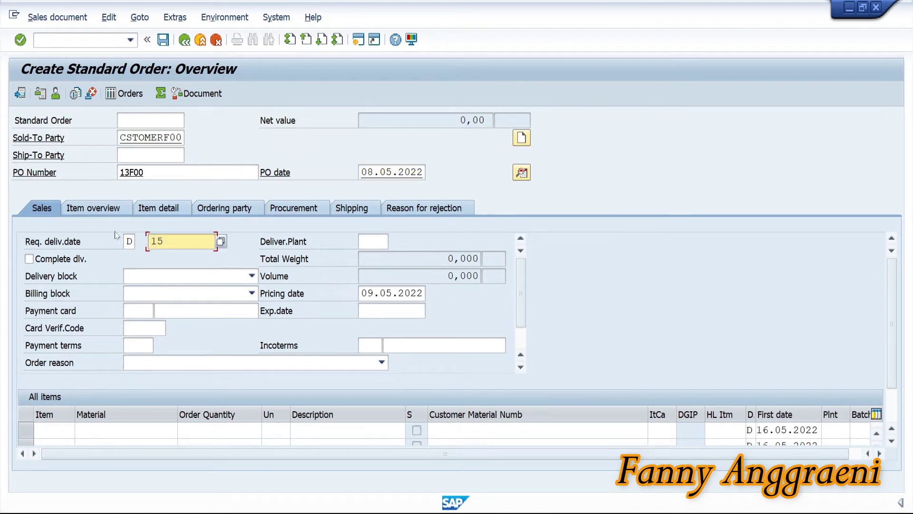
type(".05.2022")
Add material P-109 with an order quantity of 75 as the order's first item and acknowledge the information messages.
left_click(108, 424)
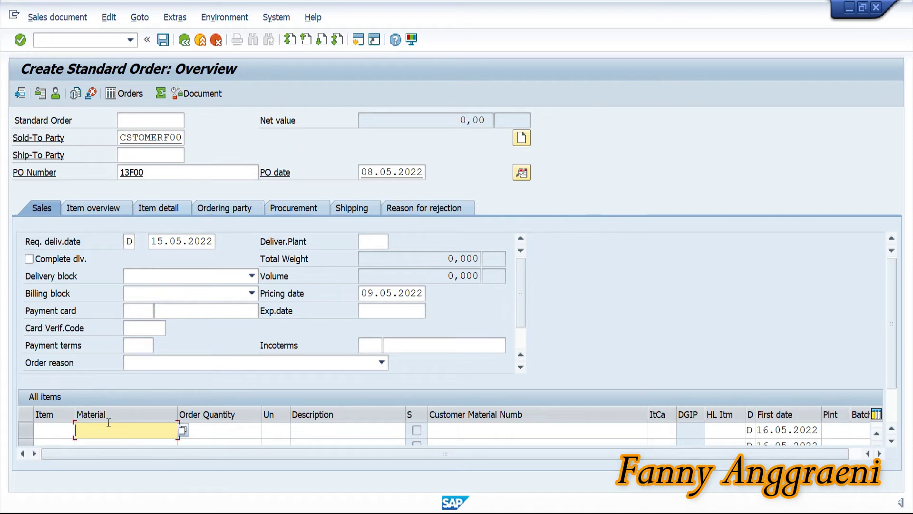
type("P")
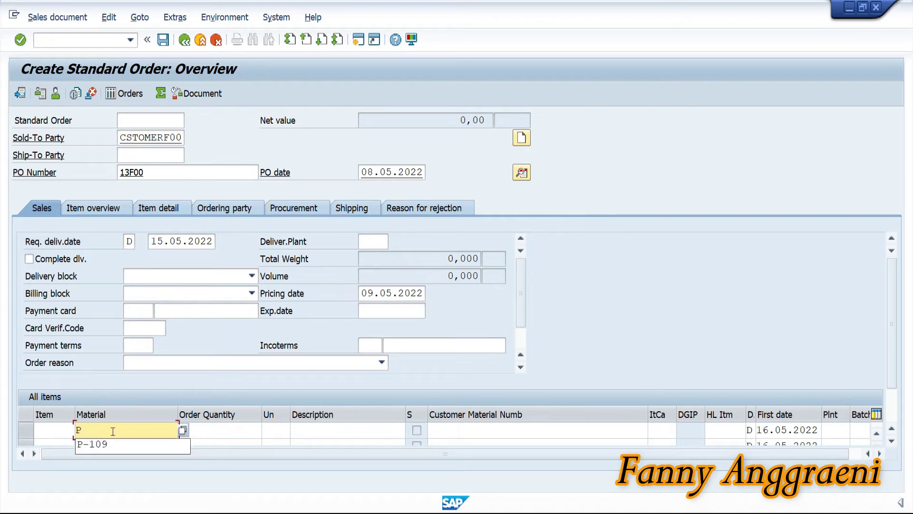
left_click(116, 443)
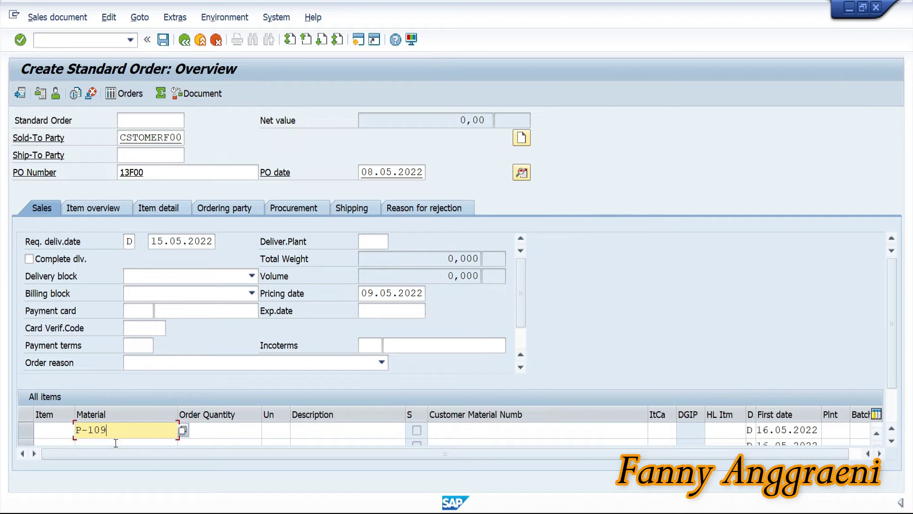
left_click(214, 433)
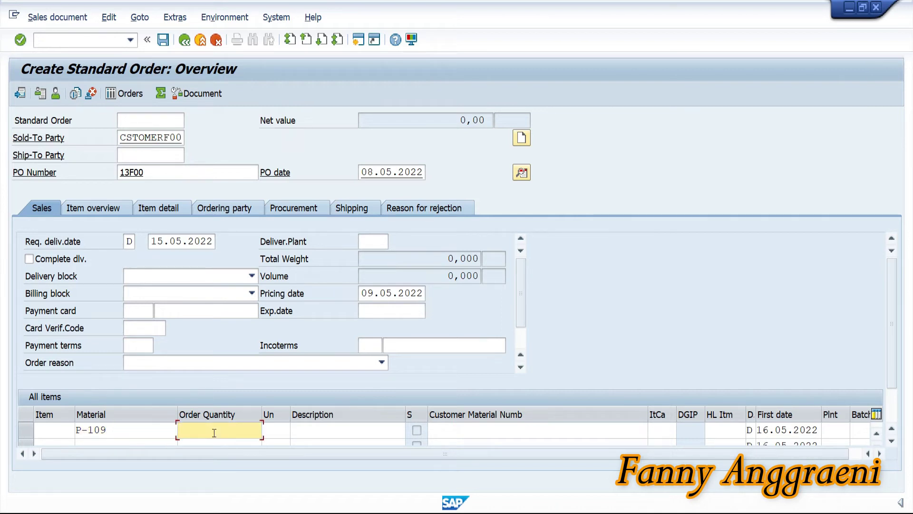
type("75")
key("Return")
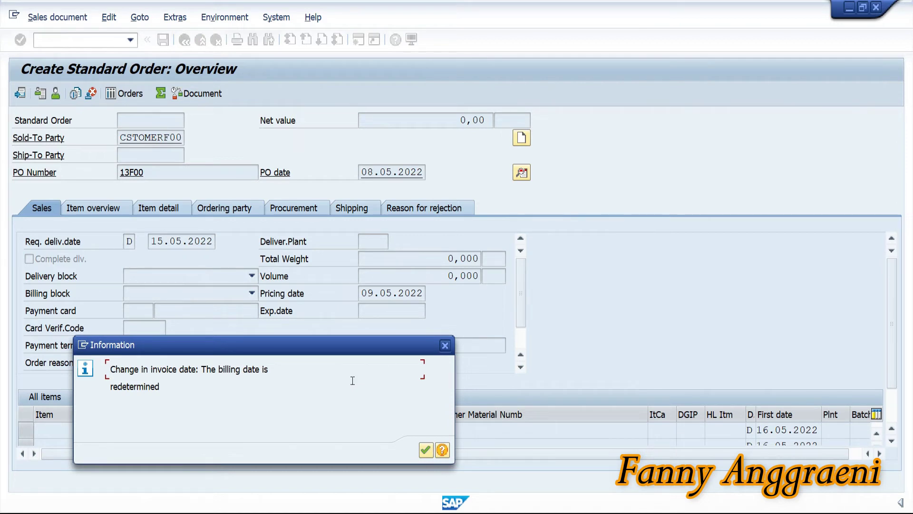
left_click(426, 448)
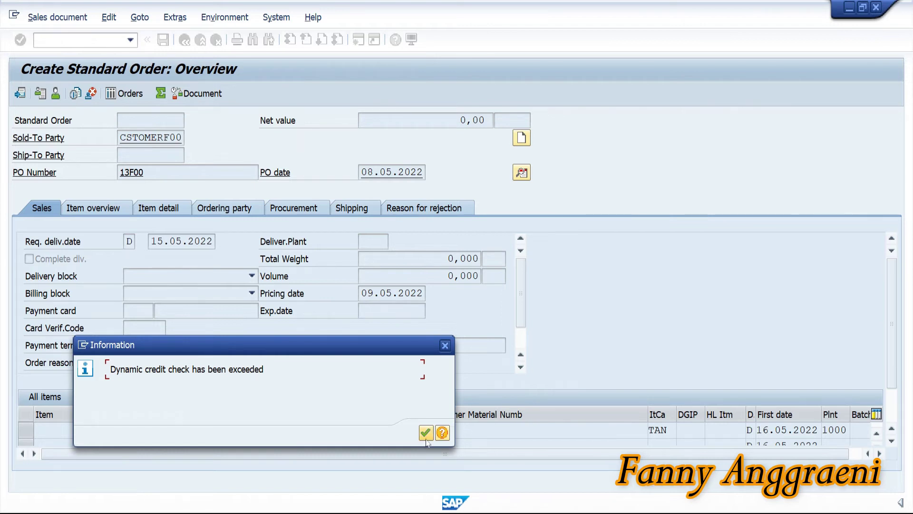
left_click(425, 433)
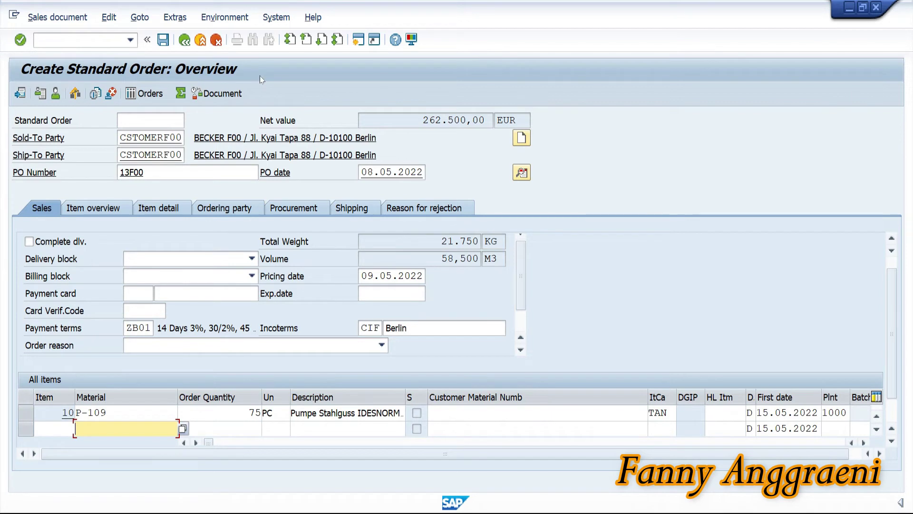
Save the standard order despite the credit check message, and view the save message details alongside the exercise number notes.
left_click(163, 41)
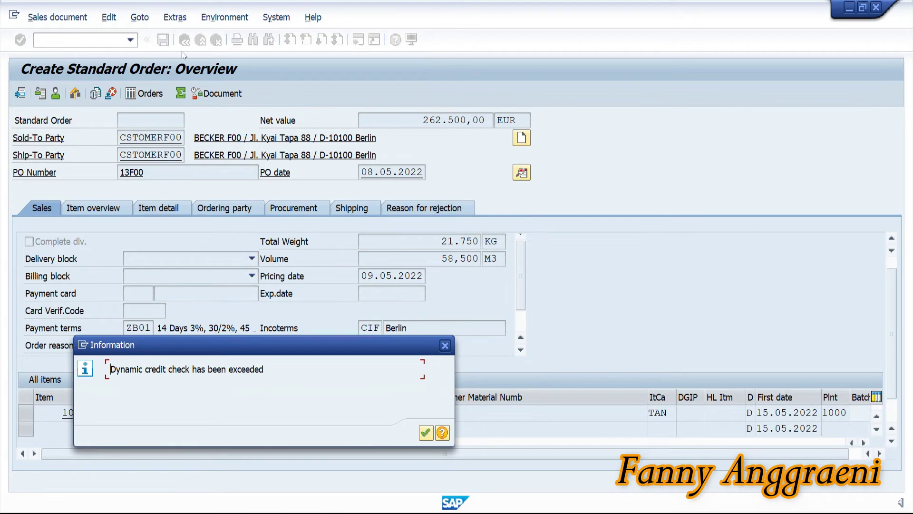
left_click(426, 432)
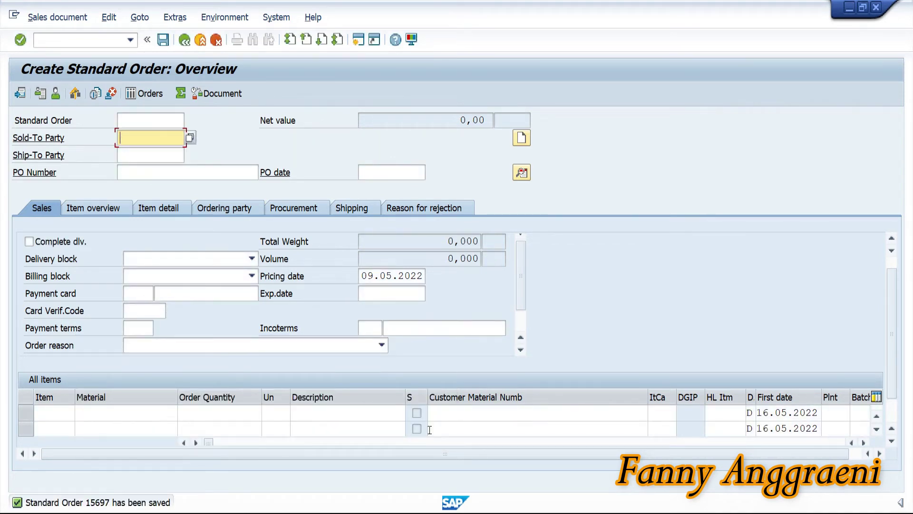
double_click(88, 507)
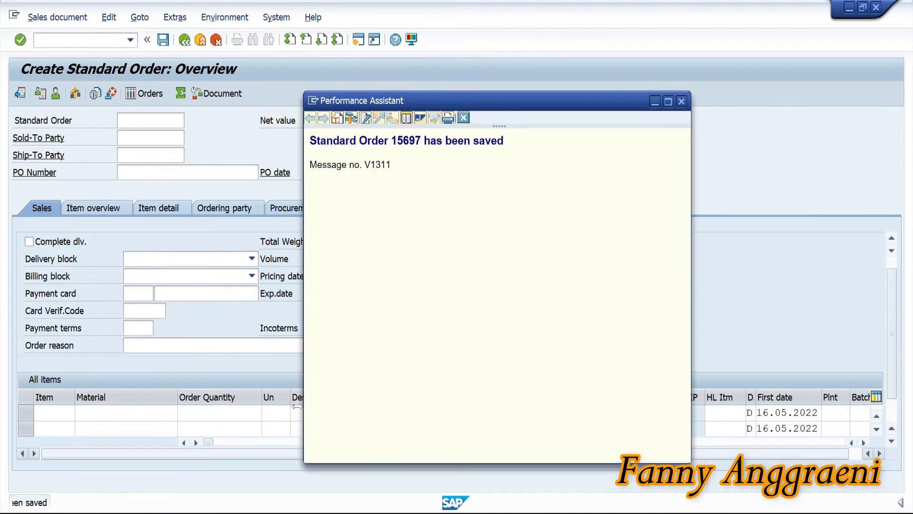
key("alt+Tab")
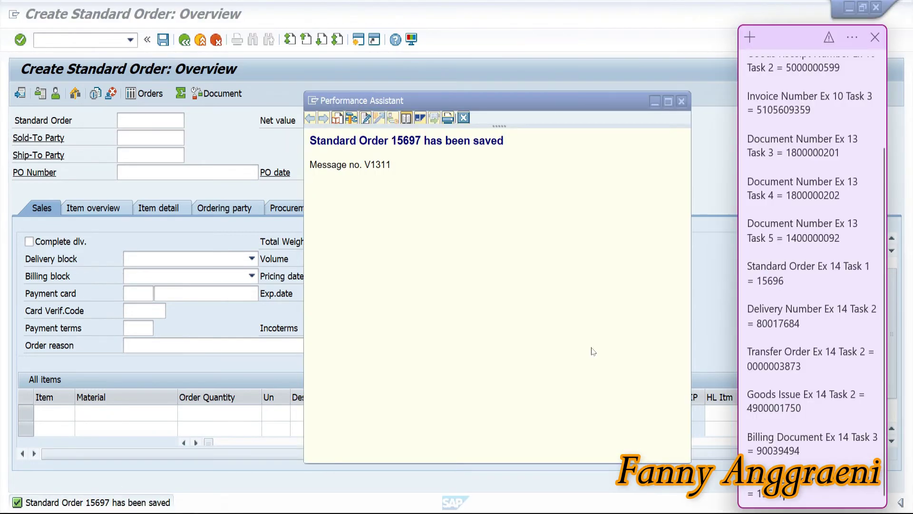
left_click(582, 247)
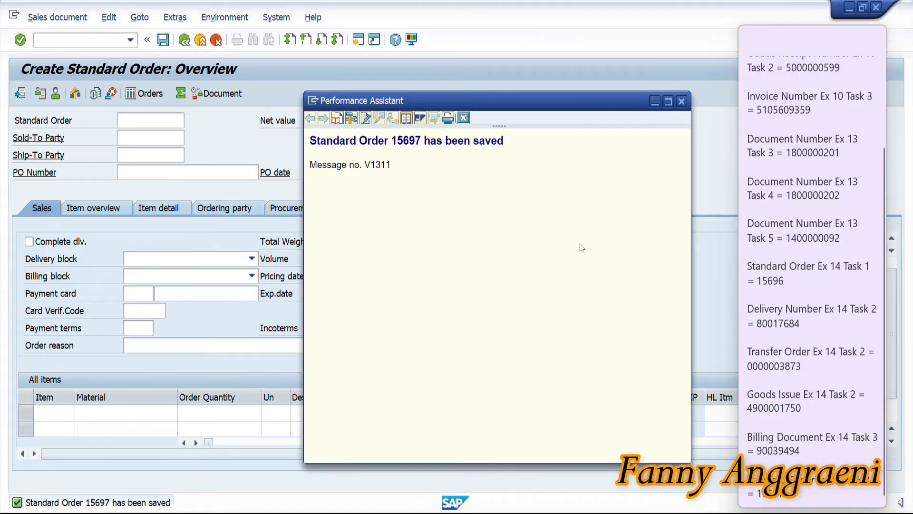
key("alt+Tab")
Leave order creation and open transaction VKM1 under Accounting, Financial Accounting, Accounts Receivable, Credit Management, Exceptions.
left_click(102, 44)
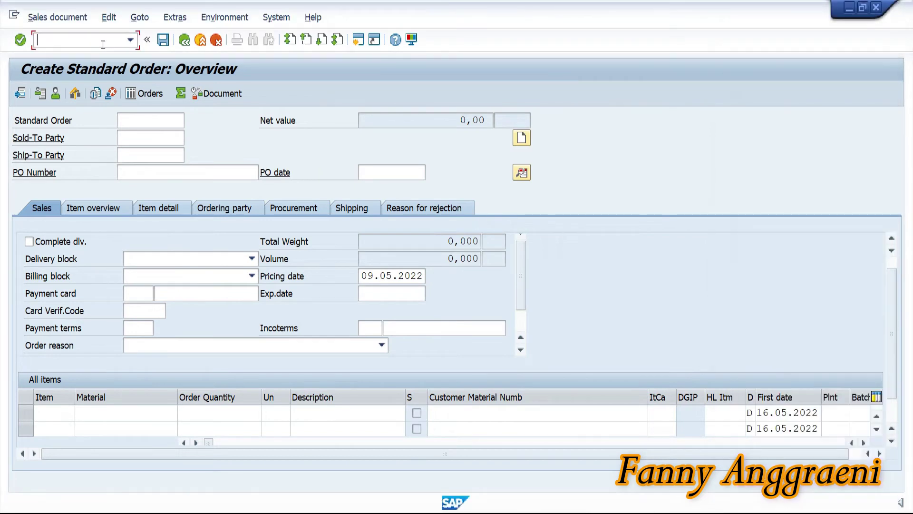
key("F3")
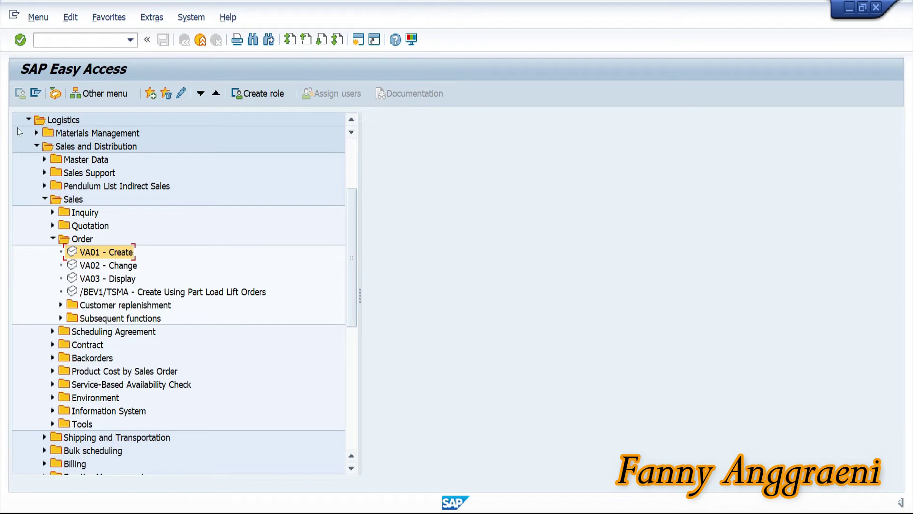
left_click(29, 121)
left_click(29, 254)
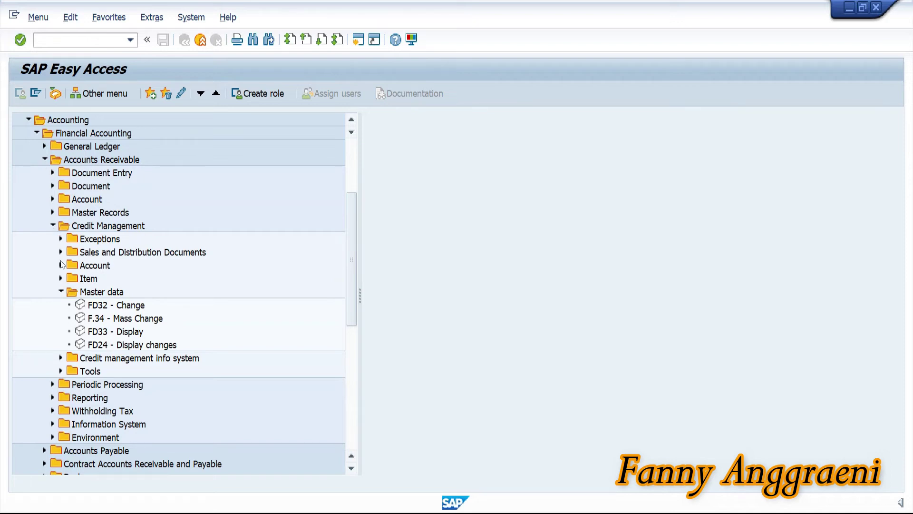
left_click(61, 291)
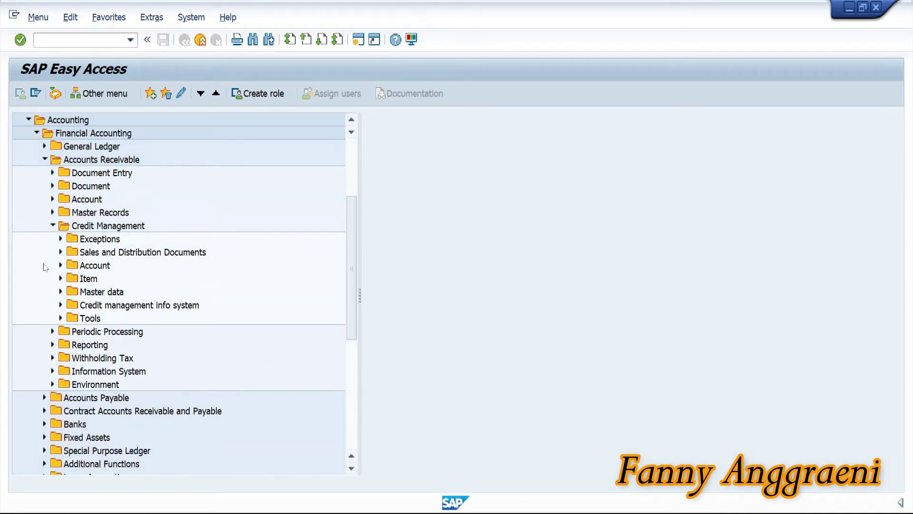
left_click(60, 239)
left_click(123, 269)
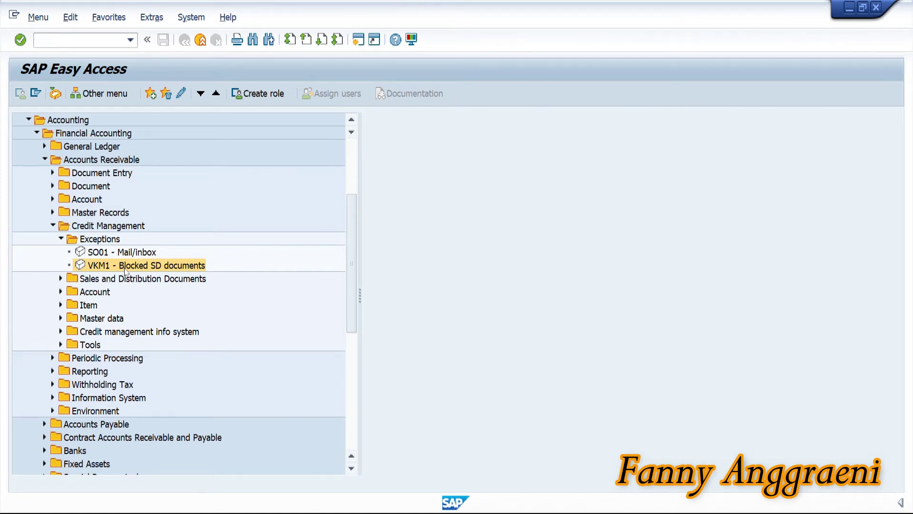
double_click(126, 266)
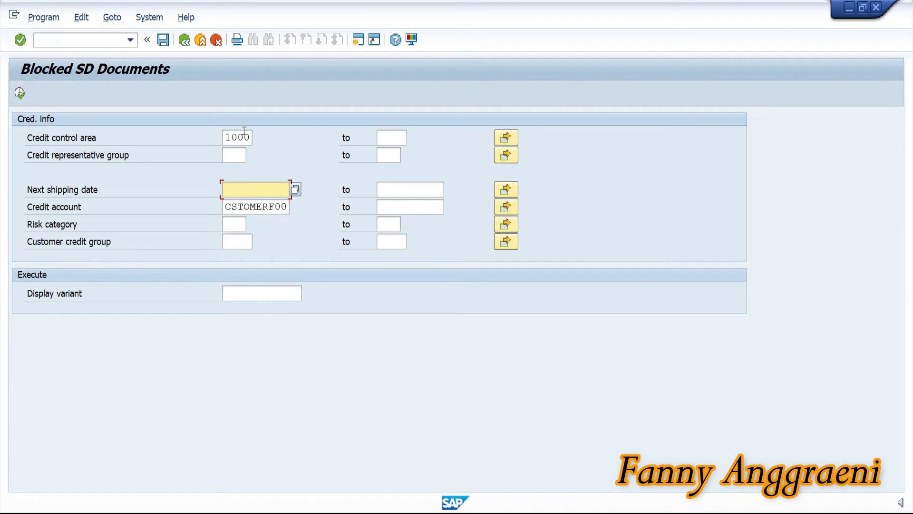
List blocked SD documents for credit representative group 001 in credit control area 1000, with the credit account cleared.
left_click(239, 154)
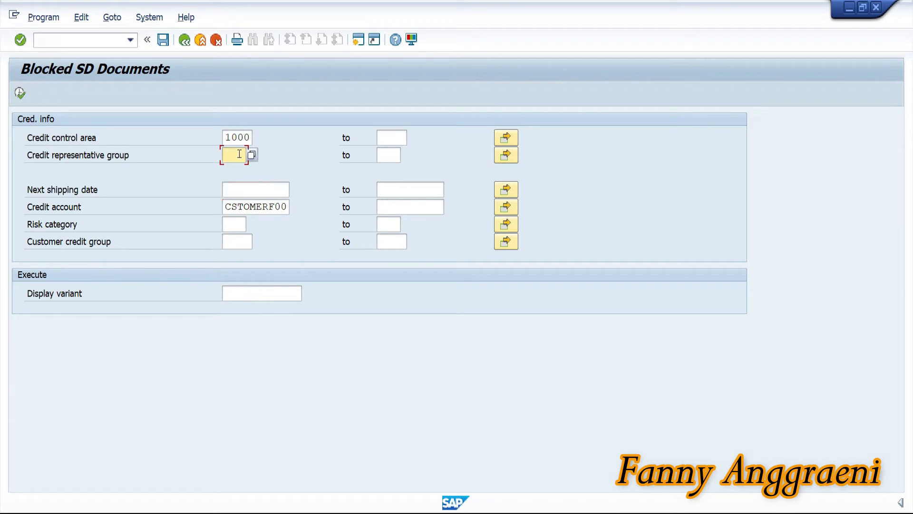
type("001")
double_click(222, 207)
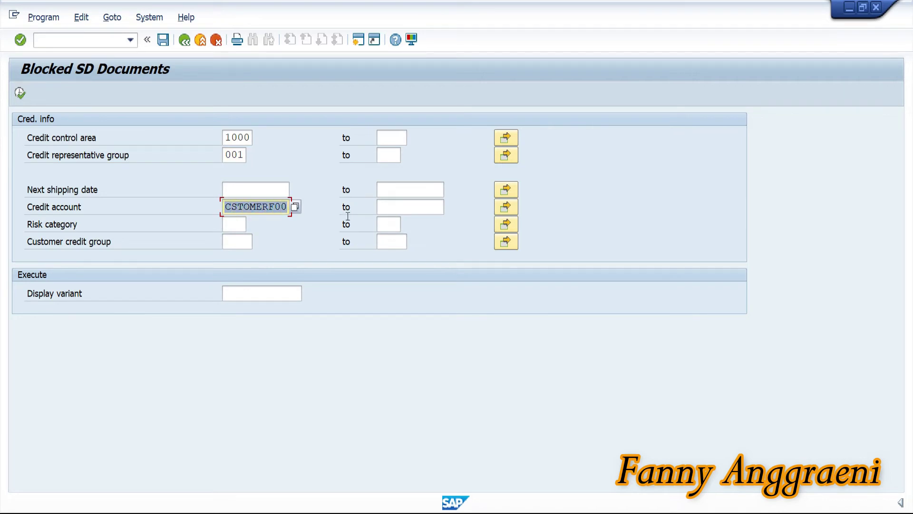
key("Delete")
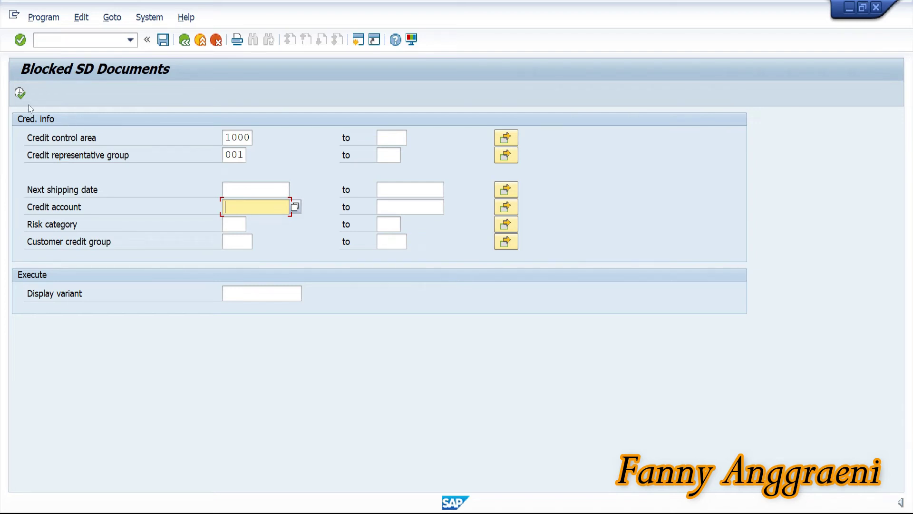
left_click(21, 93)
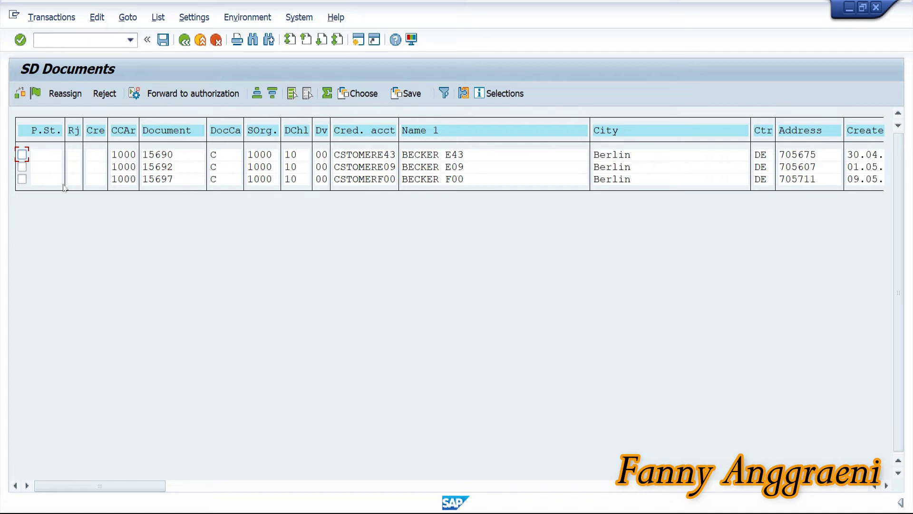
Release the newly created blocked order for the exercise's customer, save the release, and return to SAP Easy Access.
left_click(22, 179)
left_click(390, 196)
left_click(36, 94)
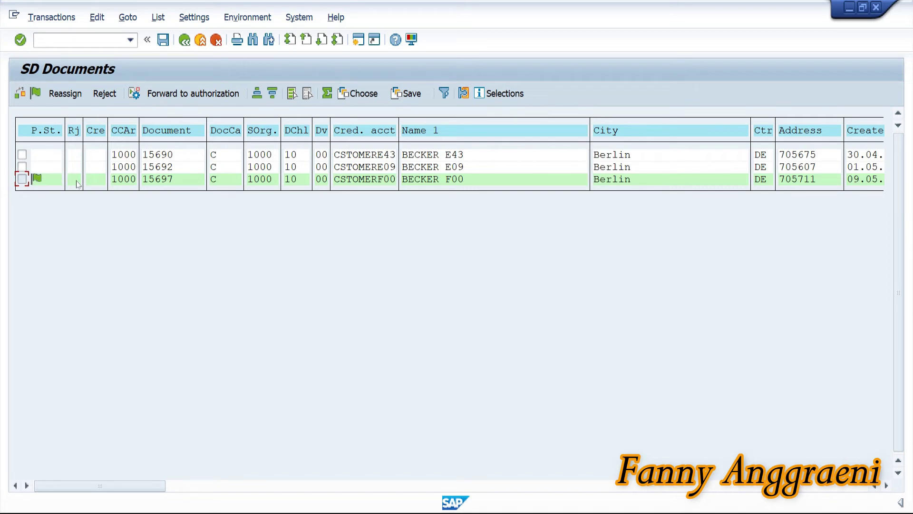
left_click(164, 40)
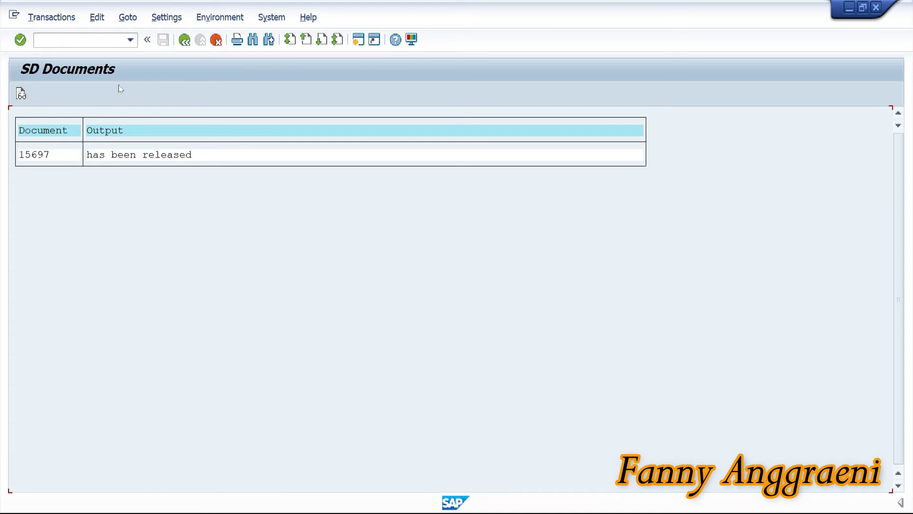
left_click(81, 43)
type("/N")
key("Return")
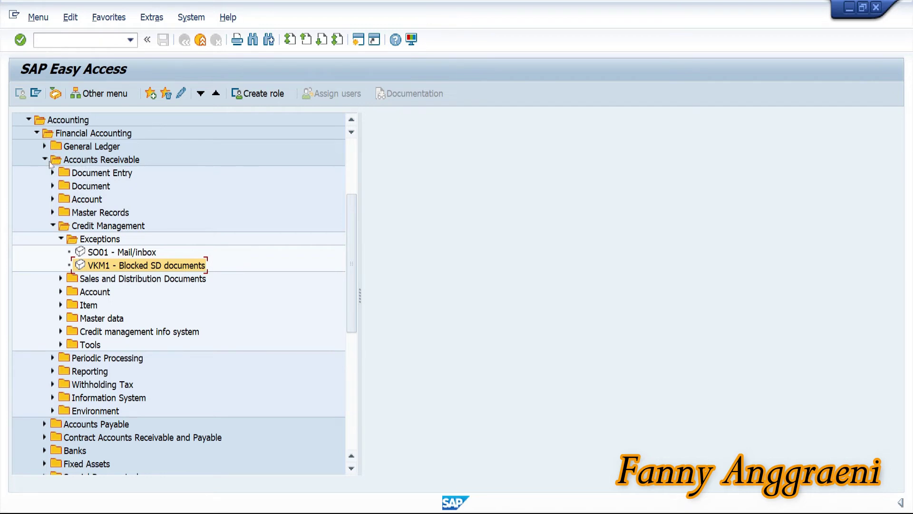
Open transaction FD32 under Credit Management, Master data, and display only the Status view for the exercise's customer.
left_click(61, 238)
left_click(61, 292)
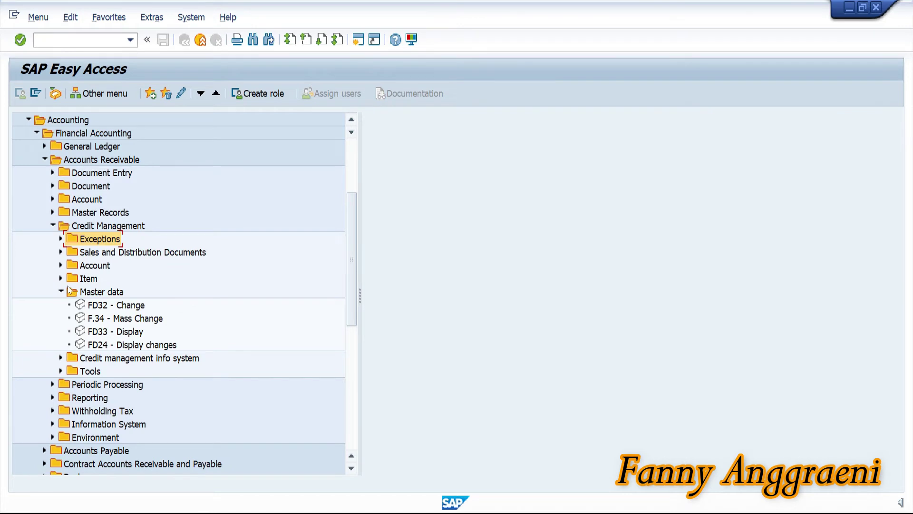
left_click(119, 307)
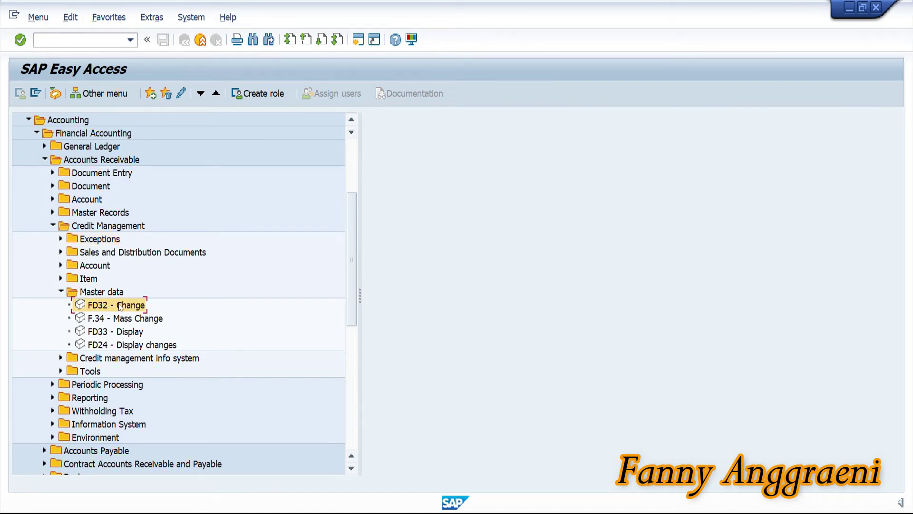
double_click(120, 306)
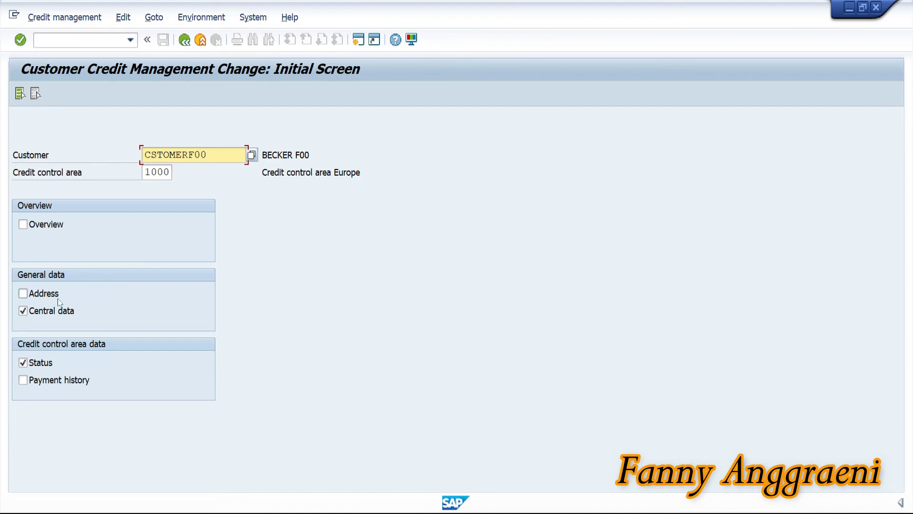
left_click(23, 313)
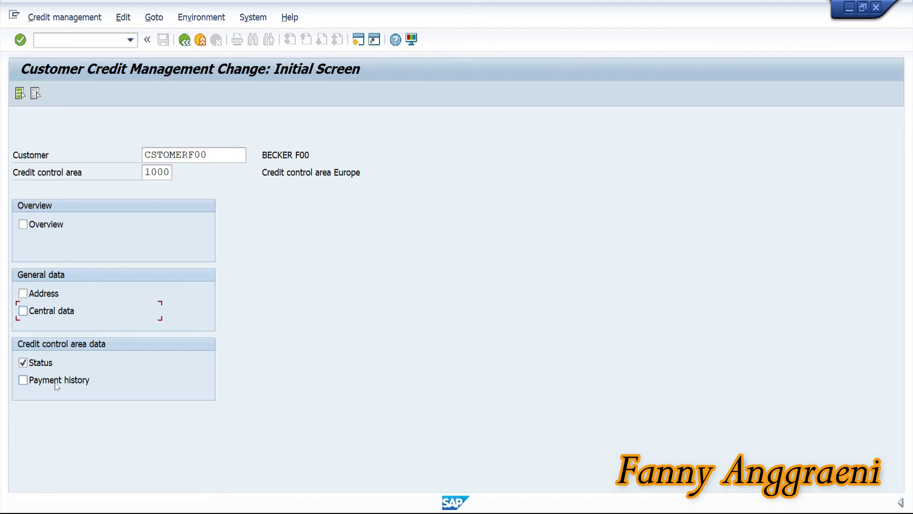
key("Return")
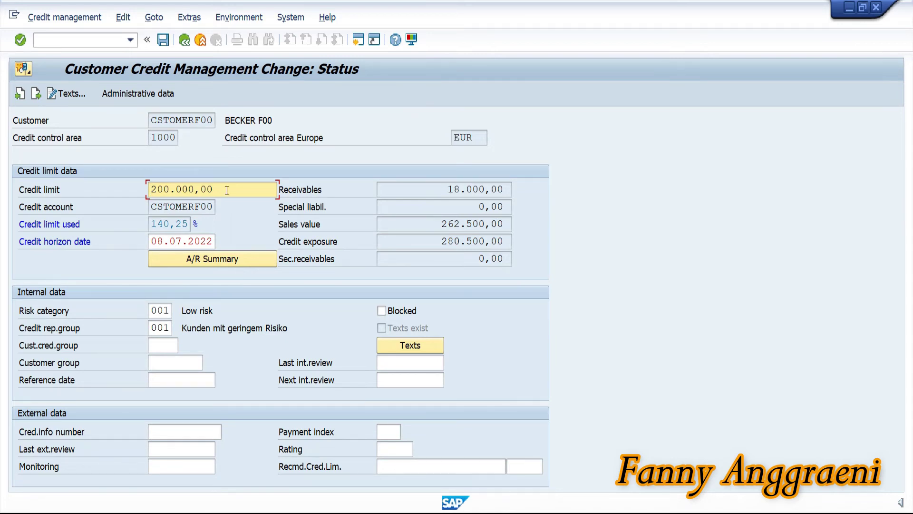
Set the customer's credit limit to 500000, save the credit data, and return to the PDF module.
left_click_drag(224, 190, 123, 191)
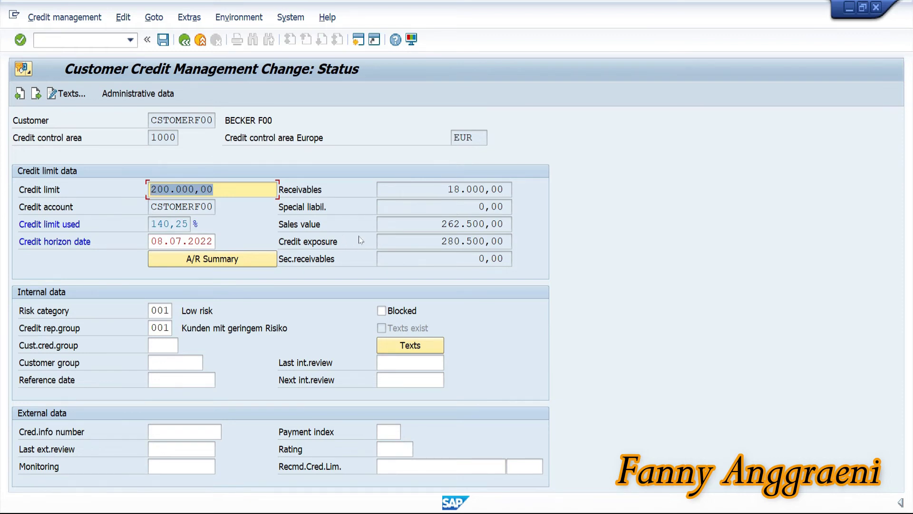
type("5")
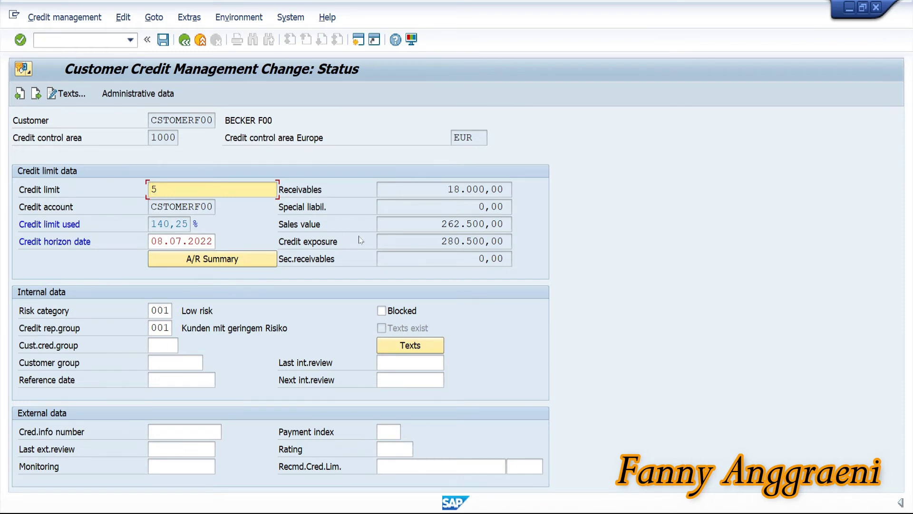
type("00000")
key("ctrl+s")
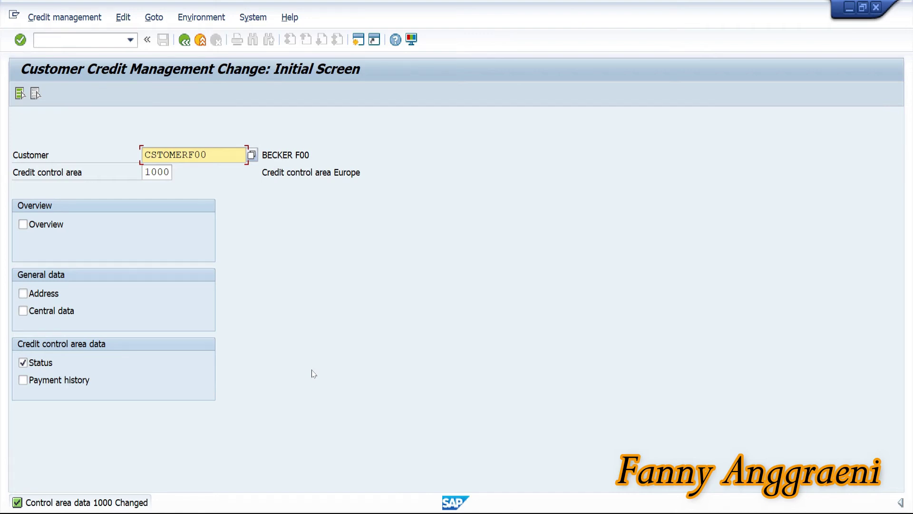
key("F3")
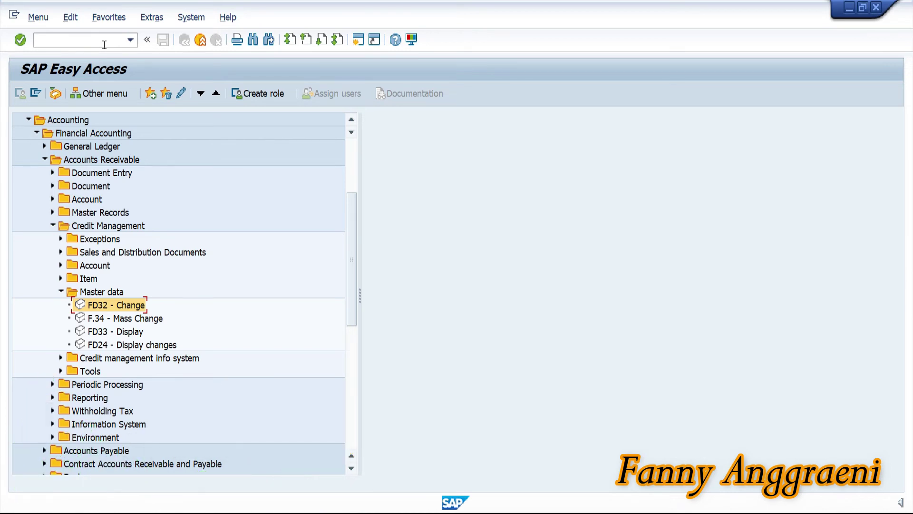
key("alt+Tab")
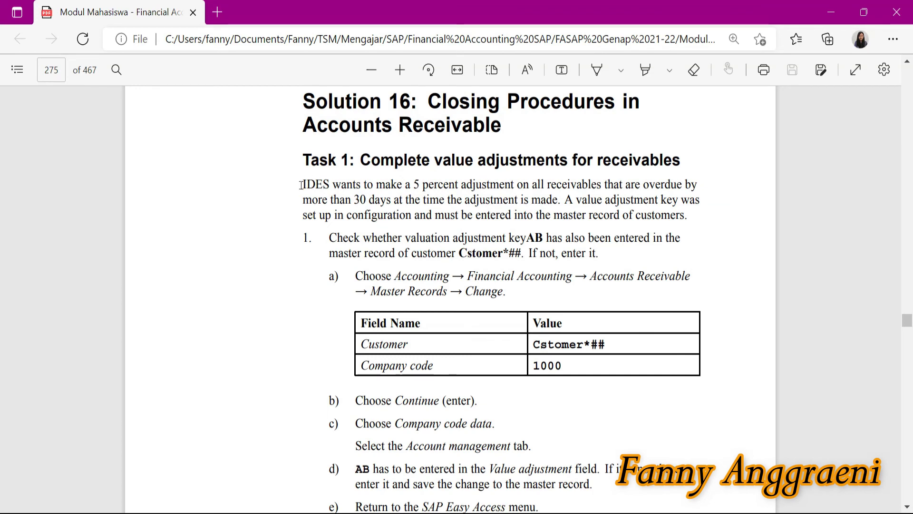
Switch to SAP and open the company code data of the exercise's customer with FD02 under Accounts Receivable, Master Records.
left_click_drag(301, 184, 557, 200)
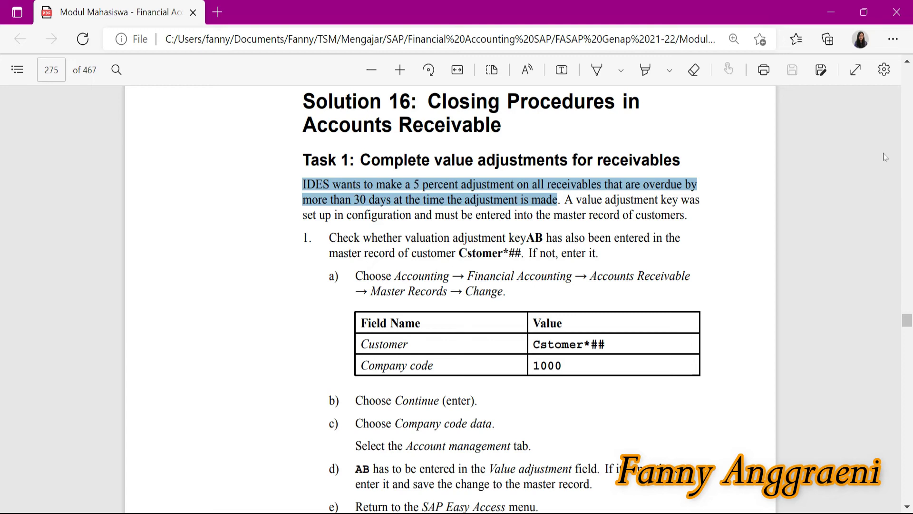
left_click(830, 10)
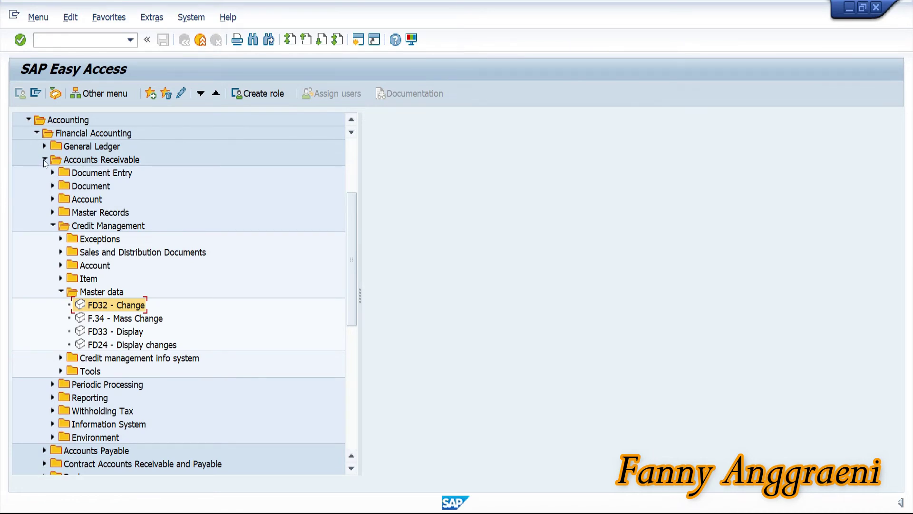
left_click(53, 225)
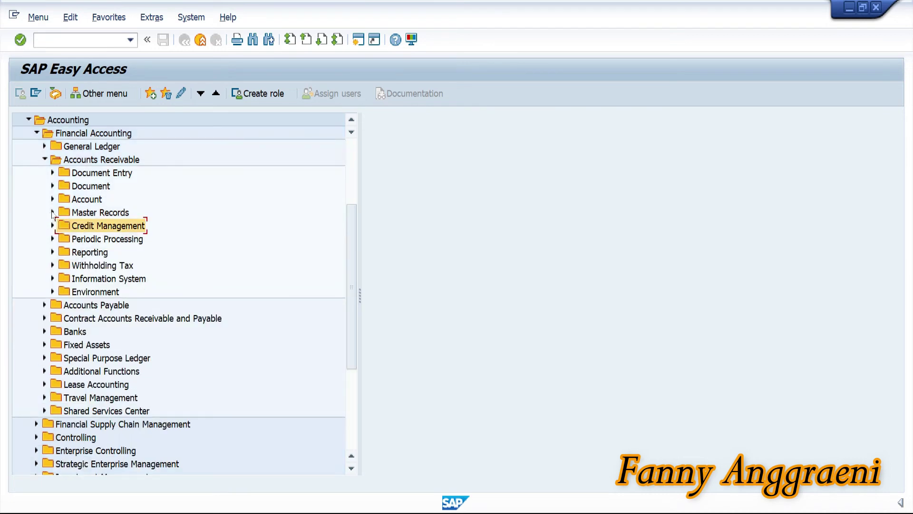
left_click(53, 212)
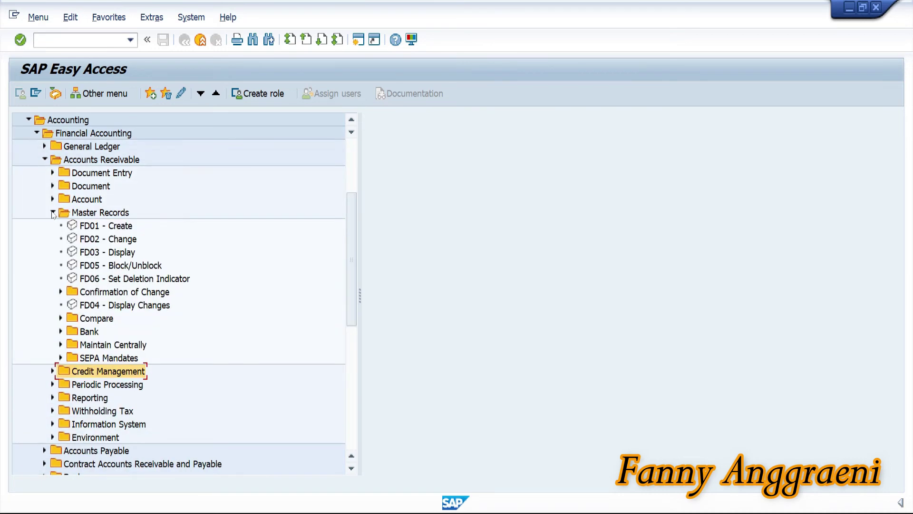
left_click(109, 241)
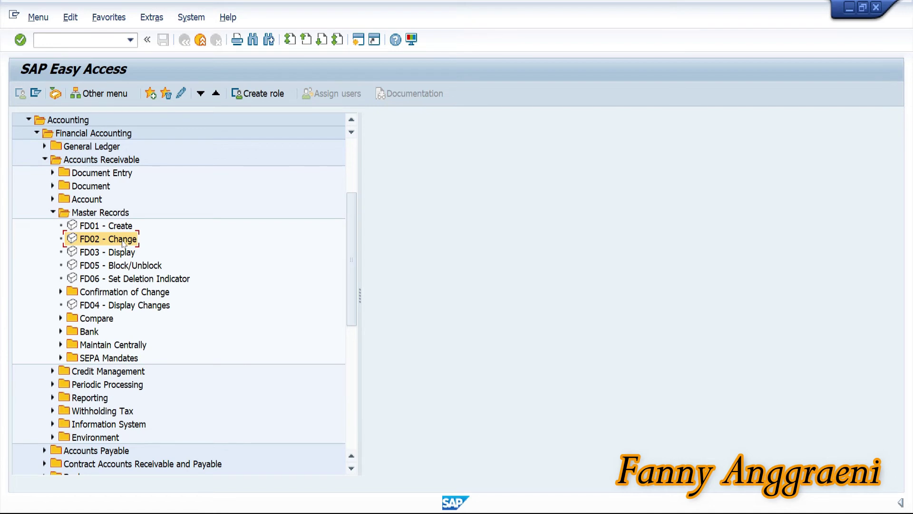
double_click(123, 241)
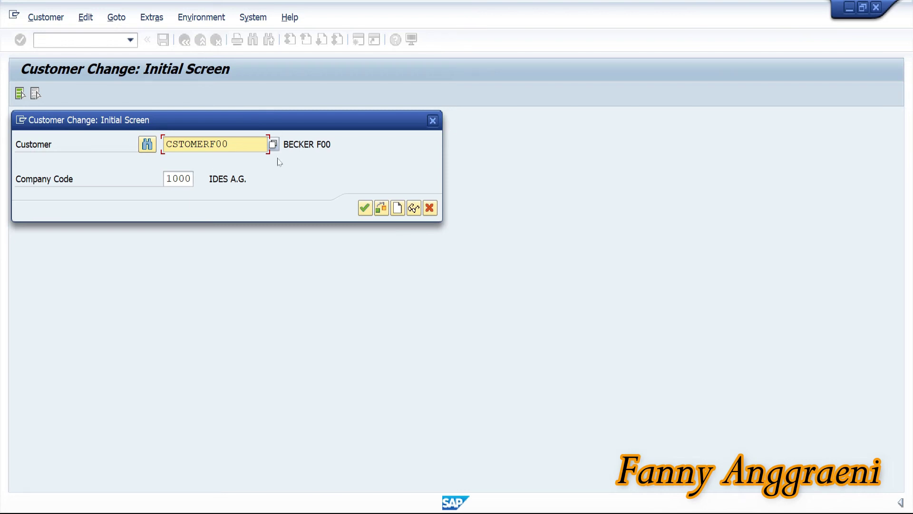
left_click(365, 209)
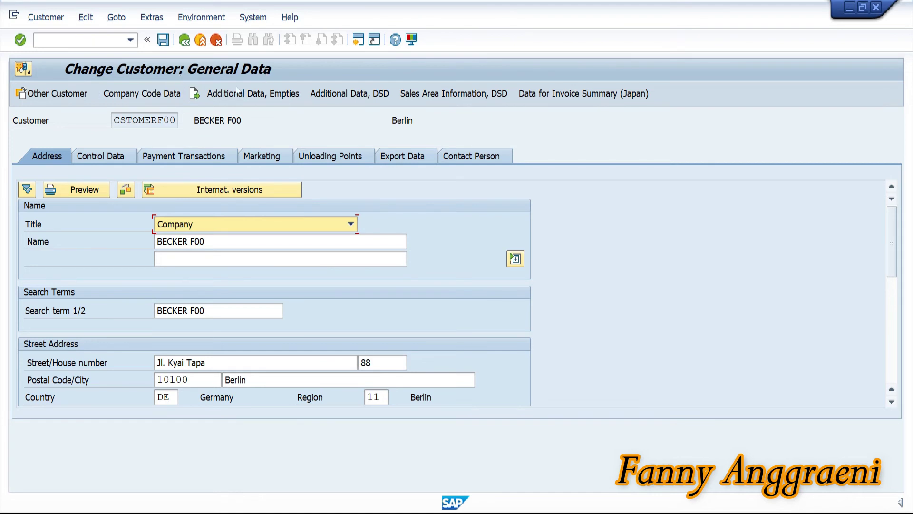
left_click(149, 94)
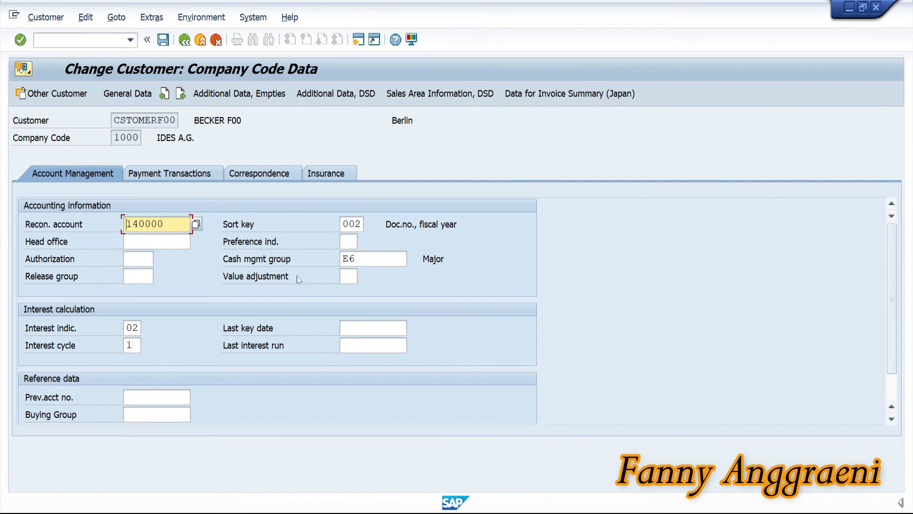
Assign value adjustment key AB to the customer, save the master record, and return to SAP Easy Access.
left_click(354, 276)
left_click(362, 276)
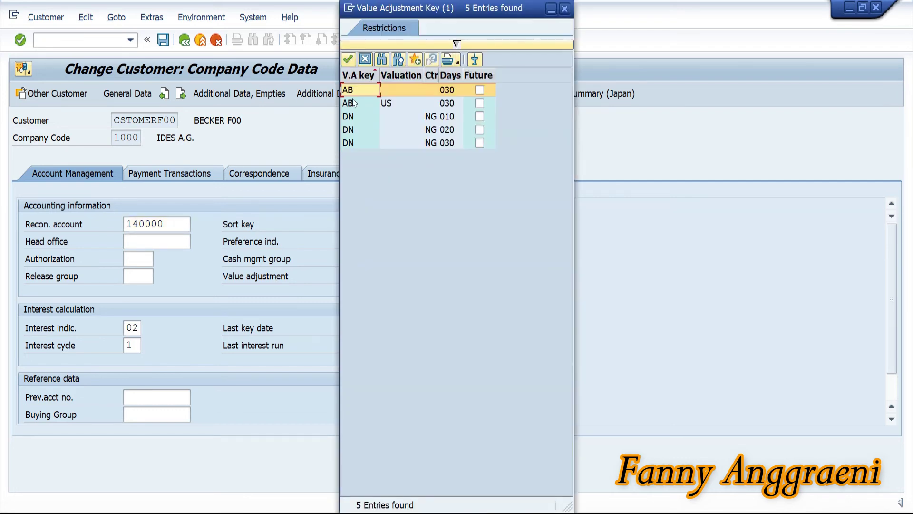
double_click(350, 90)
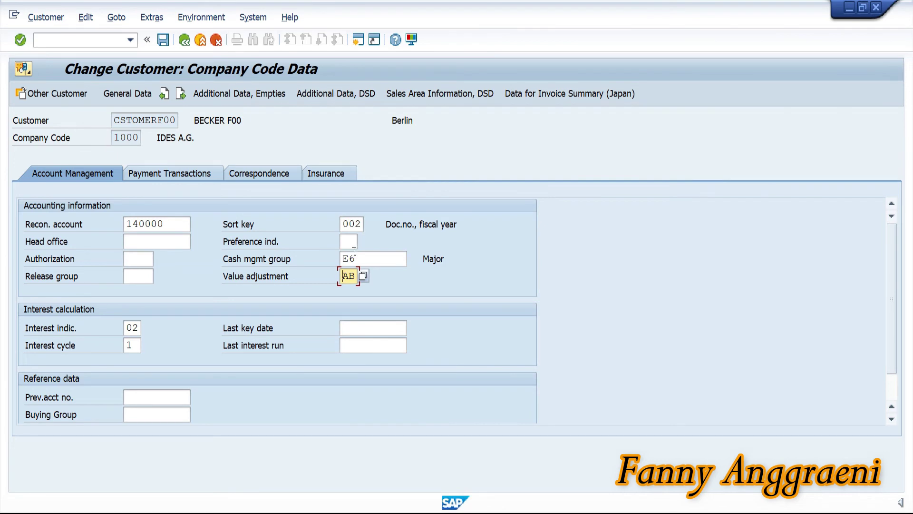
left_click(163, 40)
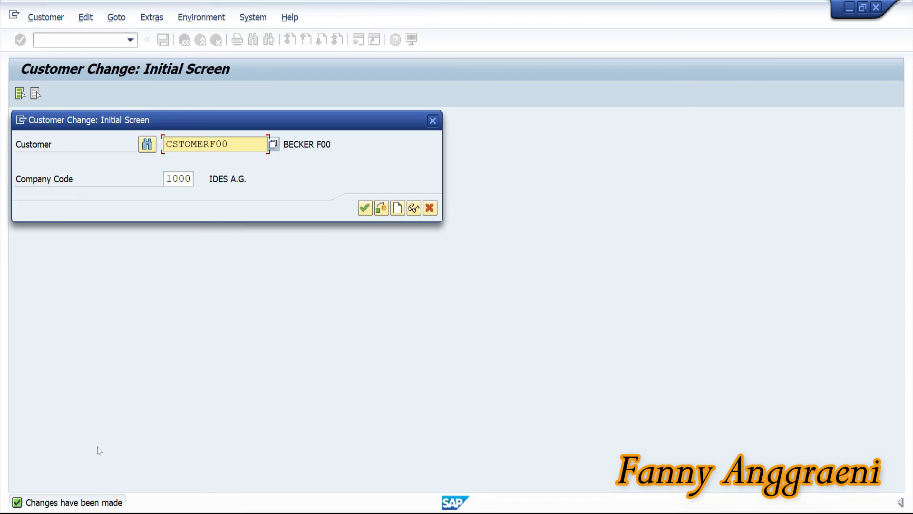
left_click(432, 120)
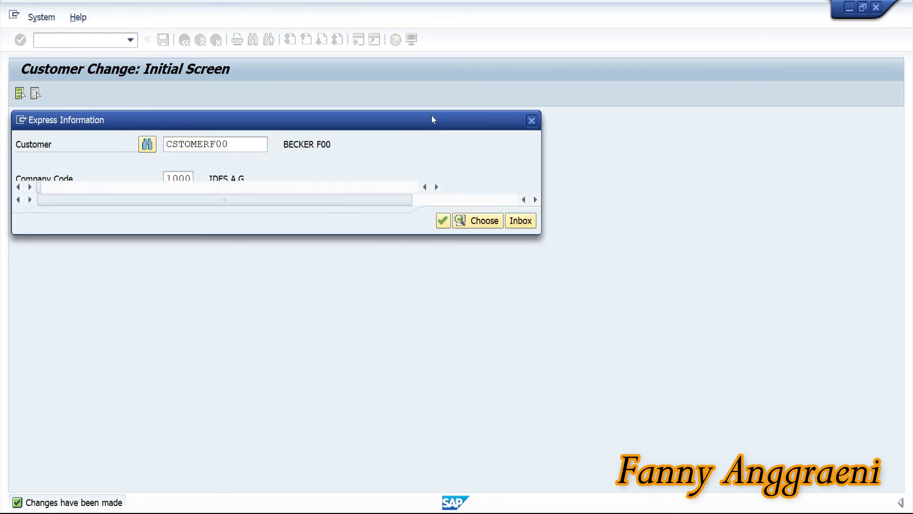
left_click(443, 222)
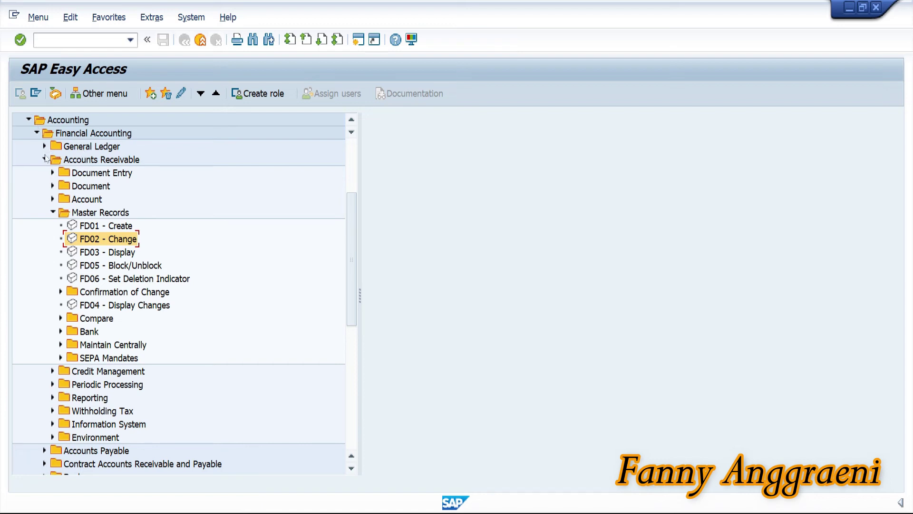
Open transaction F107 Further Valuations under Accounts Receivable, Periodic Processing, Closing, Valuate.
left_click(53, 212)
left_click(53, 239)
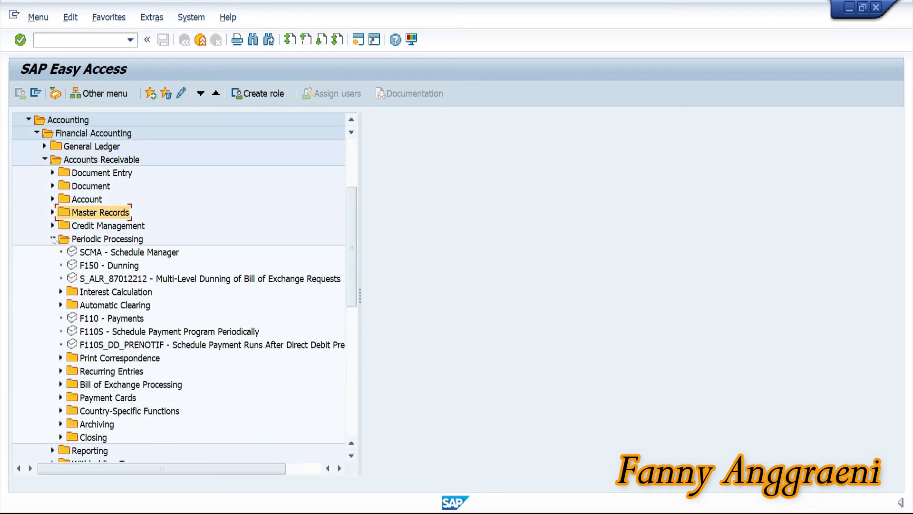
left_click(60, 438)
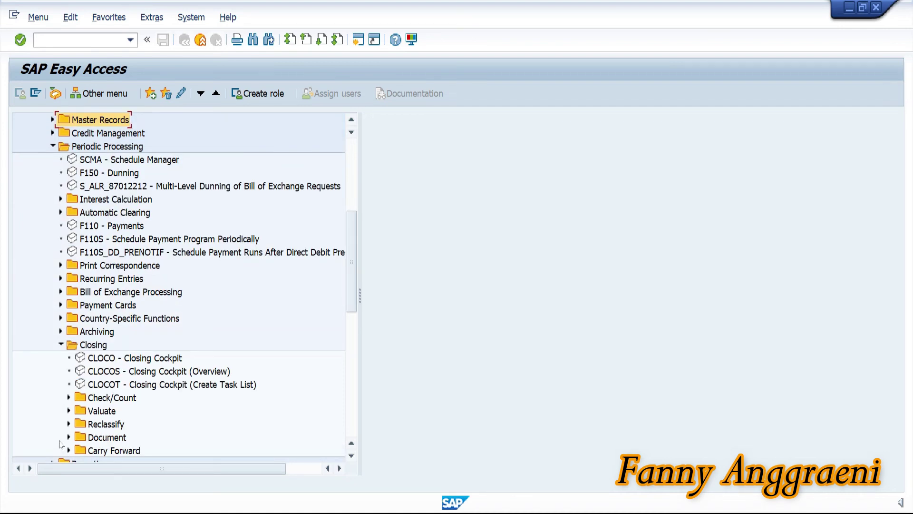
left_click(67, 412)
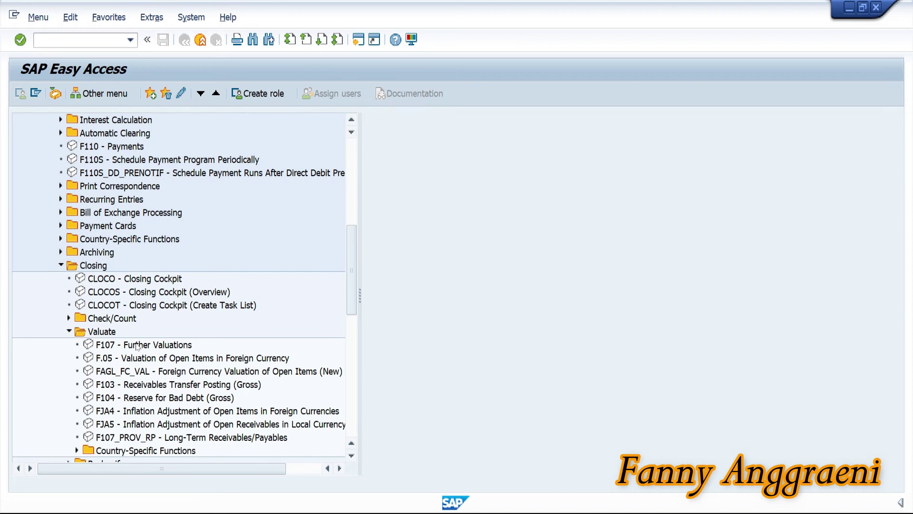
double_click(137, 345)
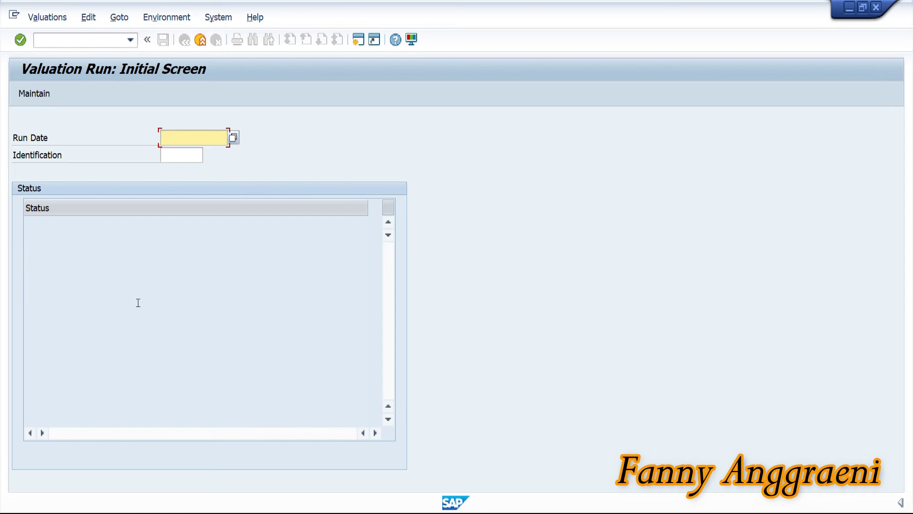
Identify the valuation run with run date 09.05.2022 and identification BF00, and open its parameters for maintenance.
type("09.05.2022")
left_click(180, 154)
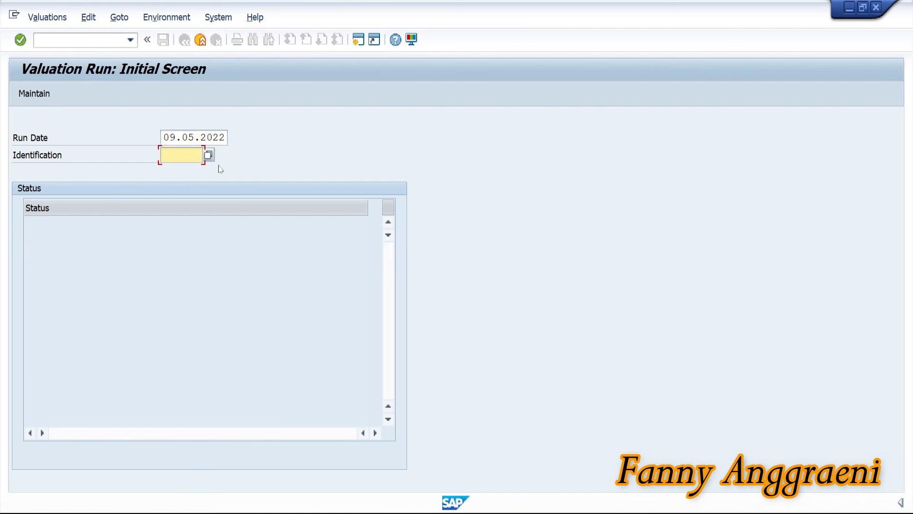
type("BF00")
key("Return")
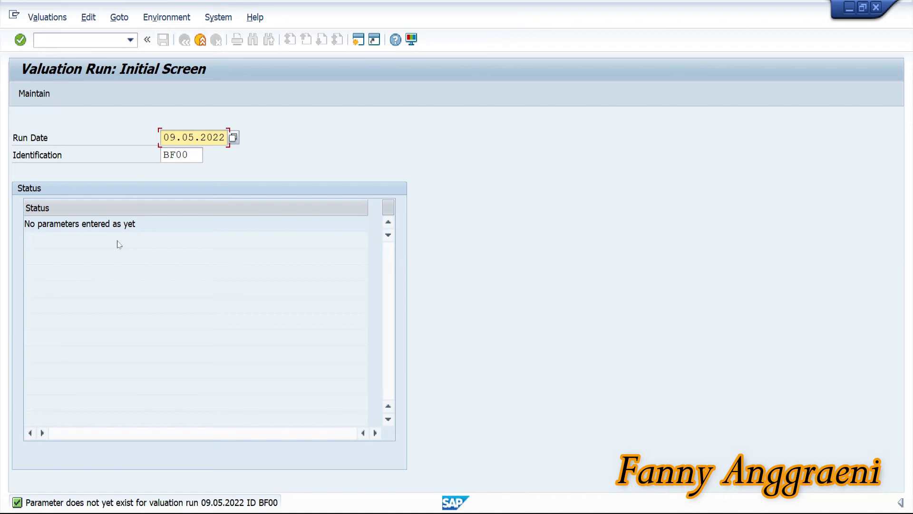
left_click(29, 95)
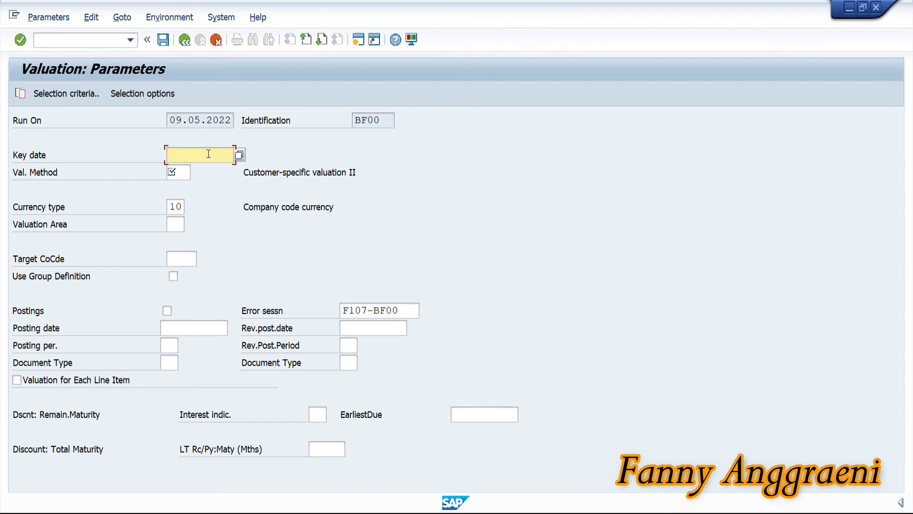
Set the valuation run's key date to 30.04.2022 and its valuation method to 3.
type("30.04.2022")
left_click(183, 169)
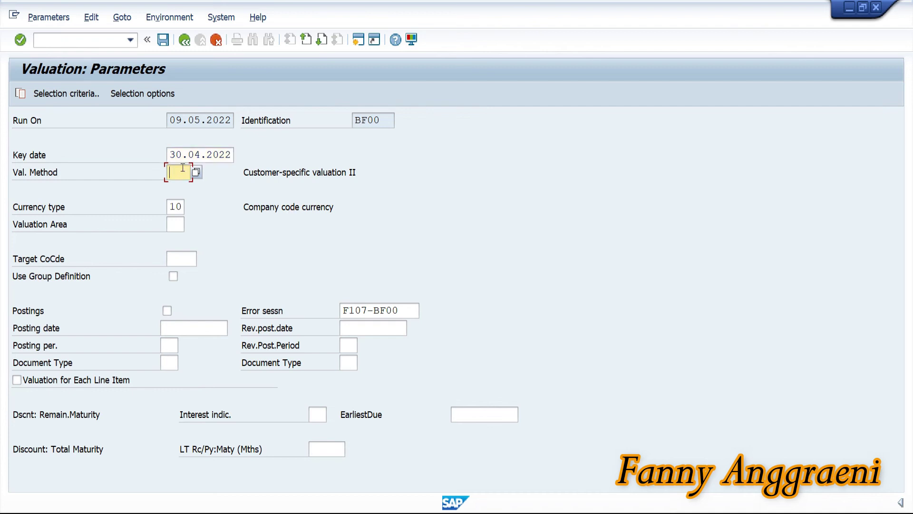
type("3")
Activate postings for the run with posting date 30.04.2022 and reversal posting date 01.05.2022.
left_click(167, 310)
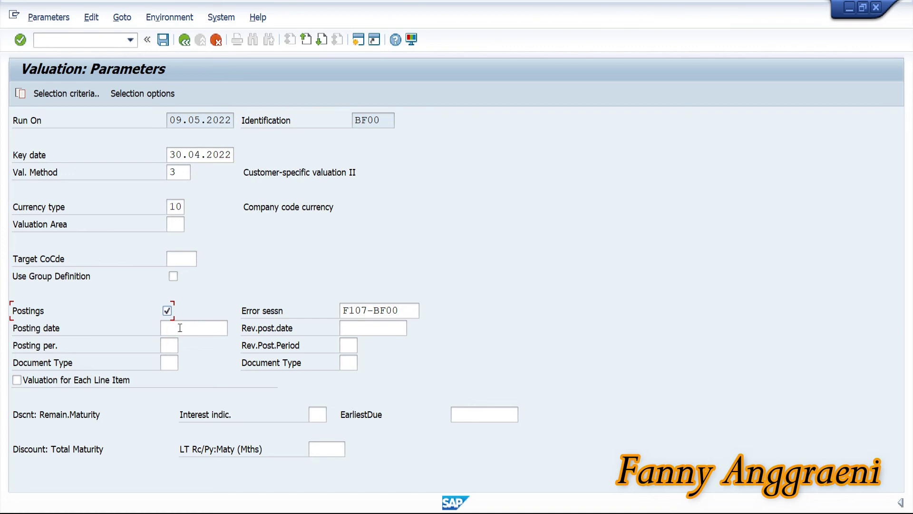
left_click(180, 329)
type("3")
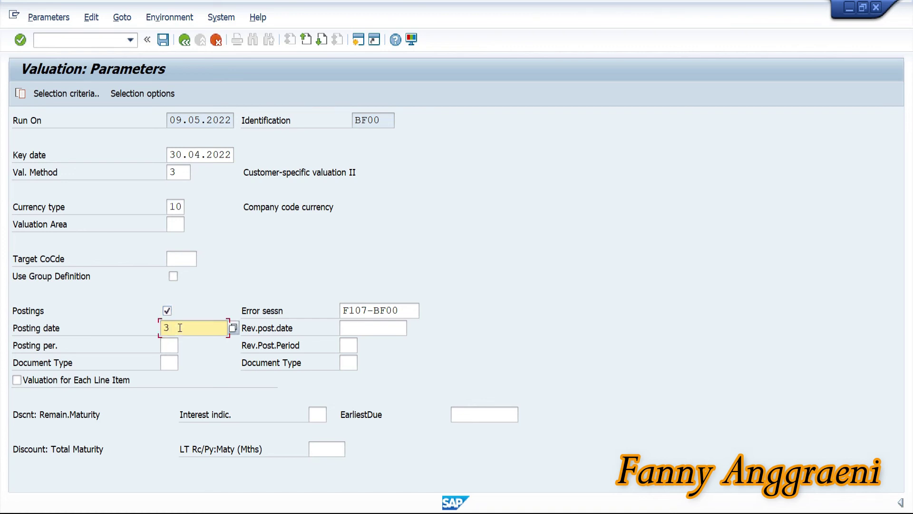
type("0.04.2022")
left_click(378, 331)
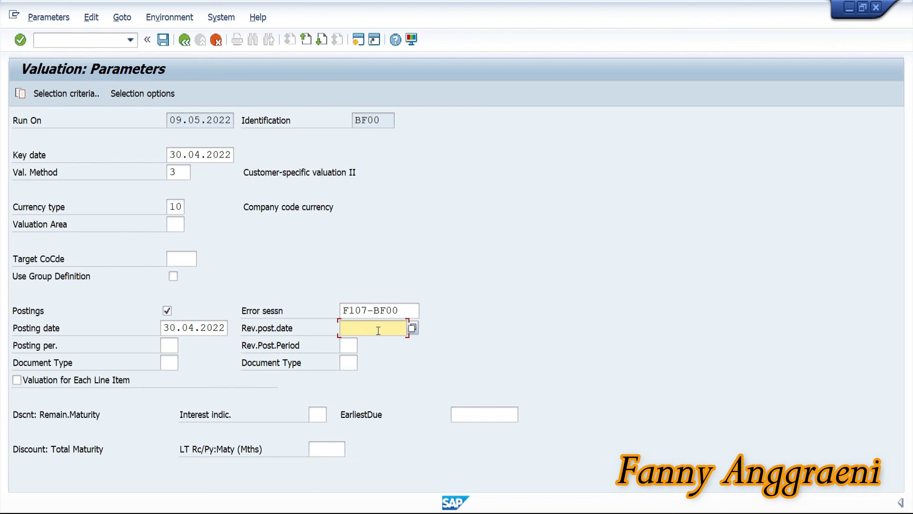
type("01.05.2022")
Choose SB, G/L account posting, as the document type of the run's postings.
left_click(172, 363)
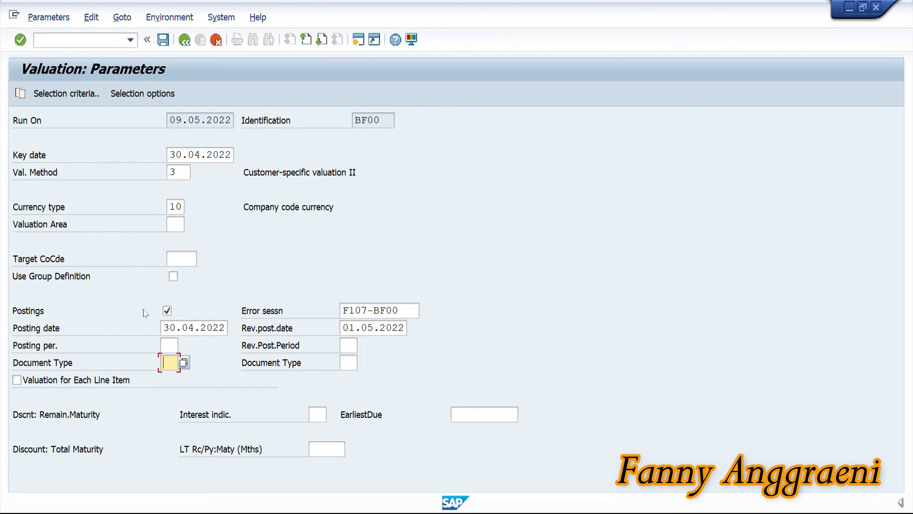
left_click(183, 362)
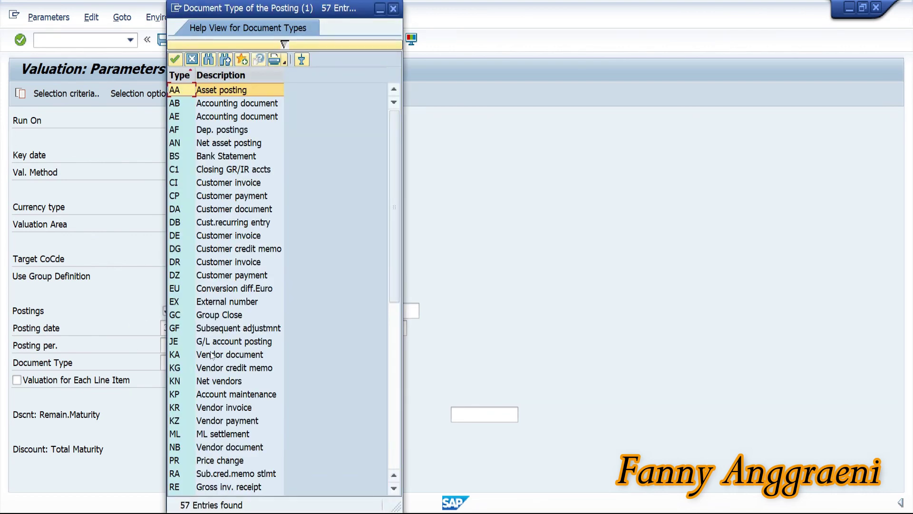
scroll(212, 356, "down", 7)
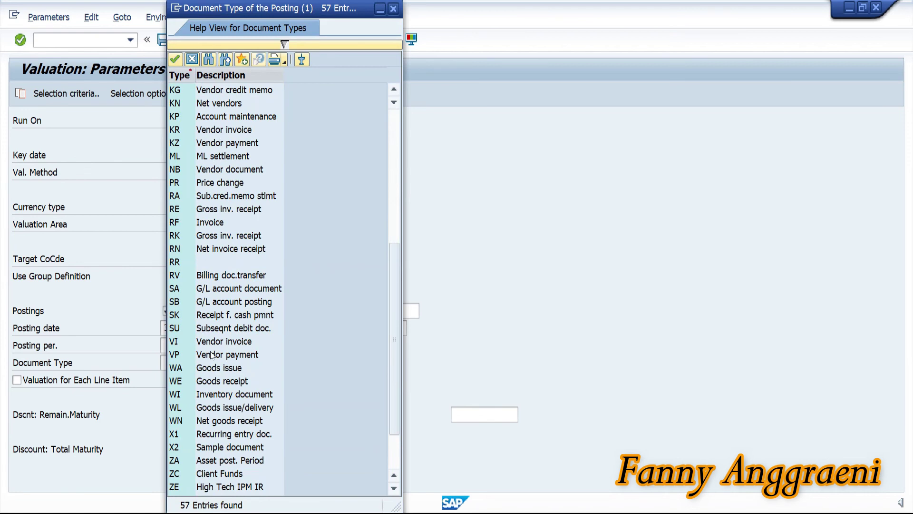
left_click(174, 304)
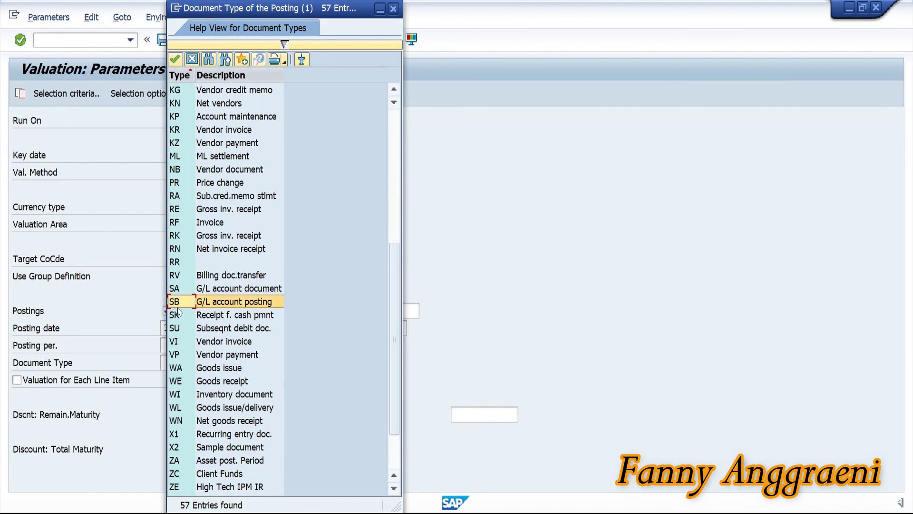
double_click(176, 304)
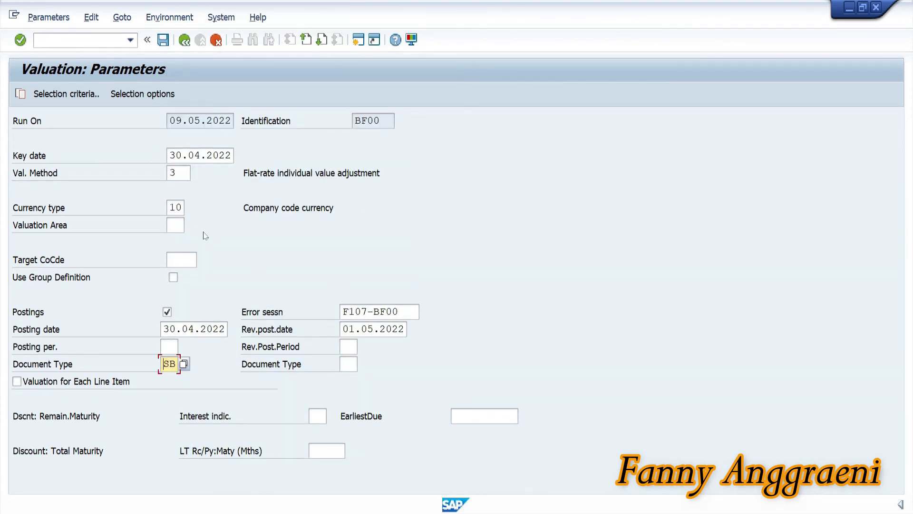
Choose US (US GAAP) as the valuation area of the valuation run.
left_click(175, 225)
left_click(190, 225)
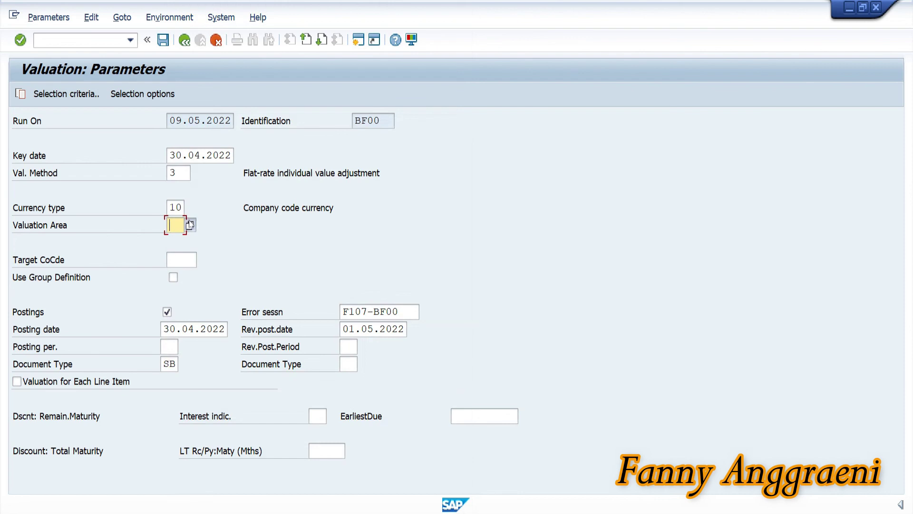
left_click(179, 159)
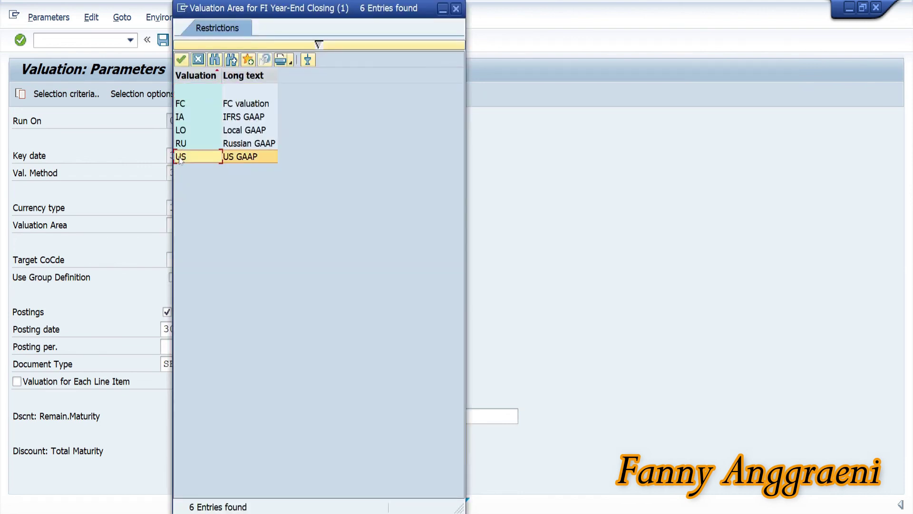
double_click(190, 157)
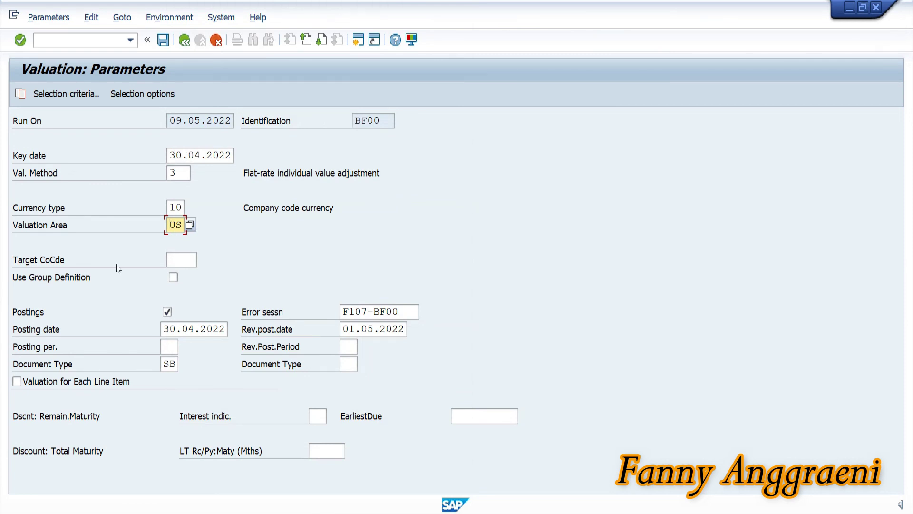
Restrict the valuation run's selection to company code 1000 and customers, entering the customer account as both range limits.
left_click(152, 99)
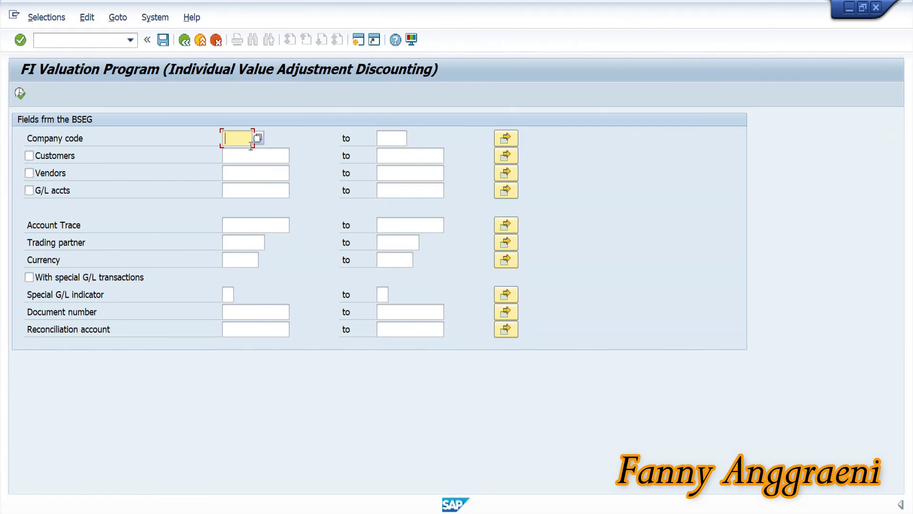
type("1000")
left_click(238, 155)
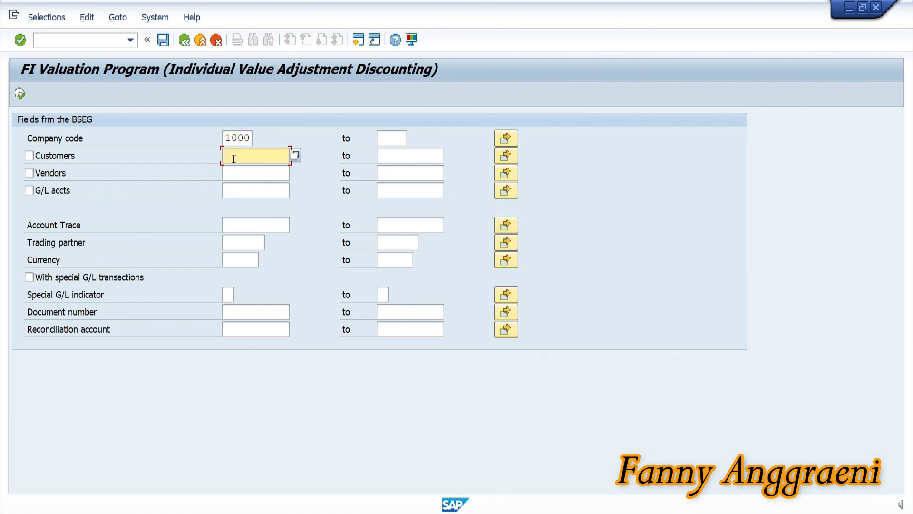
type("CST")
type("OMERF00")
key("Tab")
type("C")
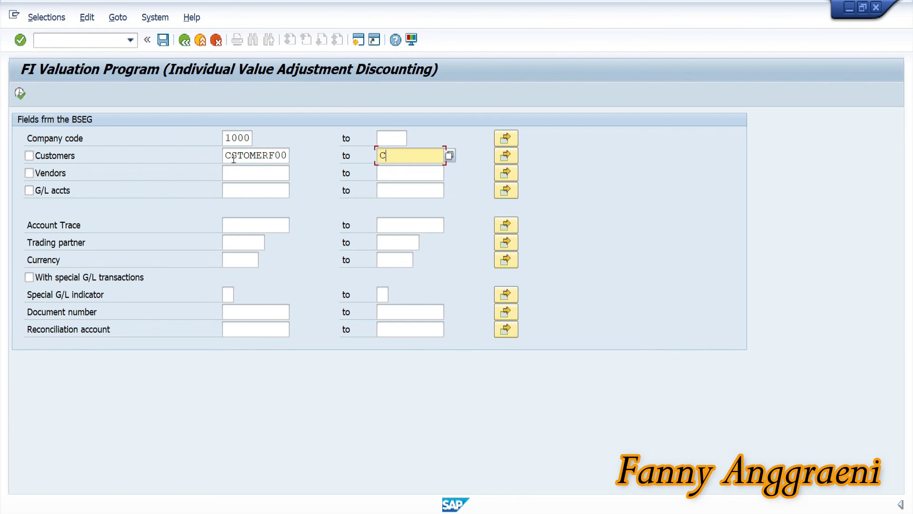
type("STOMERF00")
key("Return")
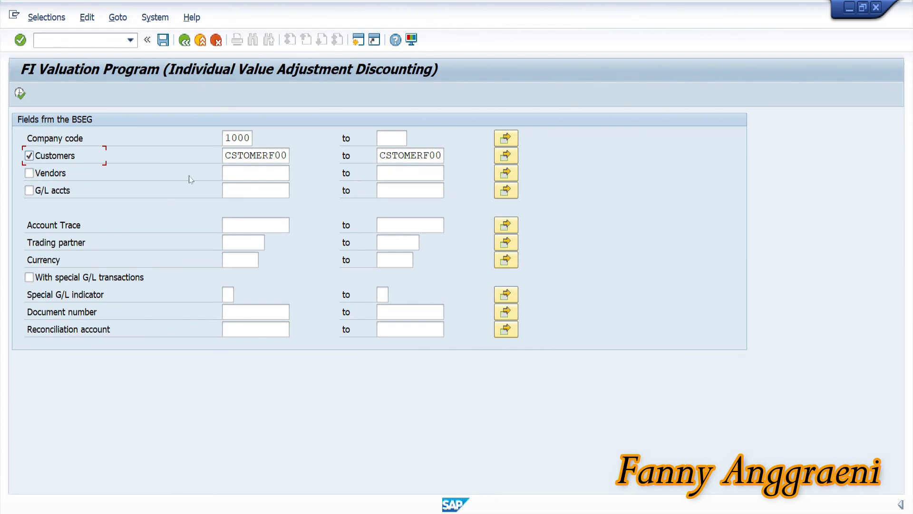
Set the account trace range to the same customer account and save the valuation run's parameters.
left_click(266, 226)
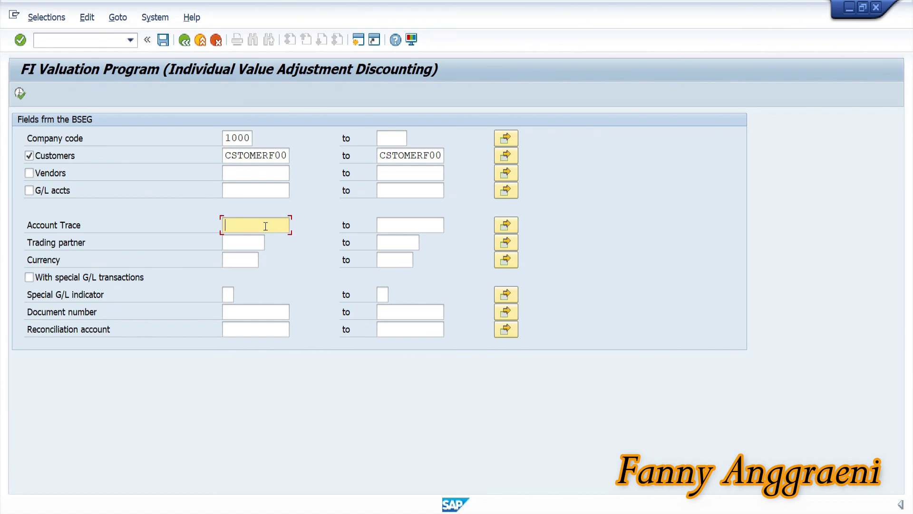
type("CSTOMERF00")
key("Tab")
type("CSTOMERF00")
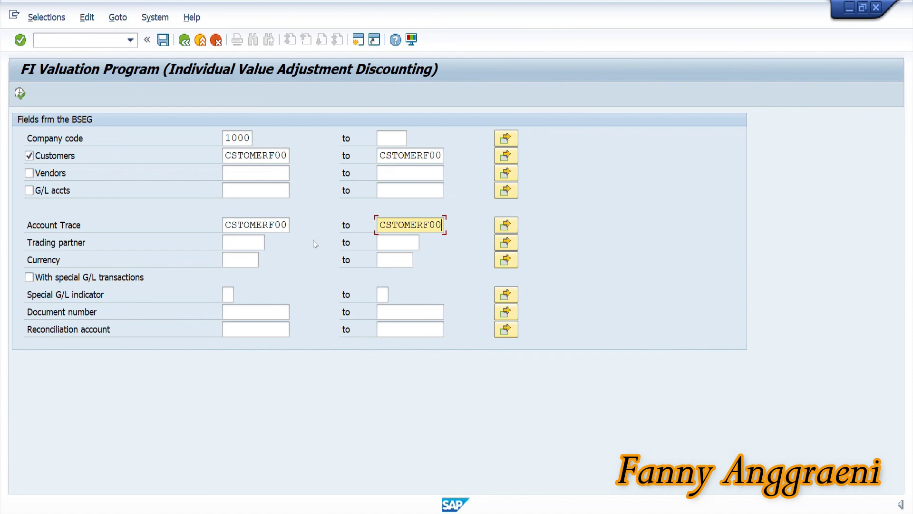
left_click(20, 94)
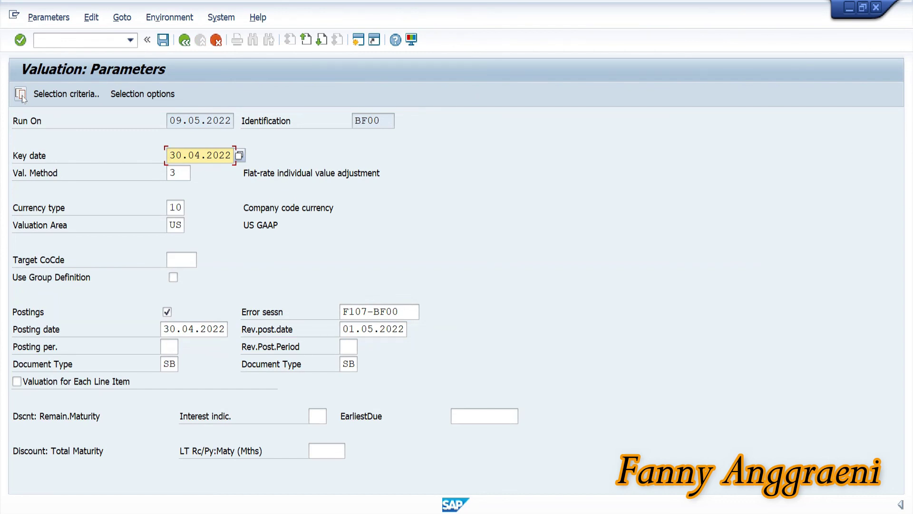
left_click(166, 41)
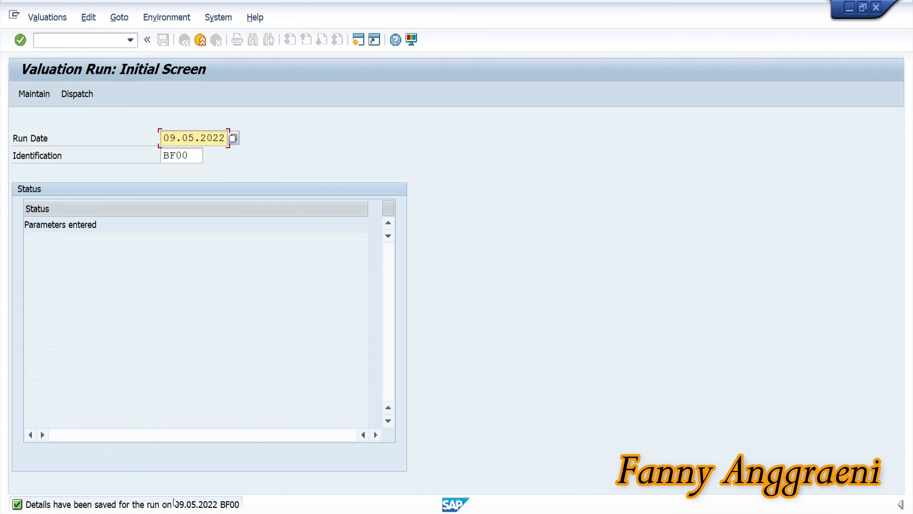
Dispatch valuation run BF00 with an immediate start.
left_click(70, 244)
left_click(72, 98)
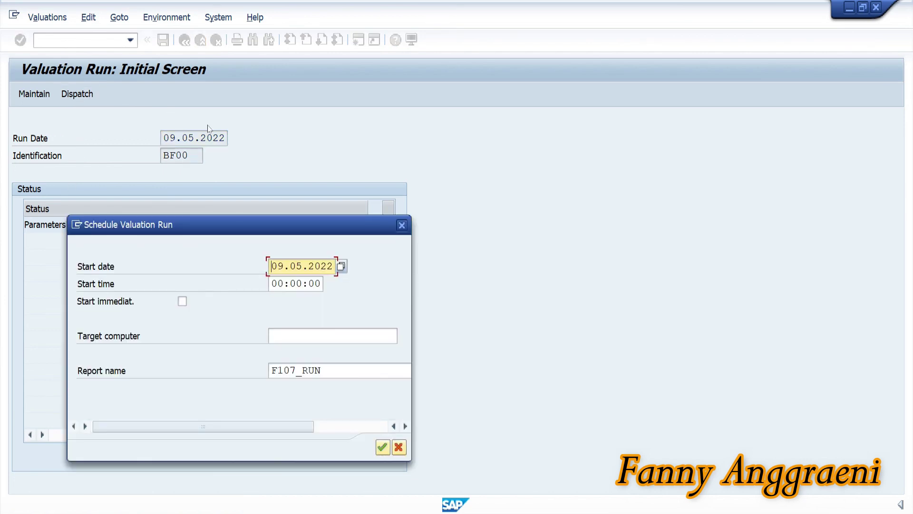
left_click(183, 303)
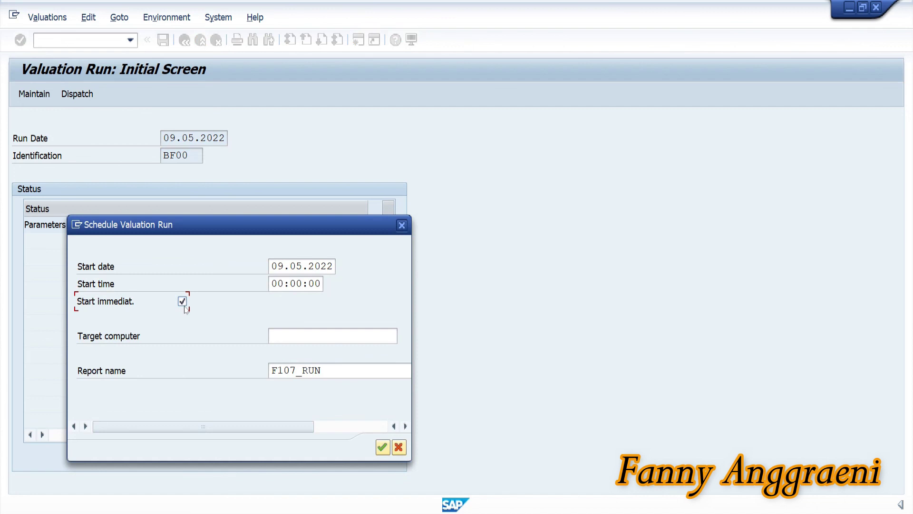
left_click(383, 447)
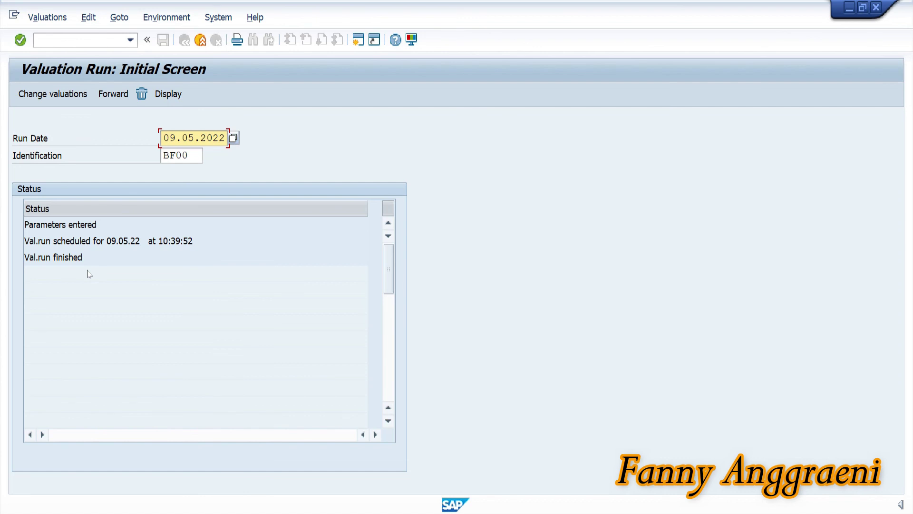
Review the run's value list using Hierarchical Valuation (RVALU00) and return to the run's initial screen.
left_click(92, 24)
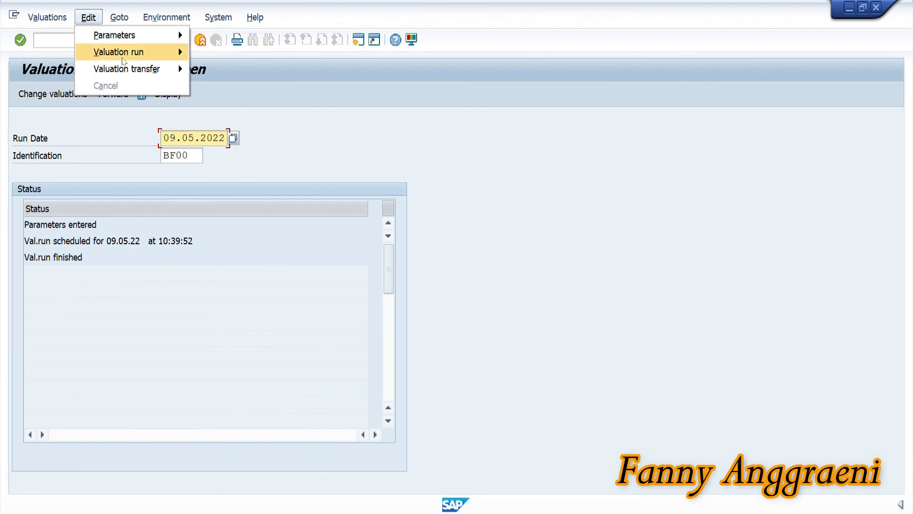
mouse_move(123, 58)
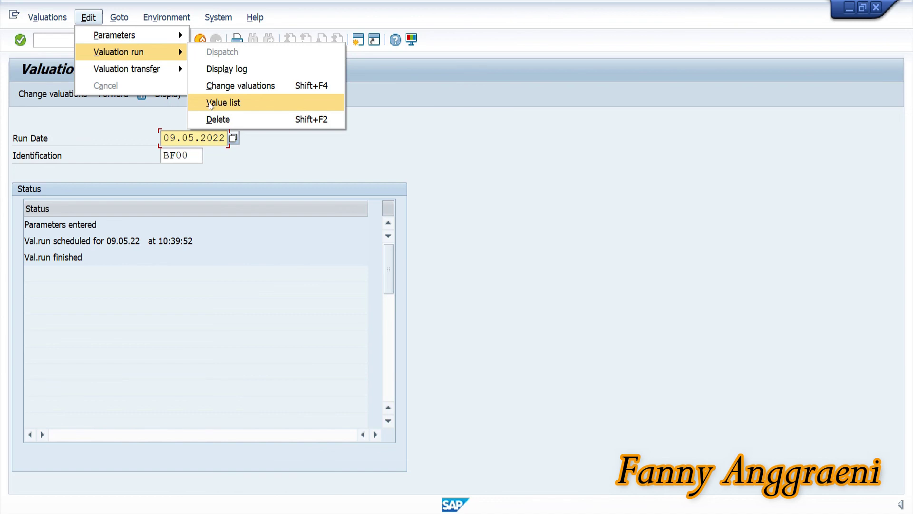
left_click(211, 104)
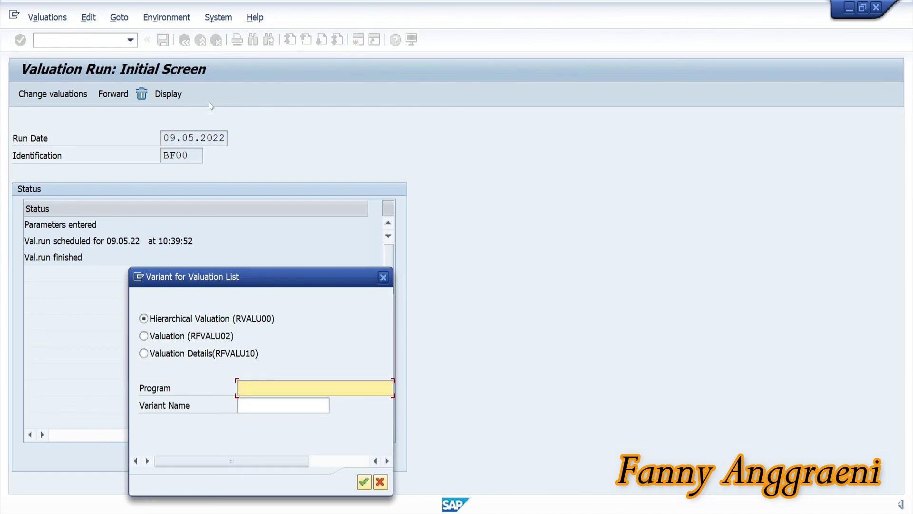
left_click(369, 483)
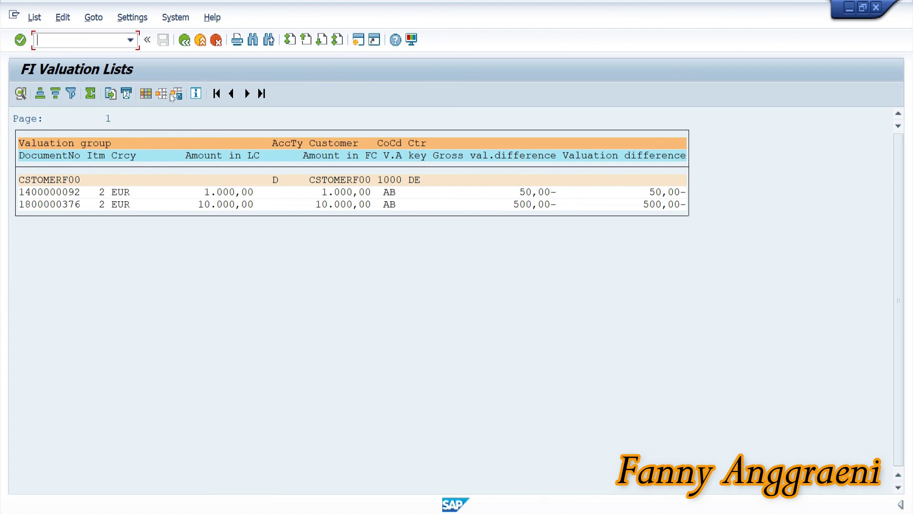
left_click(183, 42)
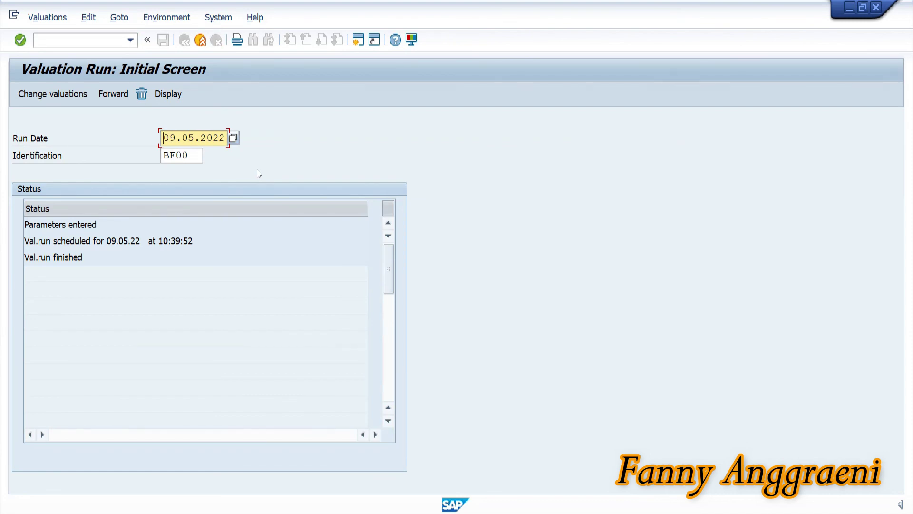
Forward the valuations of run BF00 with an immediate start, refresh the transfer status and leave the transaction.
left_click(115, 95)
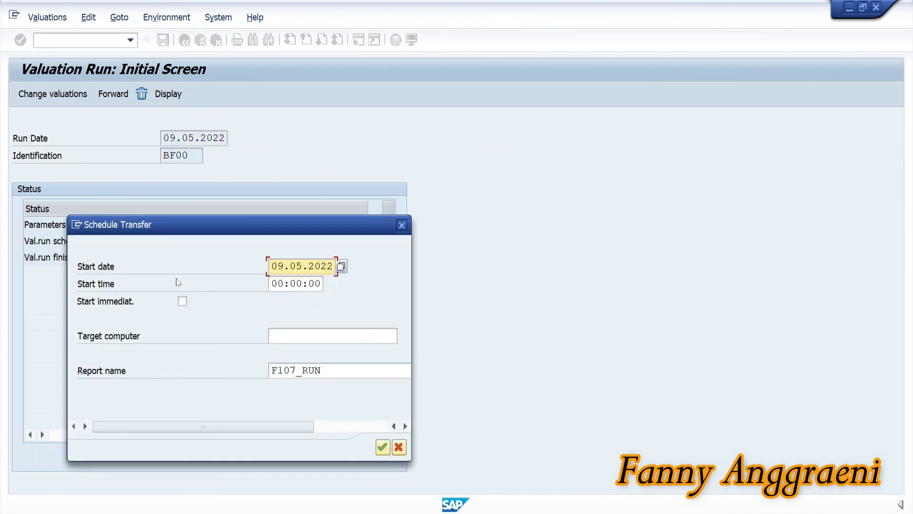
left_click(182, 302)
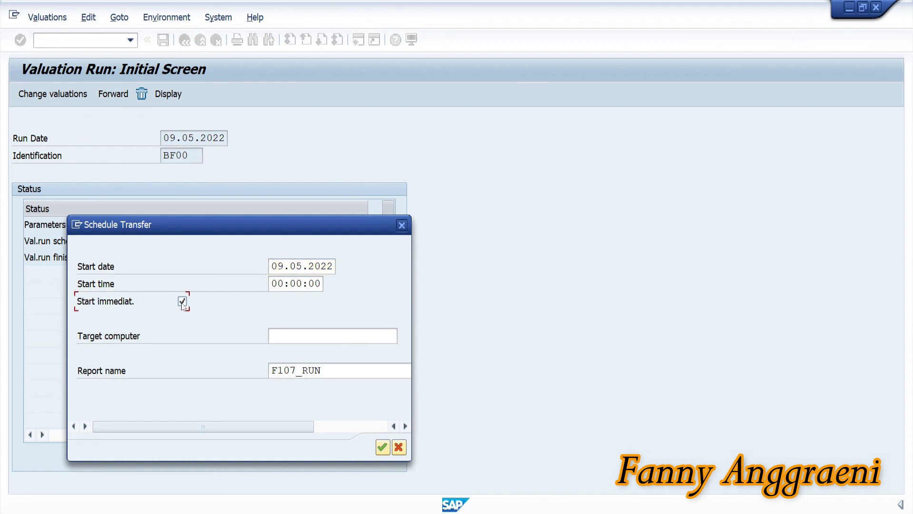
left_click(382, 448)
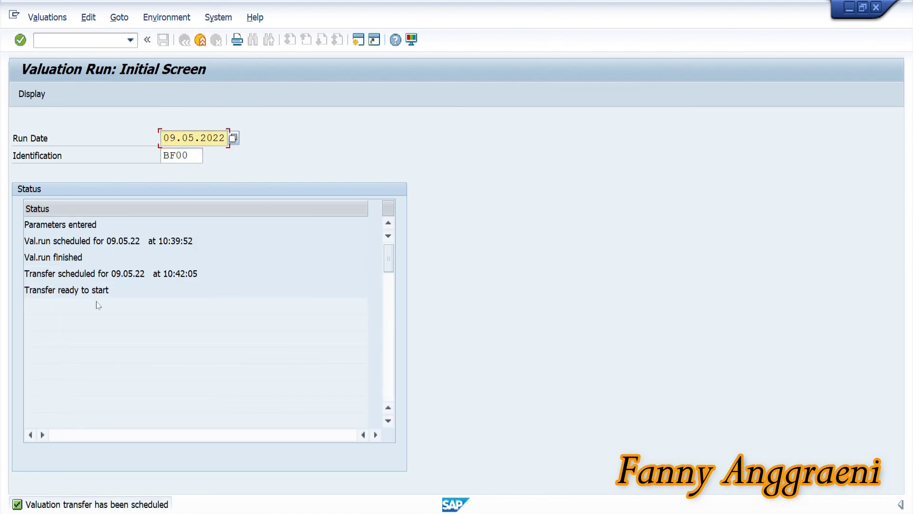
key("Return")
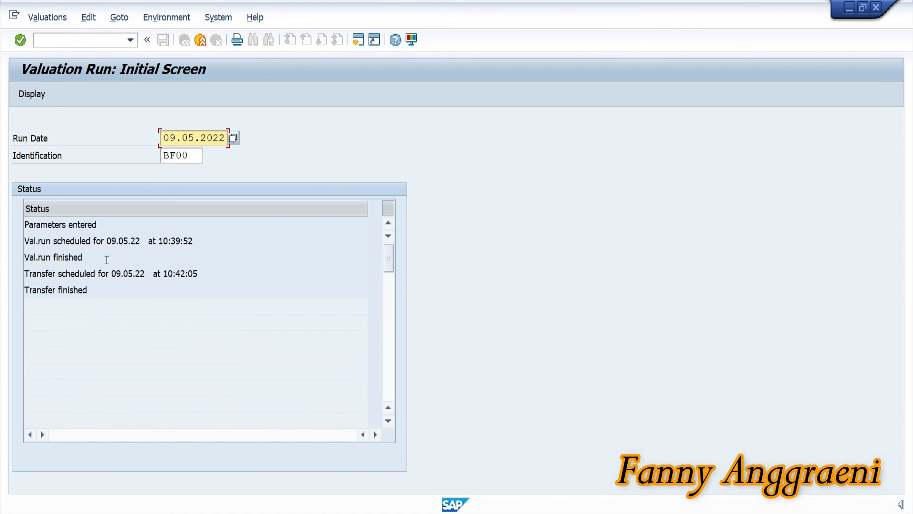
left_click(80, 43)
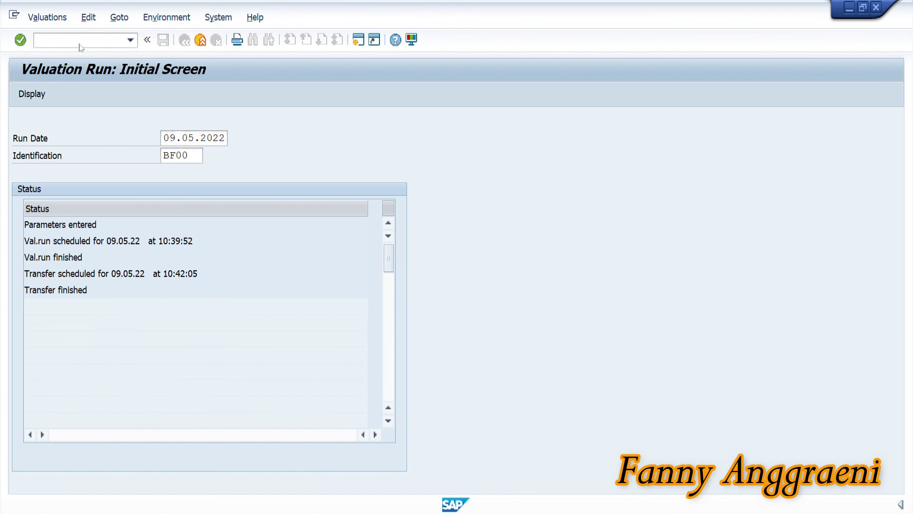
key("F3")
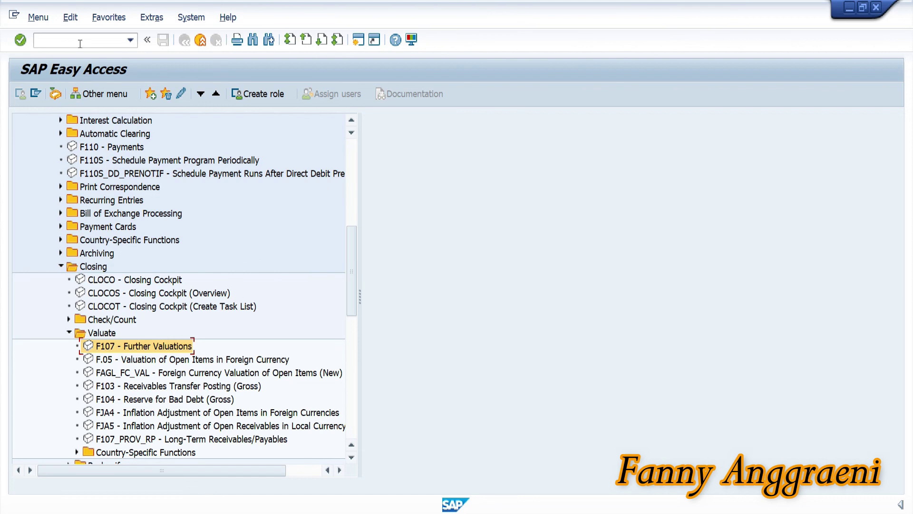
Open the General Ledger account balance display, transaction FS10N.
scroll(113, 258, "up", 3)
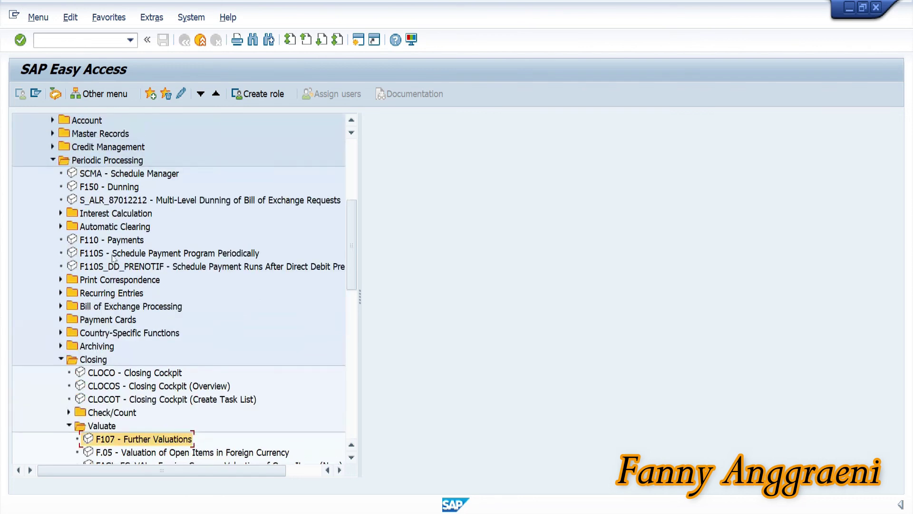
scroll(113, 258, "up", 3)
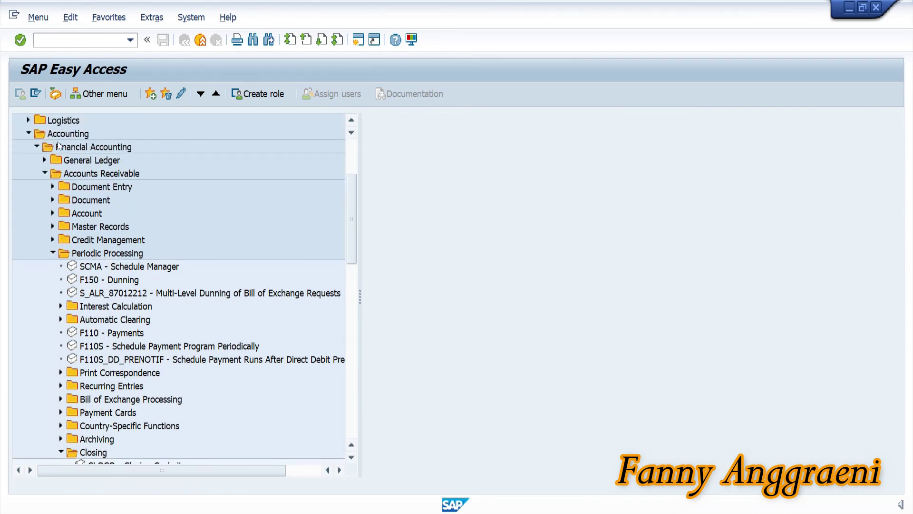
left_click(45, 173)
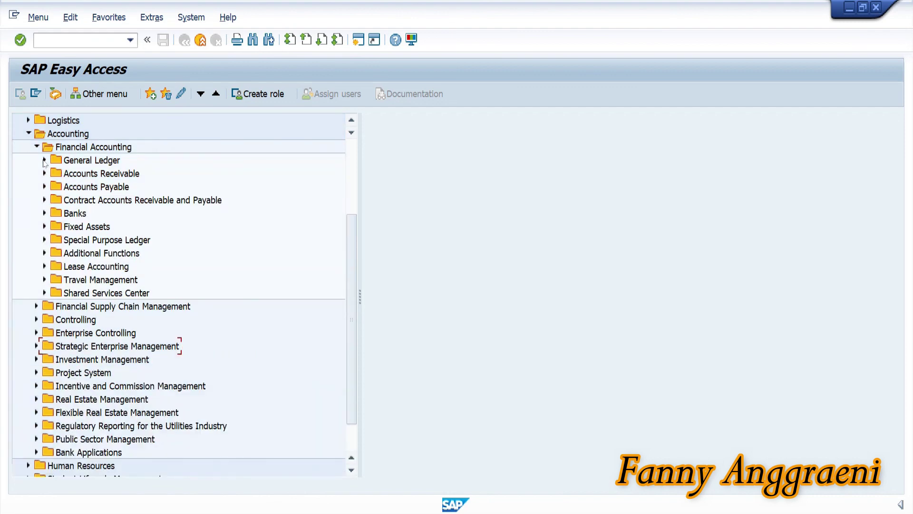
left_click(44, 160)
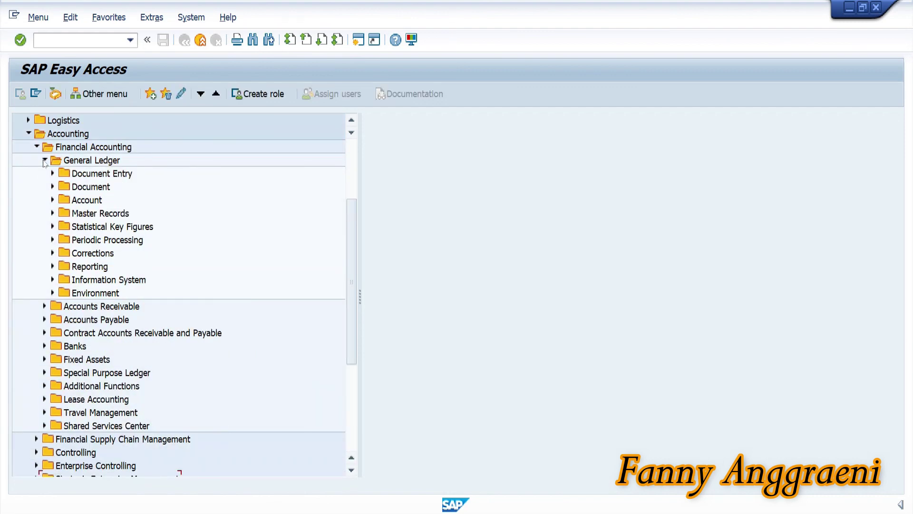
left_click(53, 200)
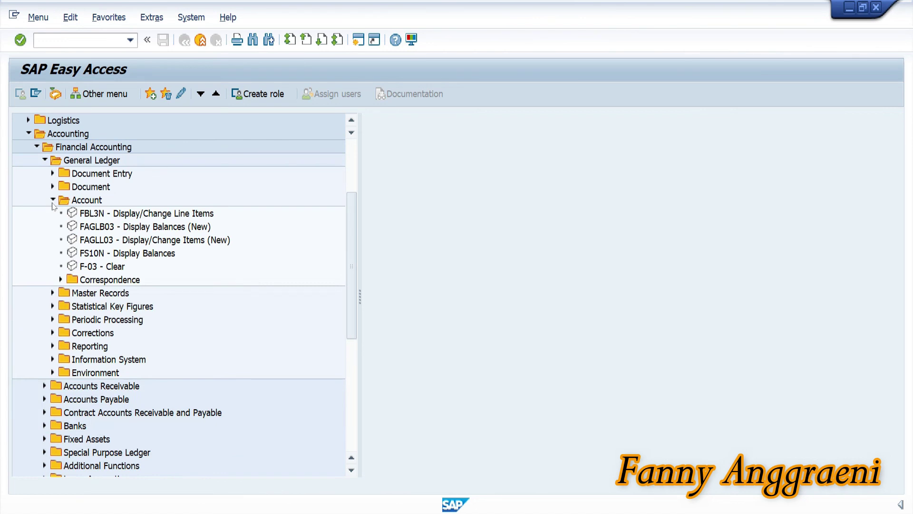
left_click(96, 254)
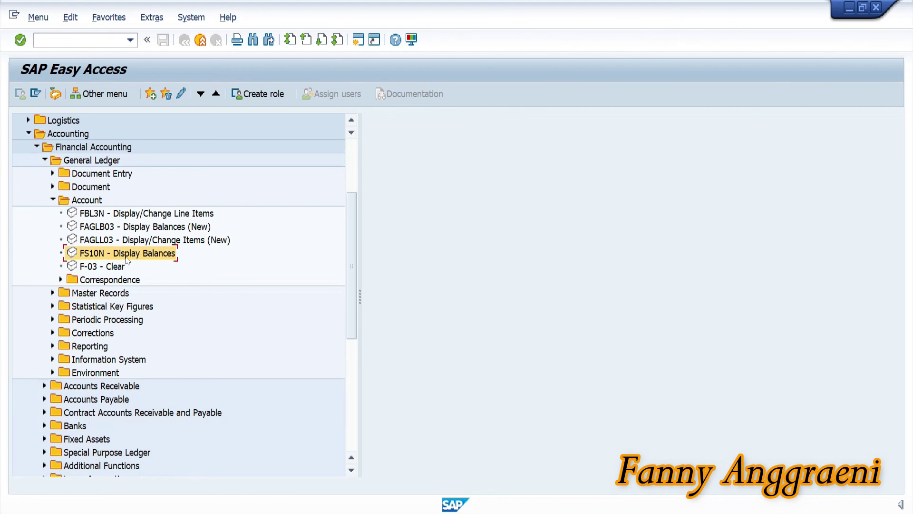
double_click(126, 257)
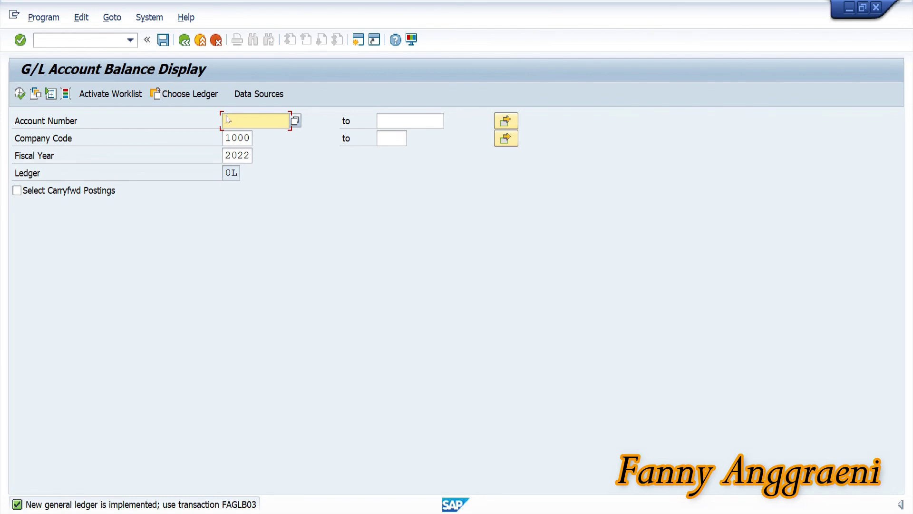
Display the balances of G/L account 142100 for company code 1000 and fiscal year 2022, then exit to SAP Easy Access.
type("142100")
key("Return")
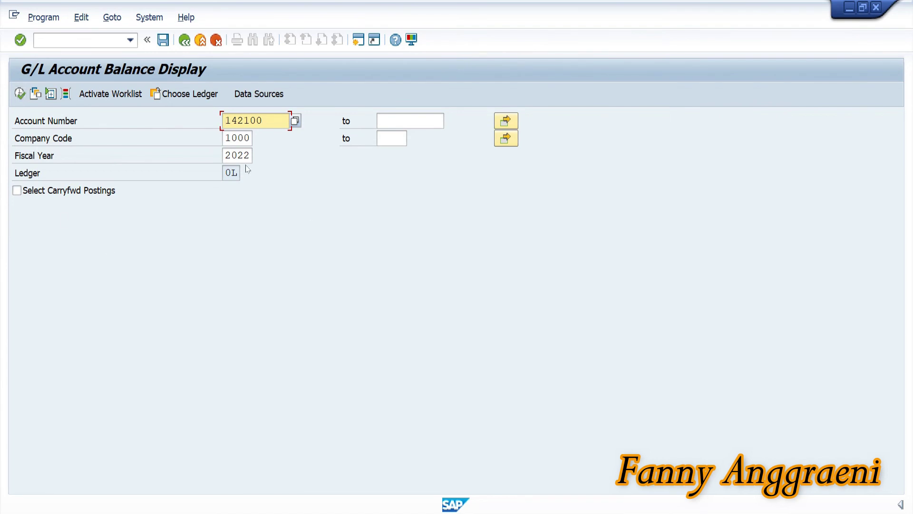
left_click(20, 94)
left_click(157, 304)
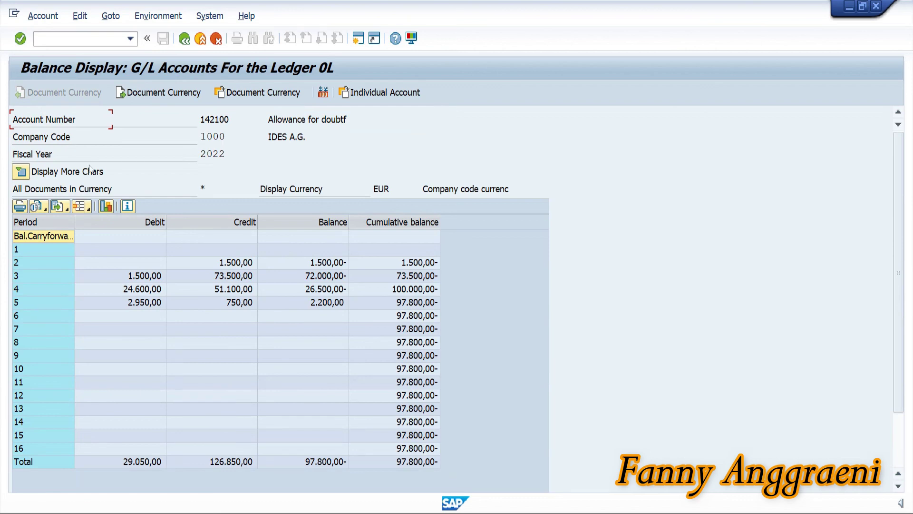
left_click(84, 38)
type("/n")
key("Return")
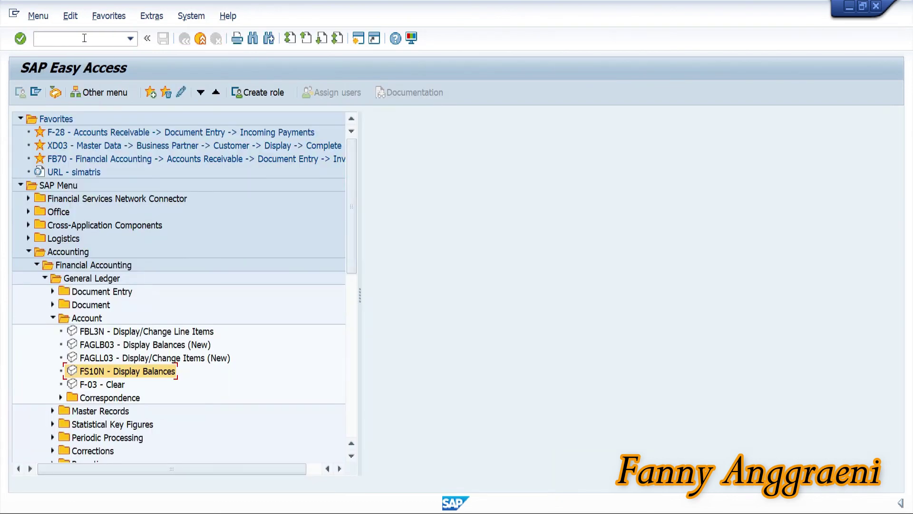